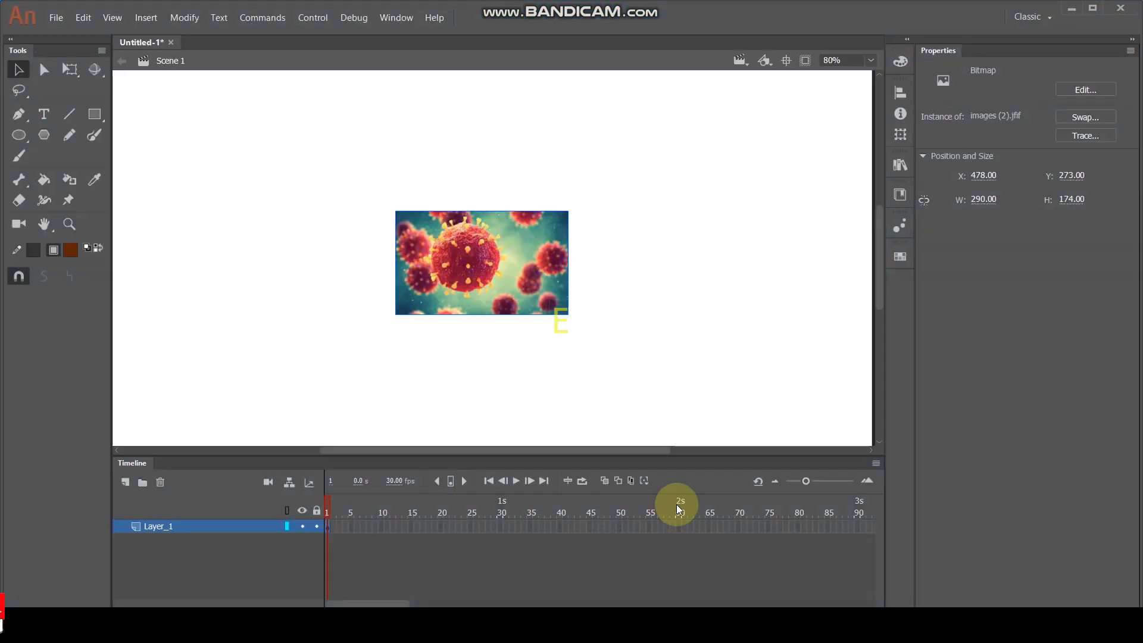
Enlarge the virus reference image to about 891 by 517 px and move it to about X 156, Y 89
left_click_drag(484, 262, 471, 288)
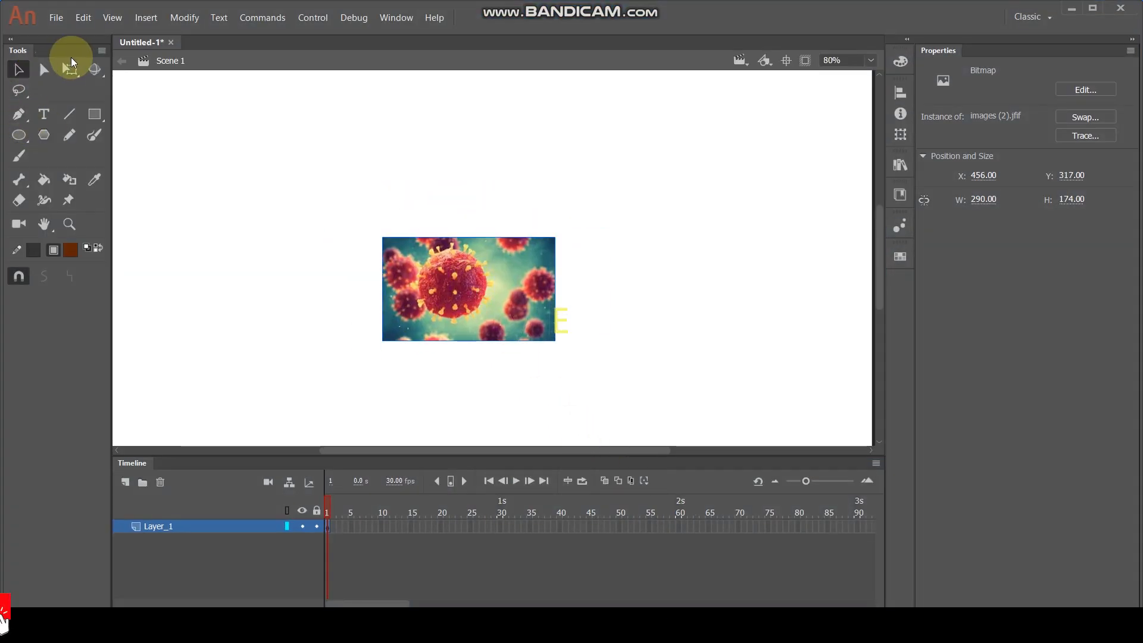
left_click(549, 246)
left_click_drag(554, 238, 733, 136)
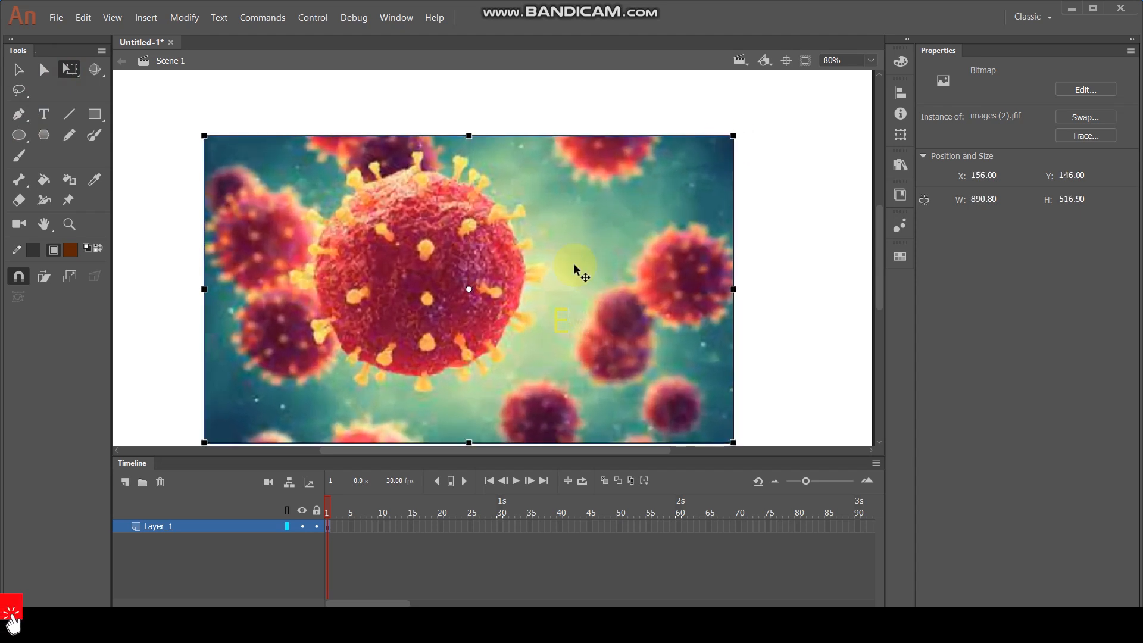
scroll(599, 219, "down", 2)
left_click_drag(558, 271, 563, 249)
scroll(571, 224, "up", 2)
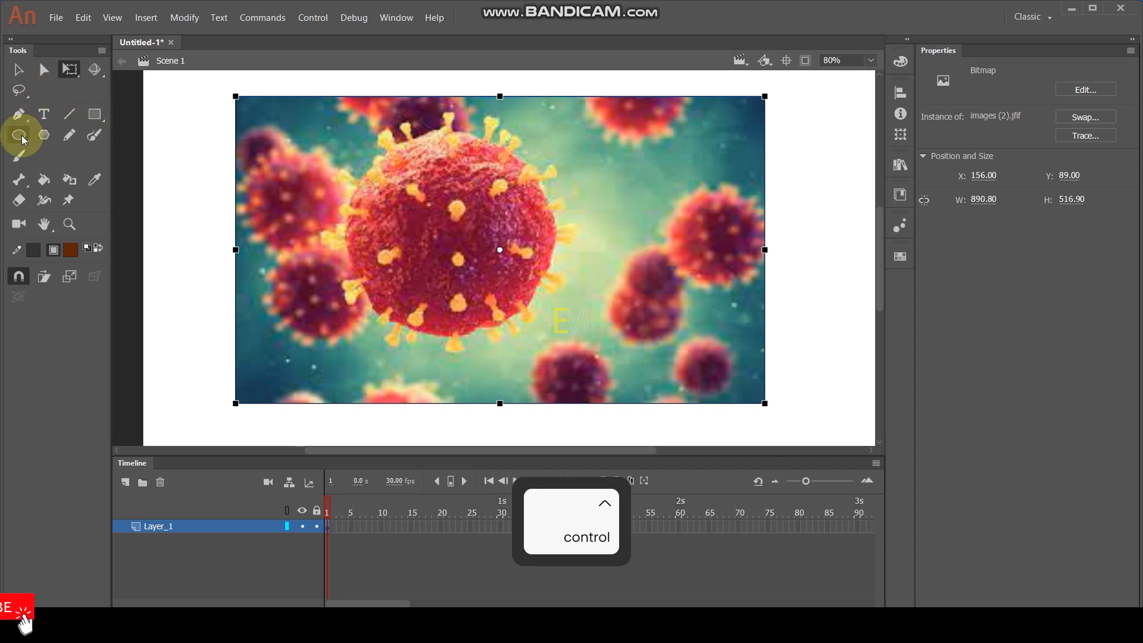
Lock the layer holding the reference image and add a new layer above it
left_click(317, 527)
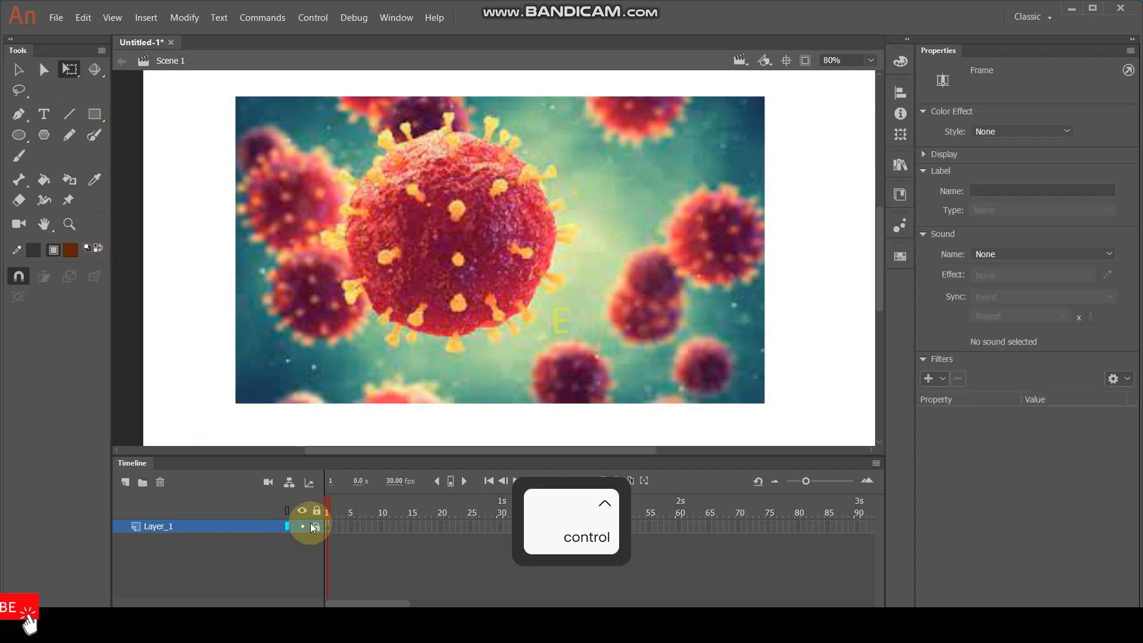
left_click(130, 484)
scroll(629, 242, "up", 1)
scroll(634, 245, "right", 1)
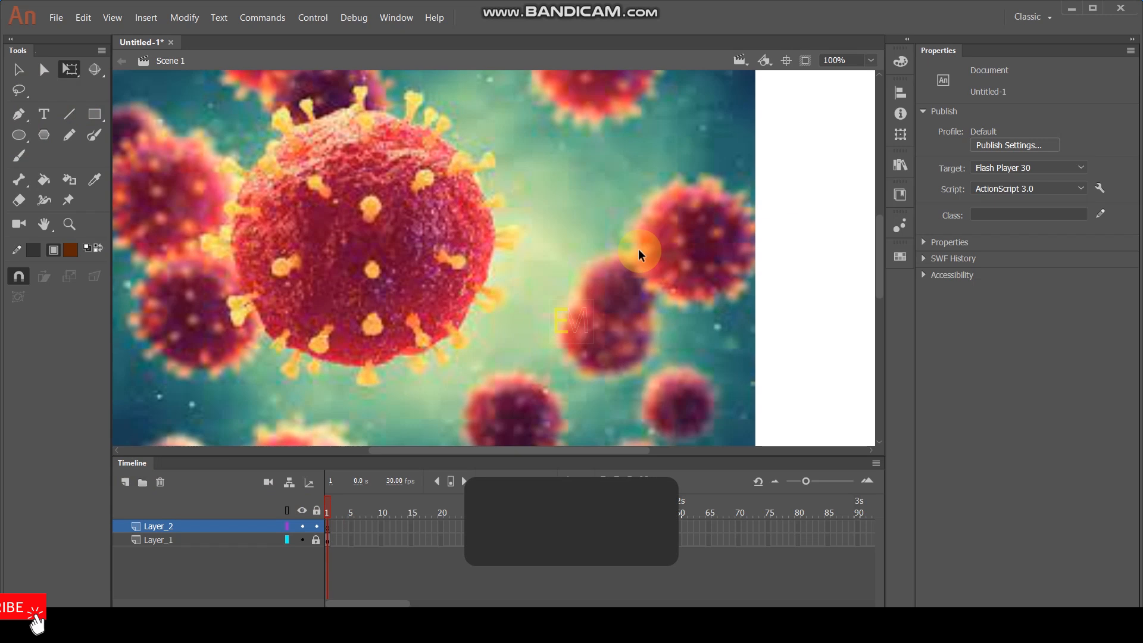
Draw a circle about 346 px in diameter to the right of the large virus in the reference image
scroll(613, 234, "down", 1)
scroll(619, 238, "right", 1)
left_click(19, 134)
left_click_drag(599, 251, 652, 354)
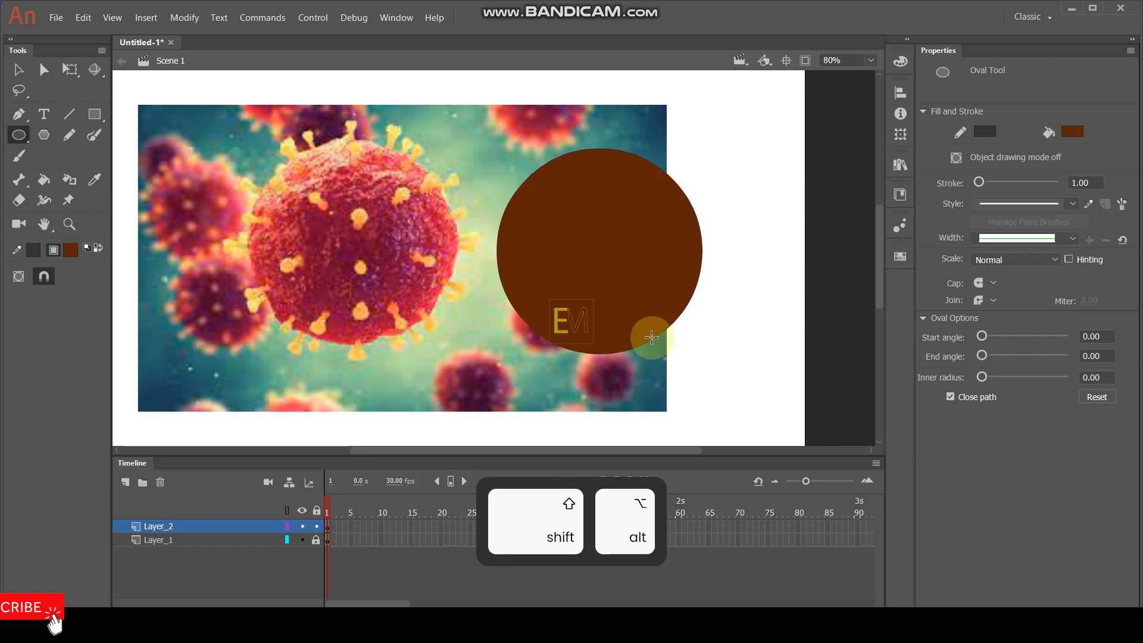
Fill the circle with a crimson colour sampled from the large virus
key("i")
left_click(437, 273)
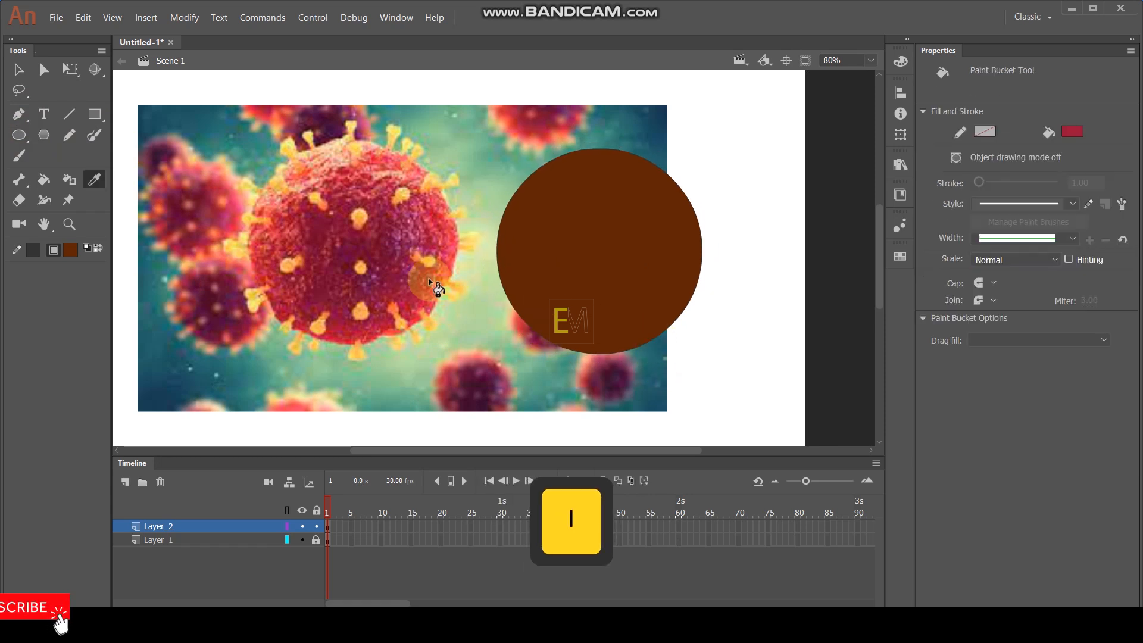
left_click(596, 263)
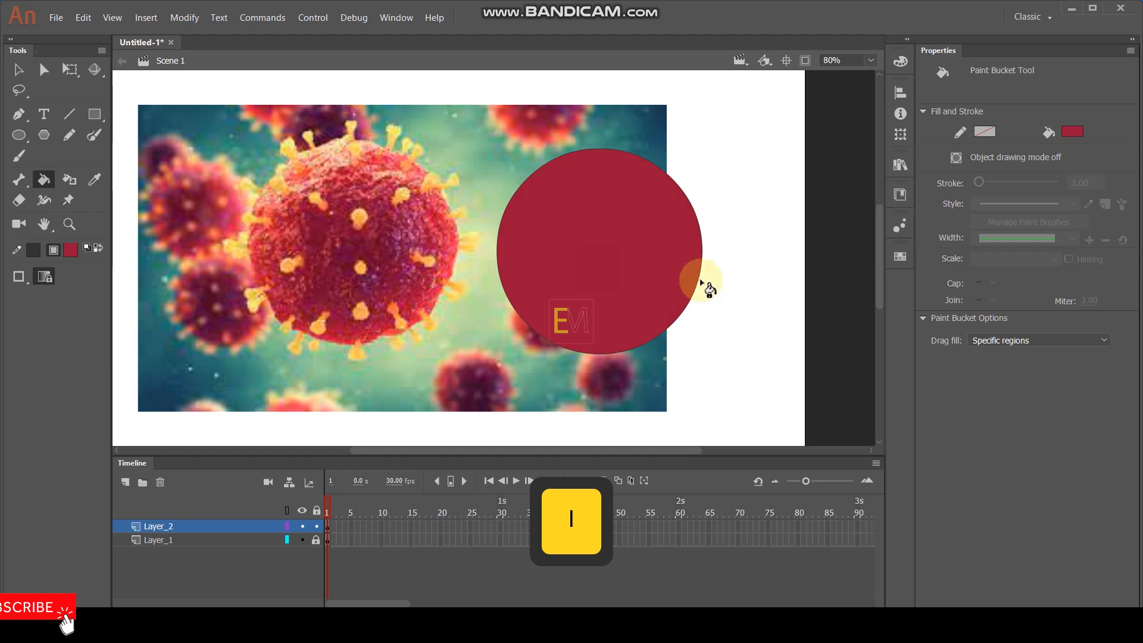
Fill the circle with a bright red sampled from the reference image
key("i")
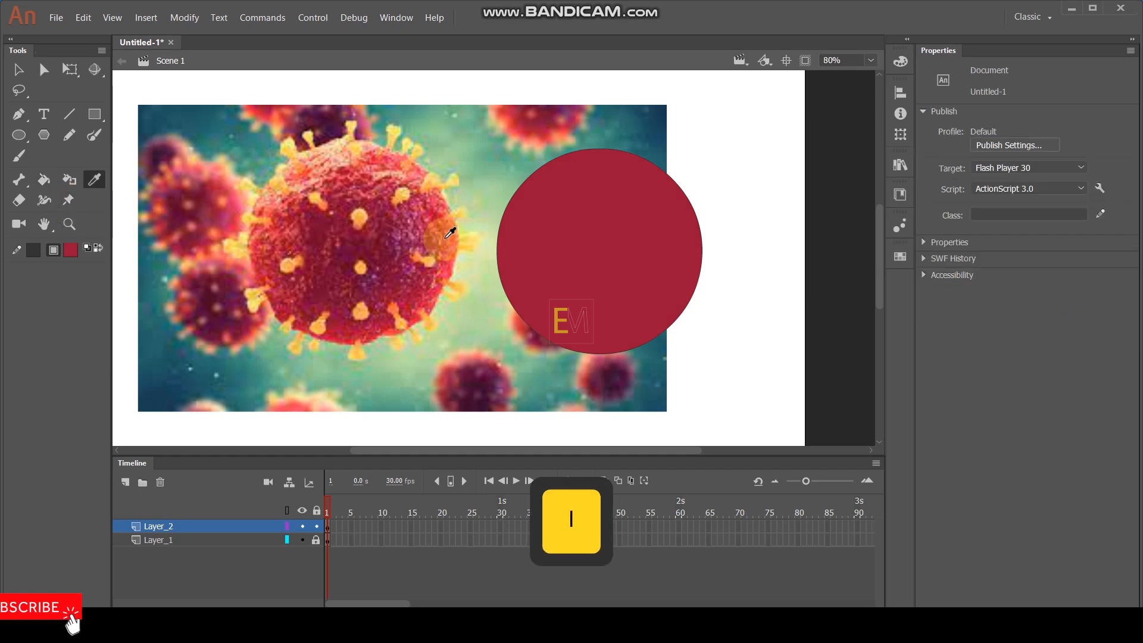
left_click(499, 247)
left_click(652, 290)
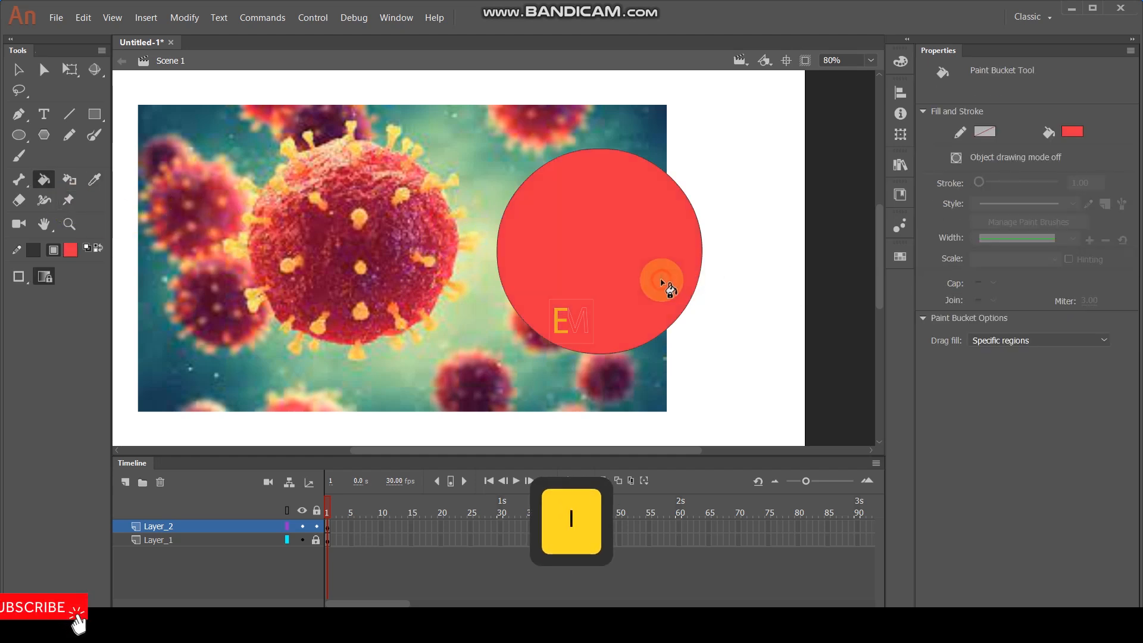
Paint a curved shading line across the lower part of the circle from edge to edge with the Paint Brush
left_click(18, 71)
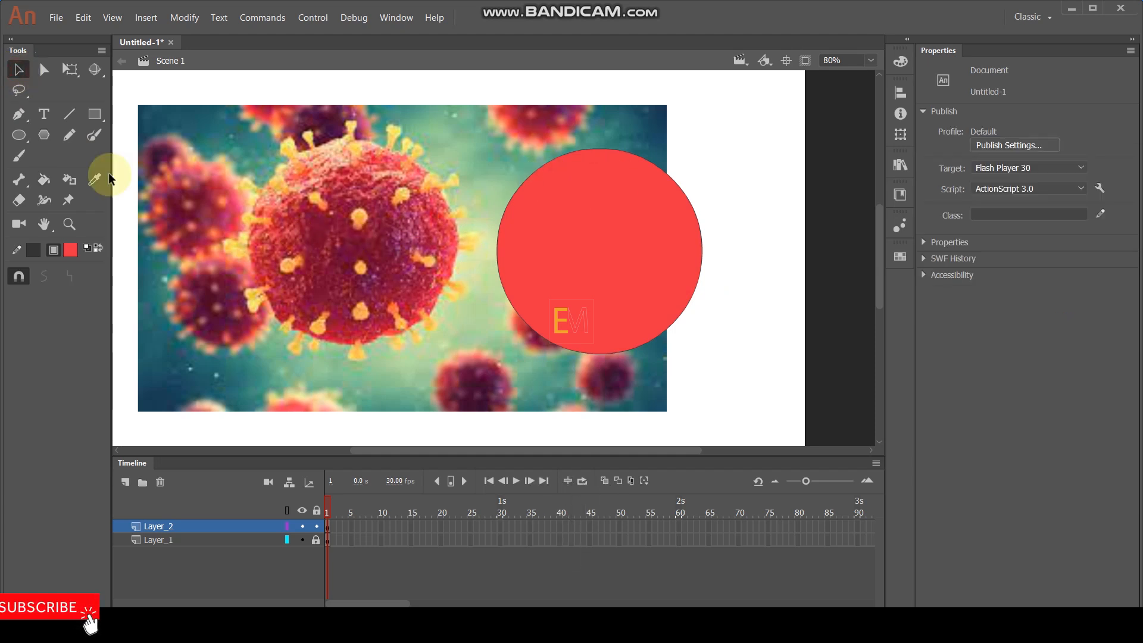
left_click(85, 135)
mouse_move(488, 273)
left_mouse_down()
mouse_move(553, 293)
mouse_move(597, 292)
mouse_move(649, 274)
mouse_move(705, 200)
left_mouse_up()
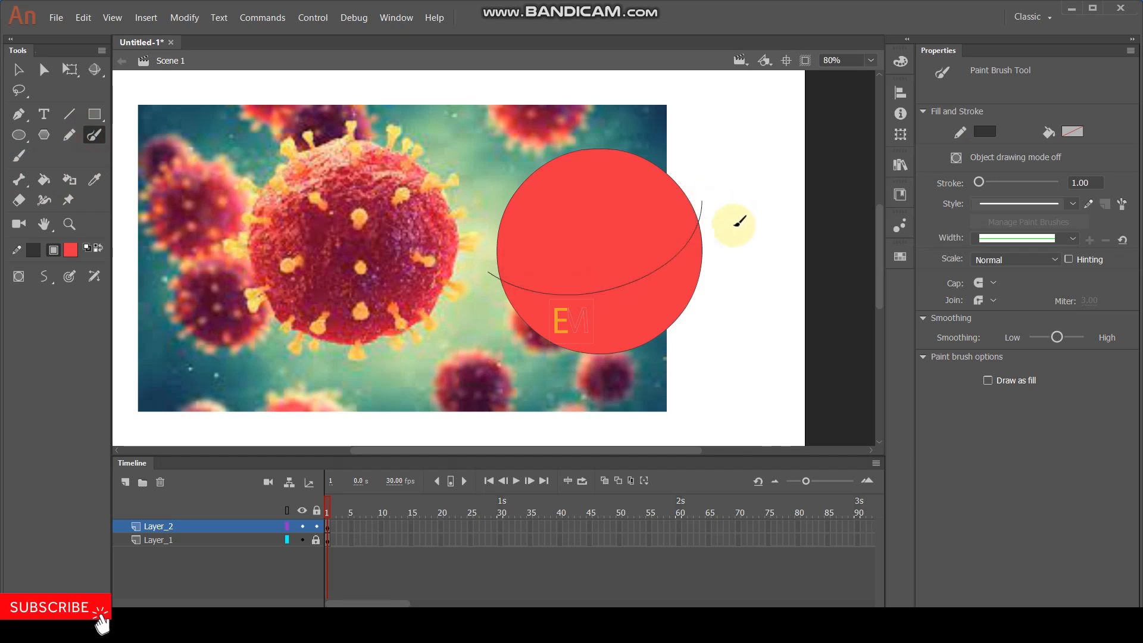
Fill the area below the curve with a dark maroon sampled from the virus
key("i")
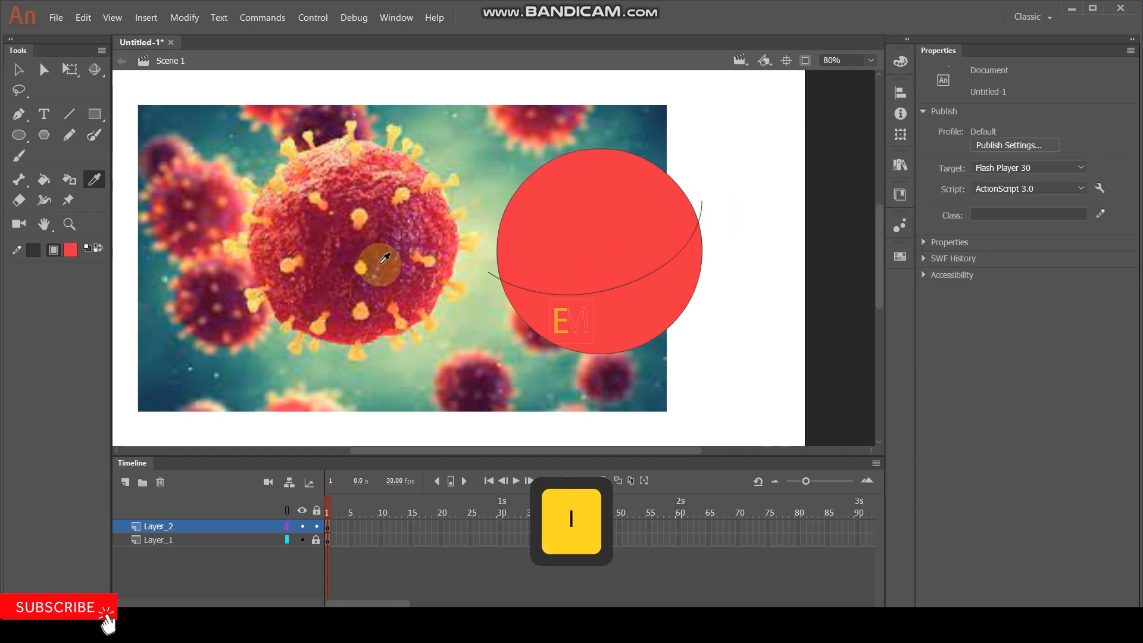
left_click(379, 259)
left_click(639, 314)
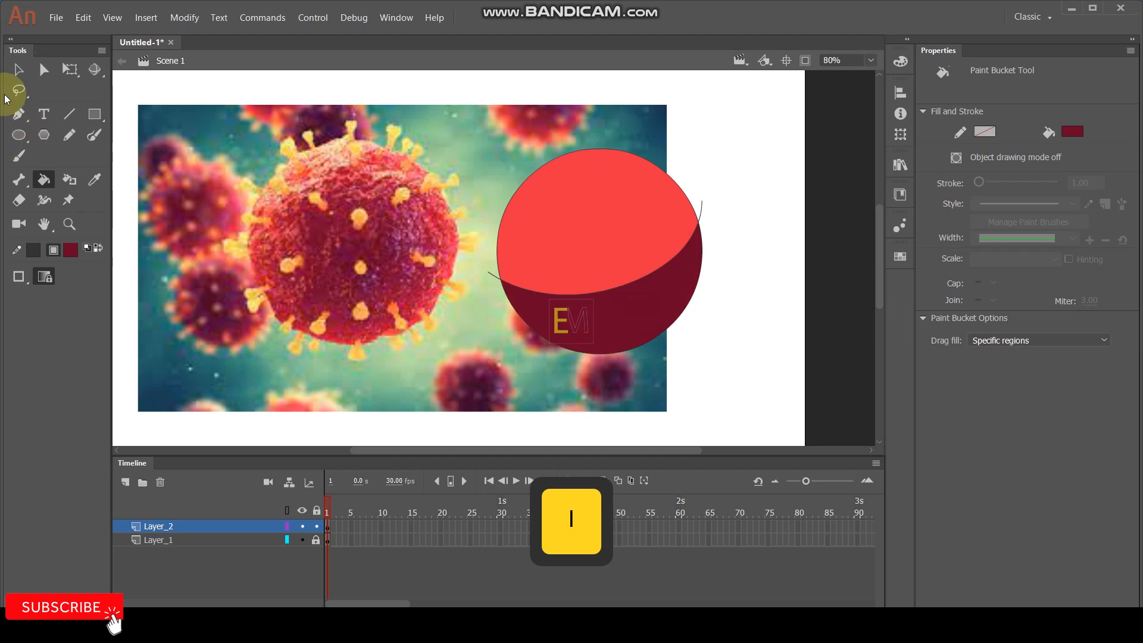
Choose a darker shade of red (#B10F1F) as the fill colour and fill the area below the curve with it
key("i")
left_click(557, 219)
left_click(70, 250)
left_click(332, 266)
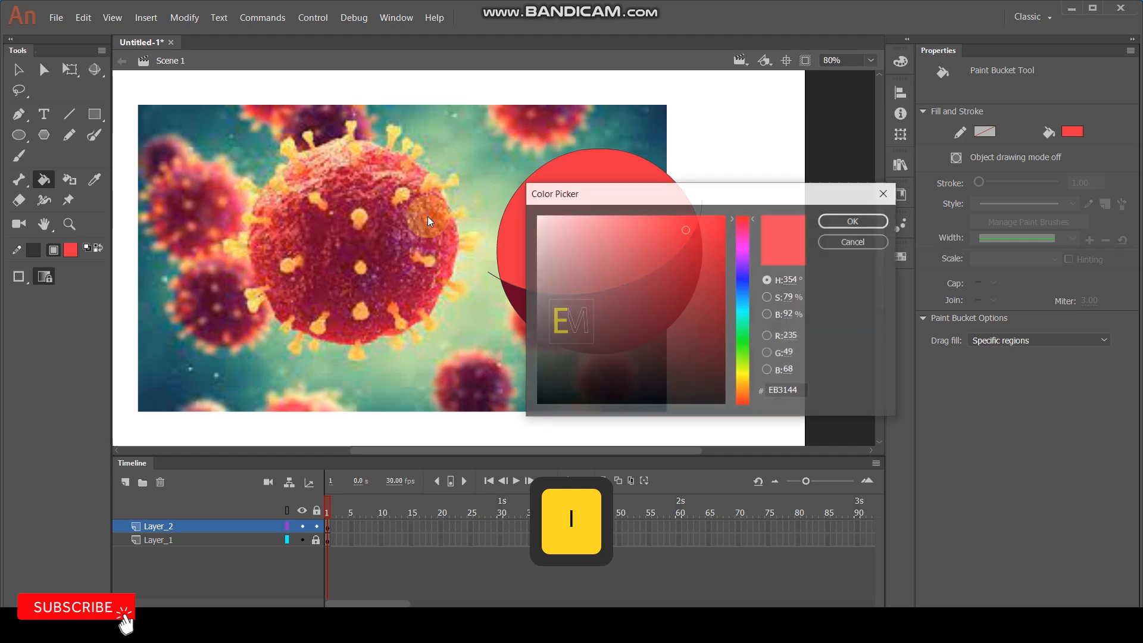
left_click(692, 237)
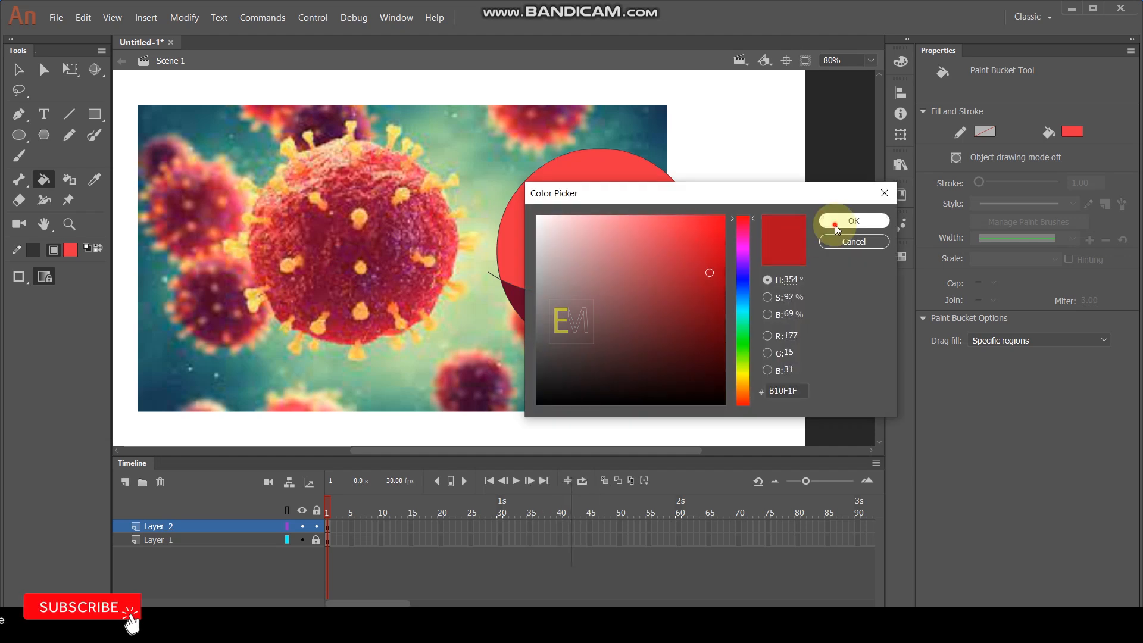
left_click(833, 220)
left_click(645, 306)
Delete the circle's outline together with the curved shading line
left_click(19, 70)
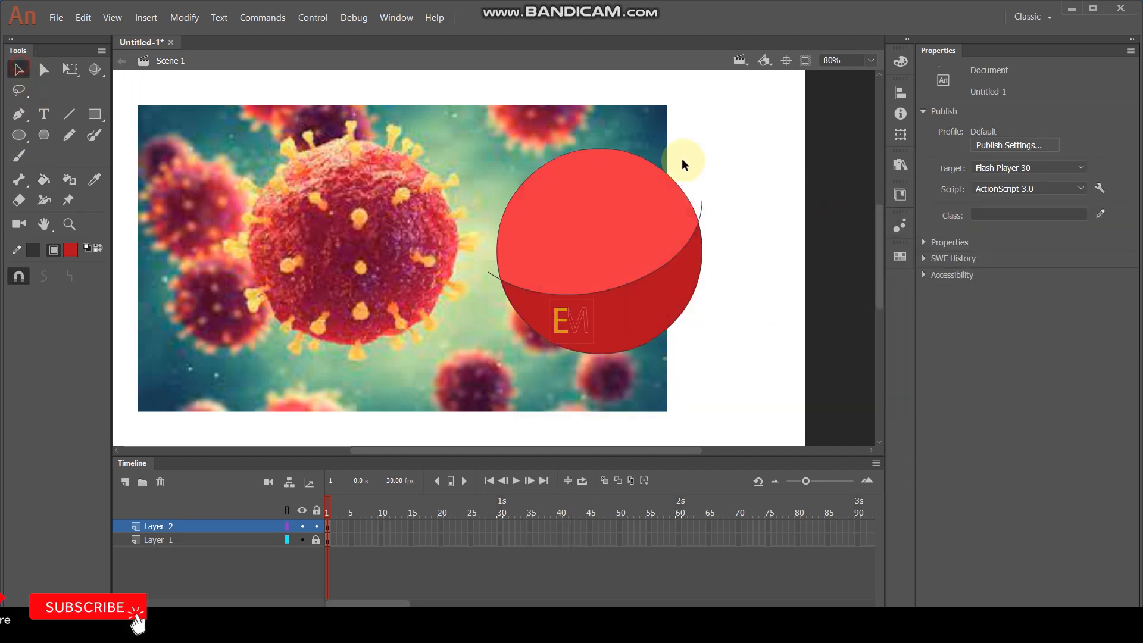
left_click(700, 216)
key("Delete")
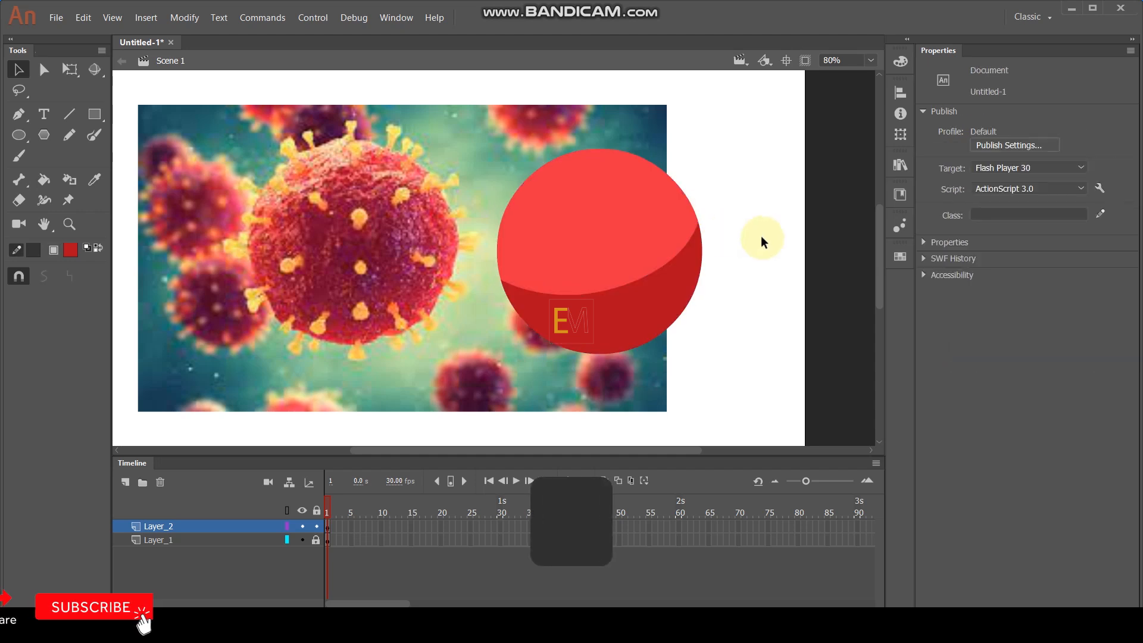
Paint a thin closed crescent outline for a highlight just inside the circle's upper-left edge
scroll(631, 239, "down", 1)
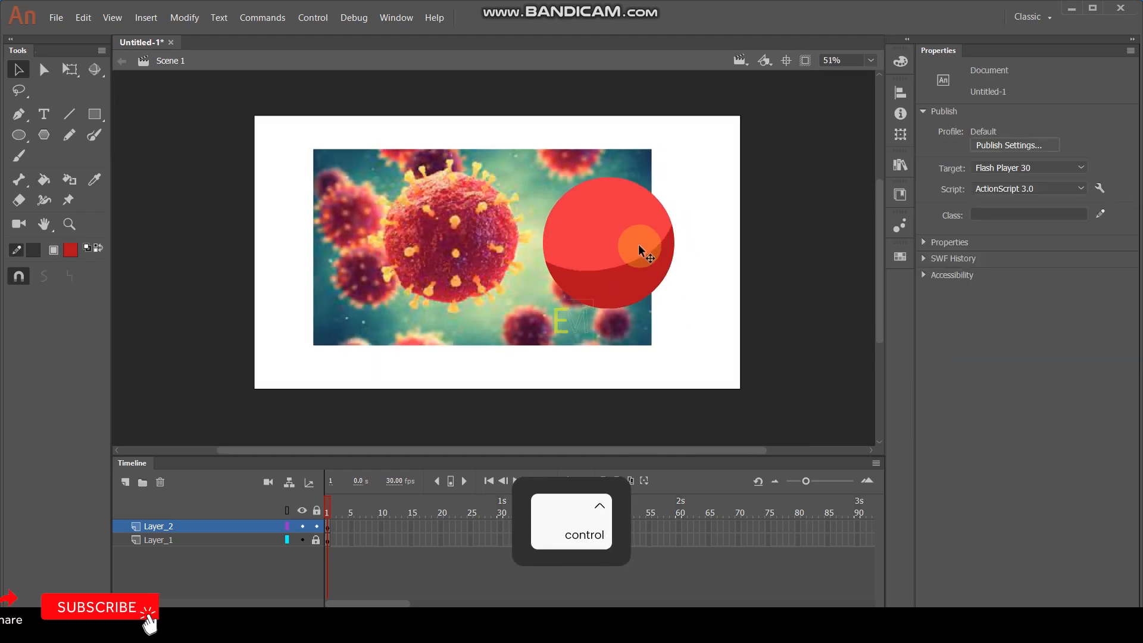
scroll(640, 248, "up", 1)
scroll(601, 290, "up", 1)
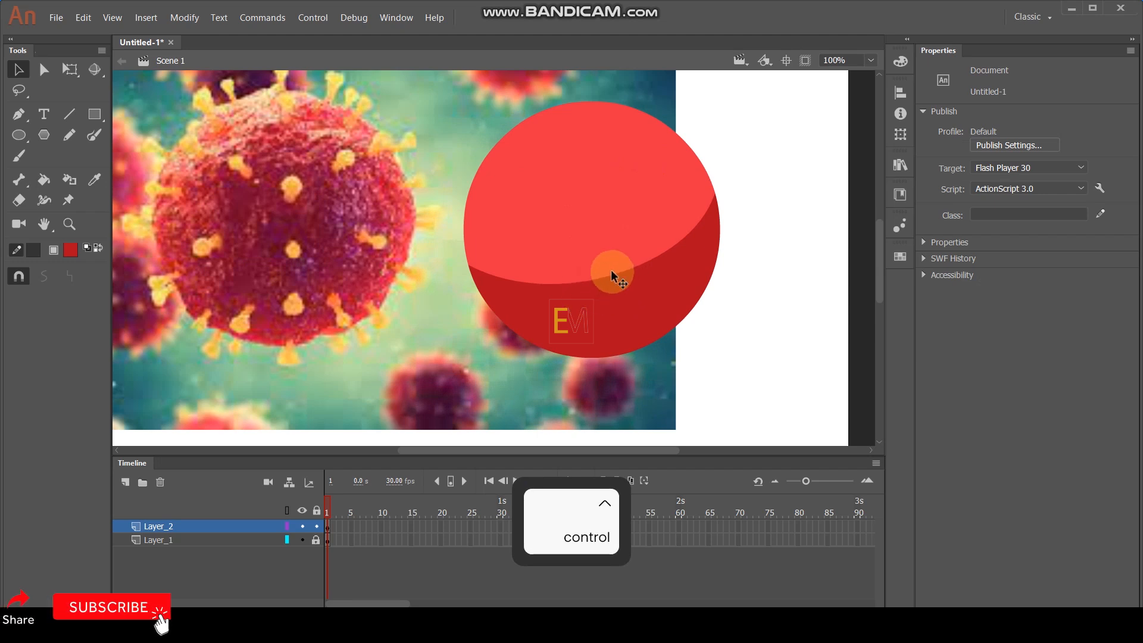
scroll(629, 256, "down", 1)
scroll(582, 248, "up", 1)
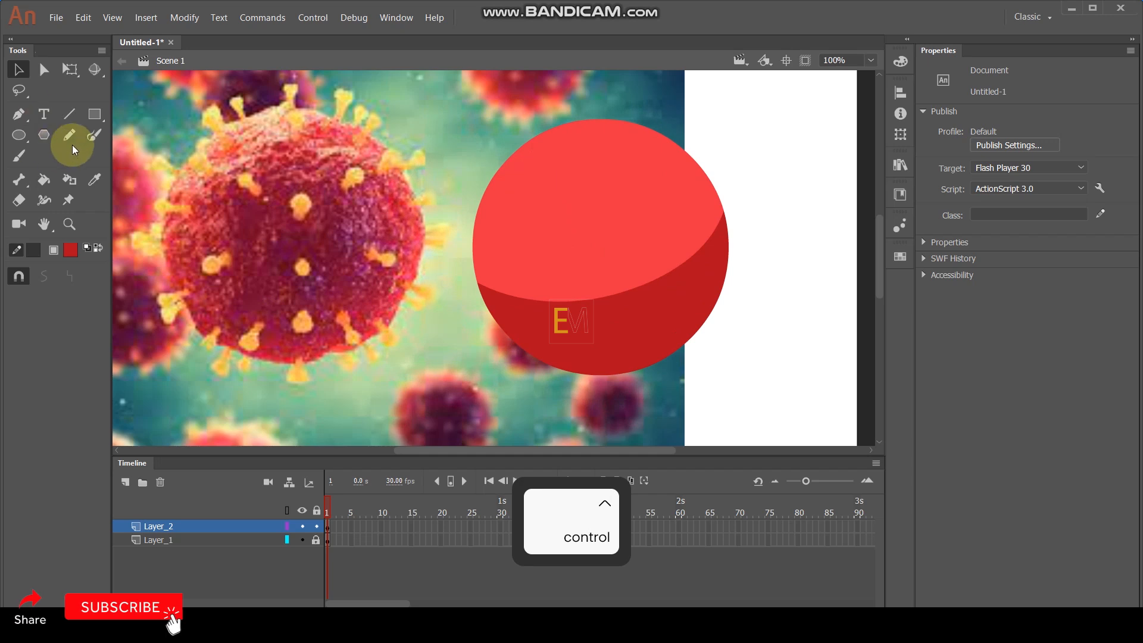
left_click(94, 134)
mouse_move(505, 194)
left_mouse_down()
mouse_move(537, 149)
mouse_move(593, 129)
mouse_move(531, 160)
mouse_move(506, 192)
left_mouse_up()
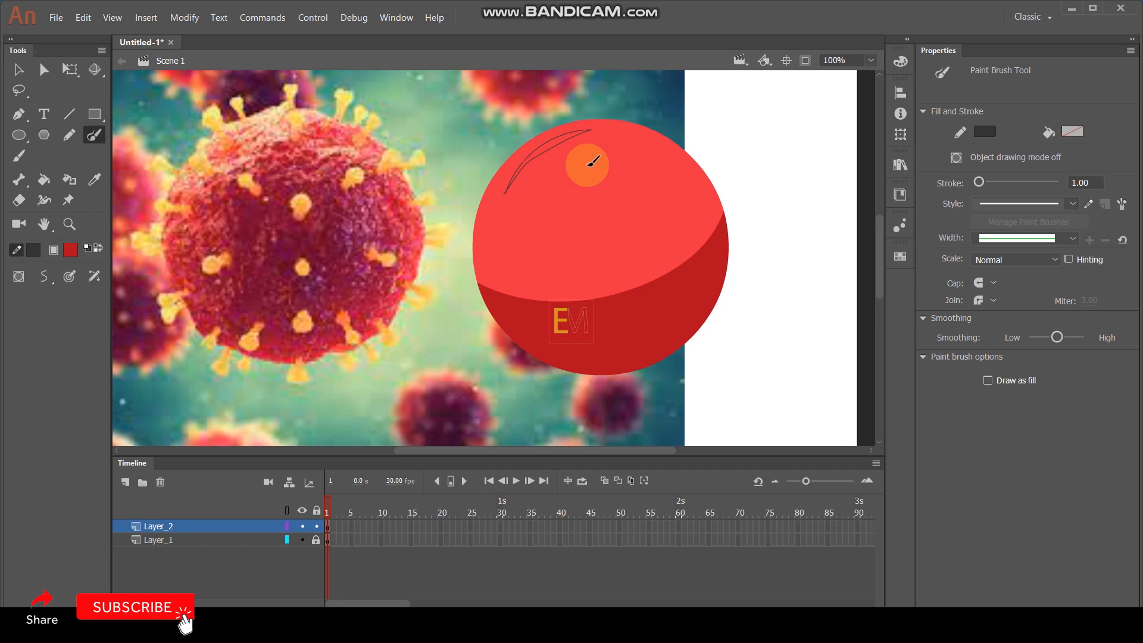
Fill the crescent highlight with a light peach sampled from the image and delete its outline
key("i")
left_click(484, 130)
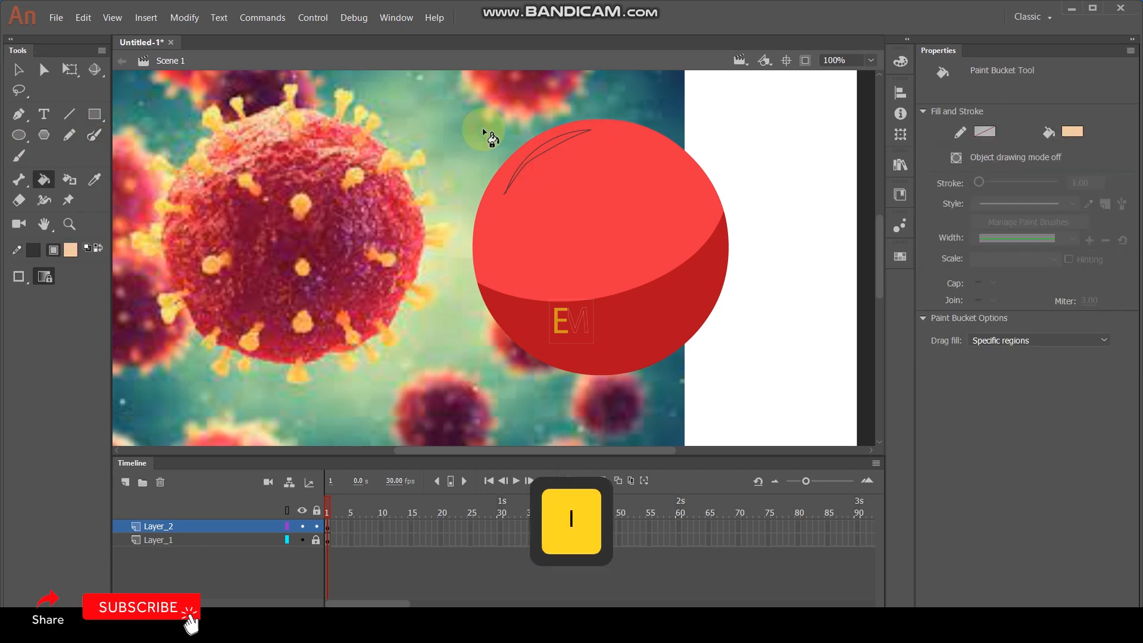
left_click(561, 141)
left_click(18, 69)
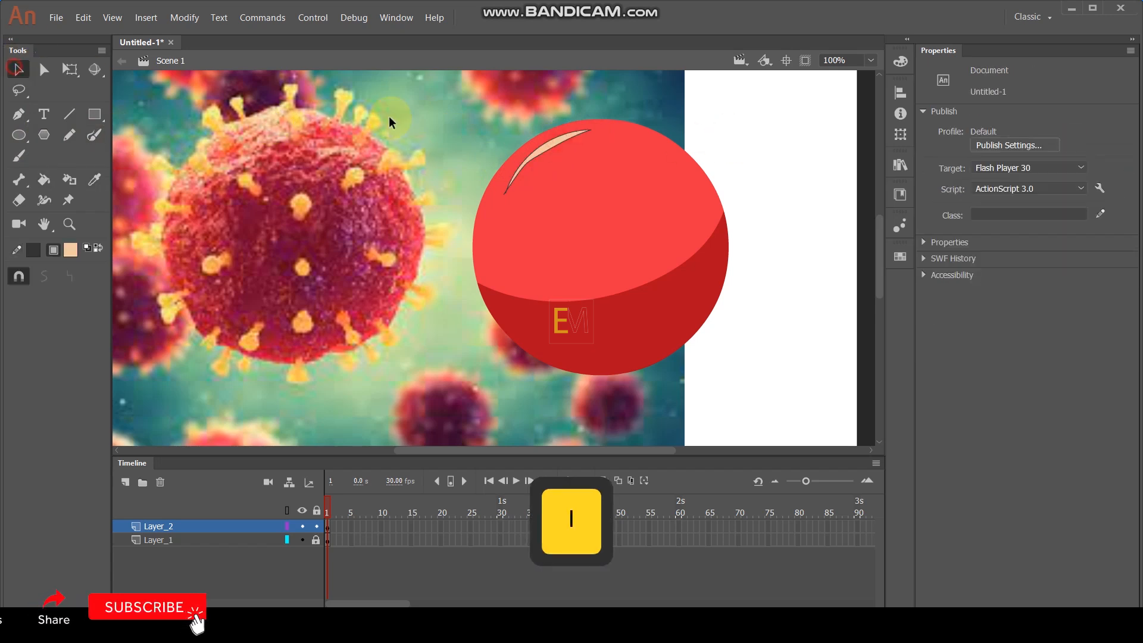
double_click(567, 137)
key("Delete")
left_click(798, 149)
Select the whole shaded sphere and convert it to a graphic symbol
scroll(730, 209, "down", 2)
scroll(730, 209, "up", 2)
scroll(645, 212, "down", 2)
scroll(675, 200, "up", 2)
scroll(674, 200, "down", 2)
scroll(658, 173, "up", 1)
left_click_drag(493, 106, 755, 361)
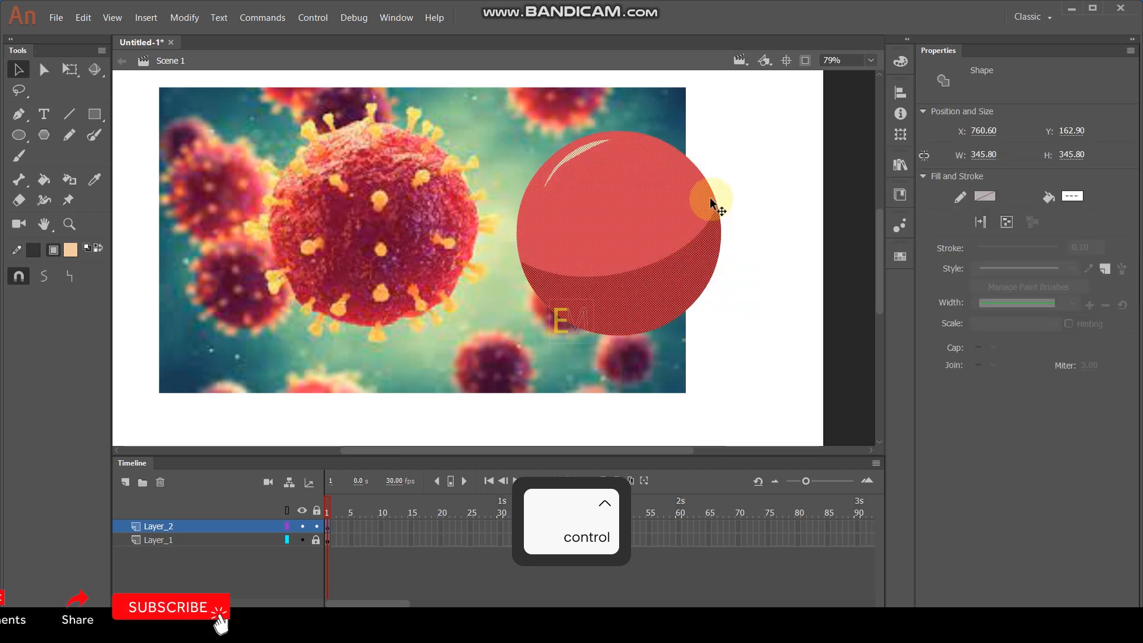
key("F8")
left_click(748, 163)
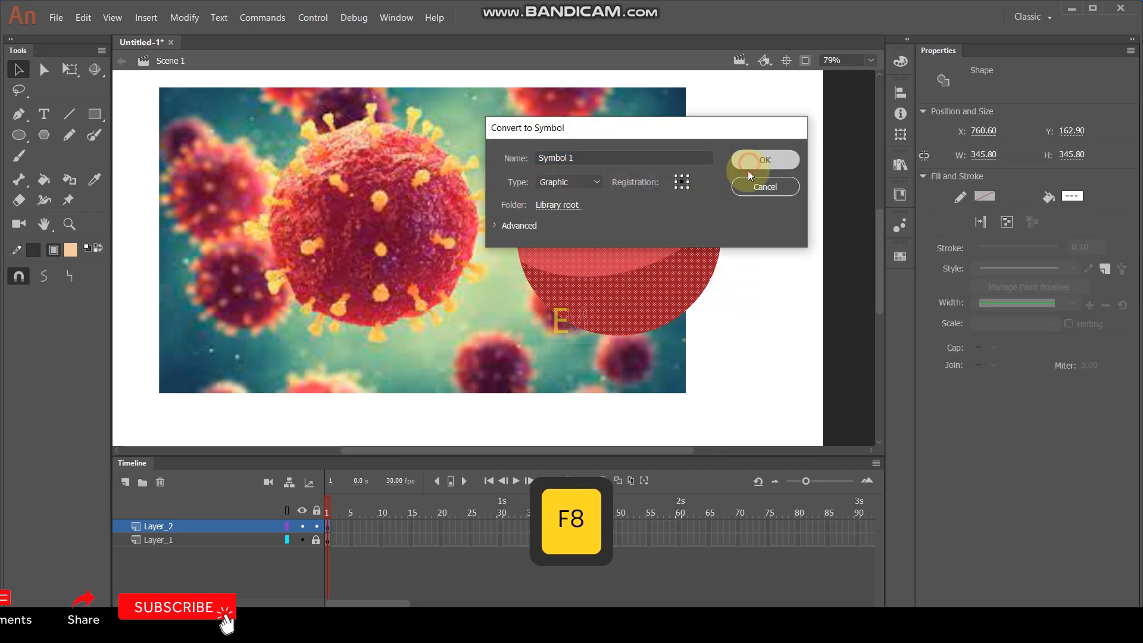
Open the sphere symbol for editing in place and deselect its artwork
double_click(655, 226)
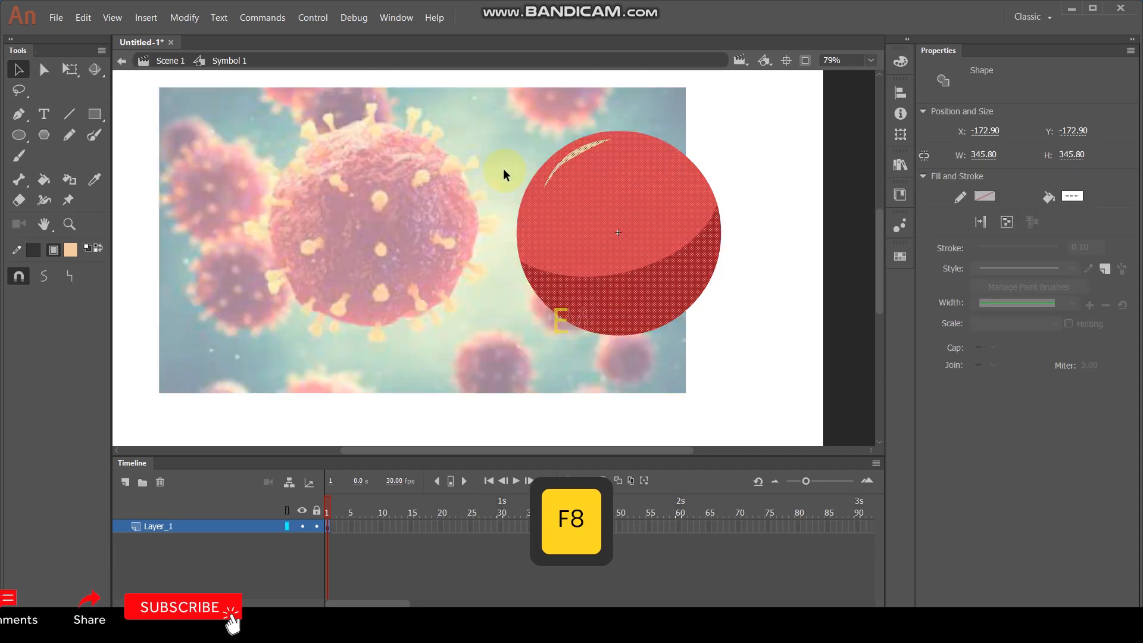
left_click(421, 159)
scroll(386, 188, "up", 2)
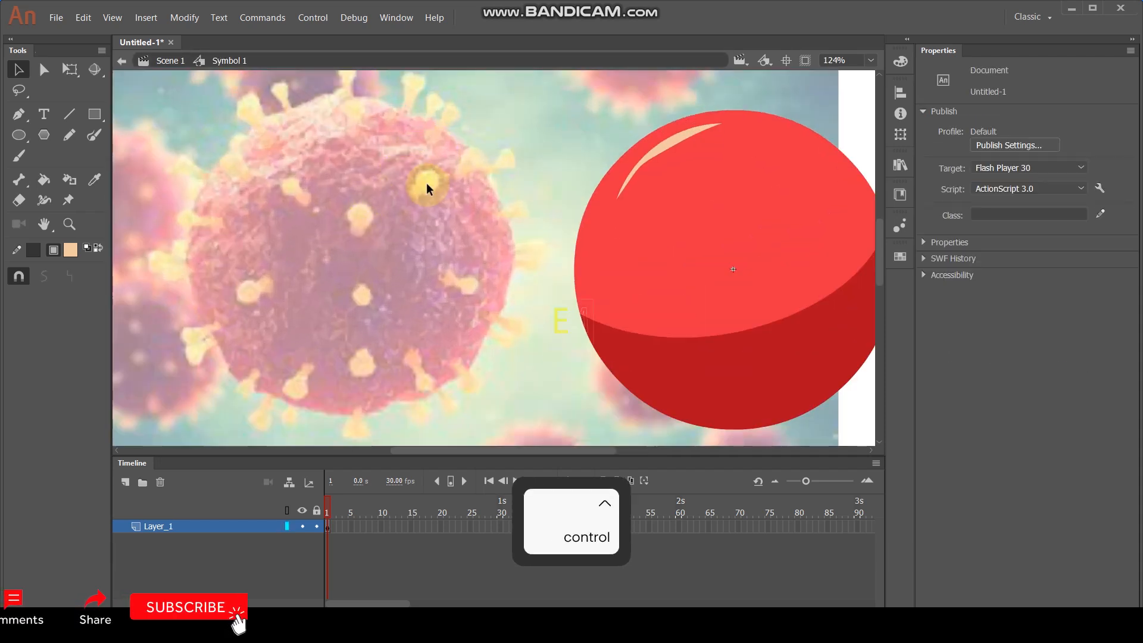
scroll(734, 173, "down", 3)
scroll(604, 198, "up", 3)
scroll(388, 186, "up", 1)
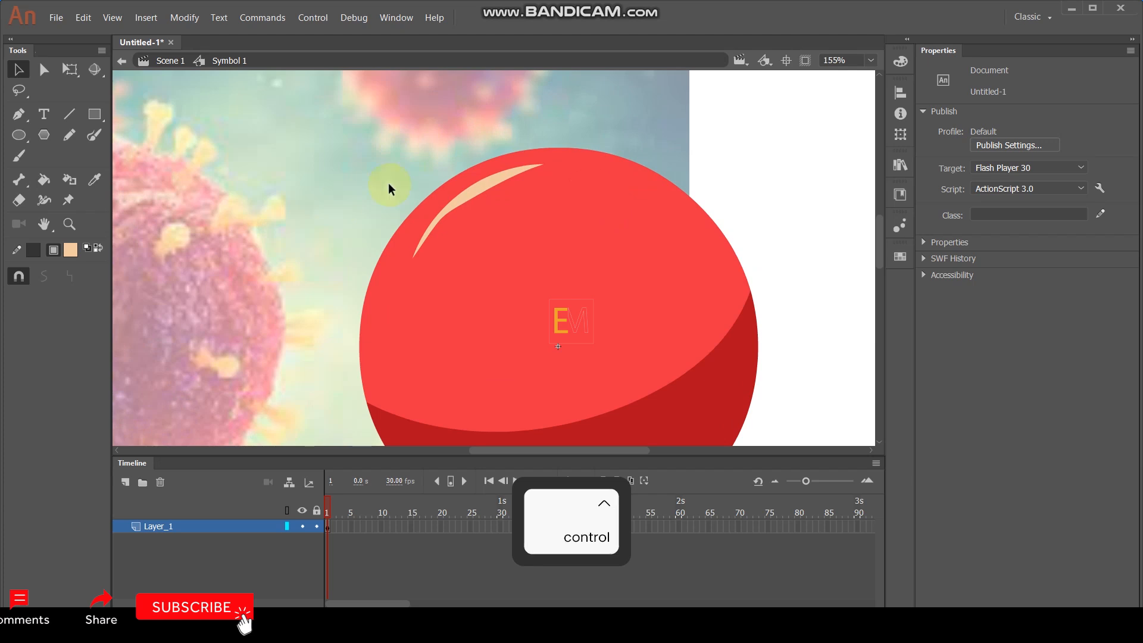
Draw two short parallel vertical lines crossing the sphere's upper edge, right of the highlight, as a spike's stalk
left_click(67, 116)
left_click_drag(599, 142, 595, 197)
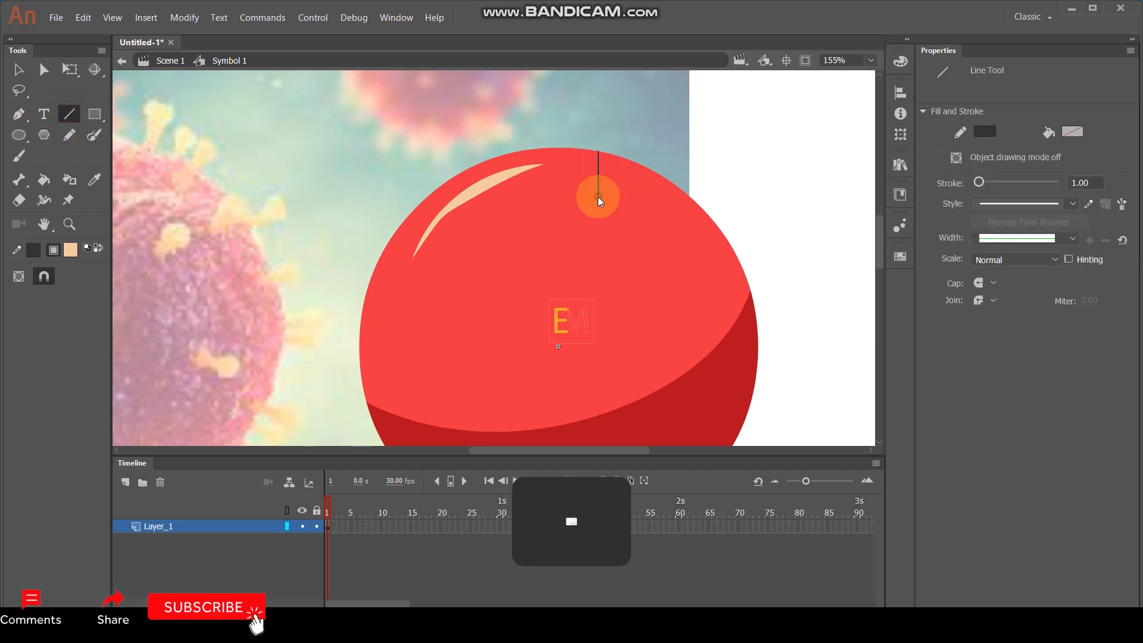
key("ctrl+z")
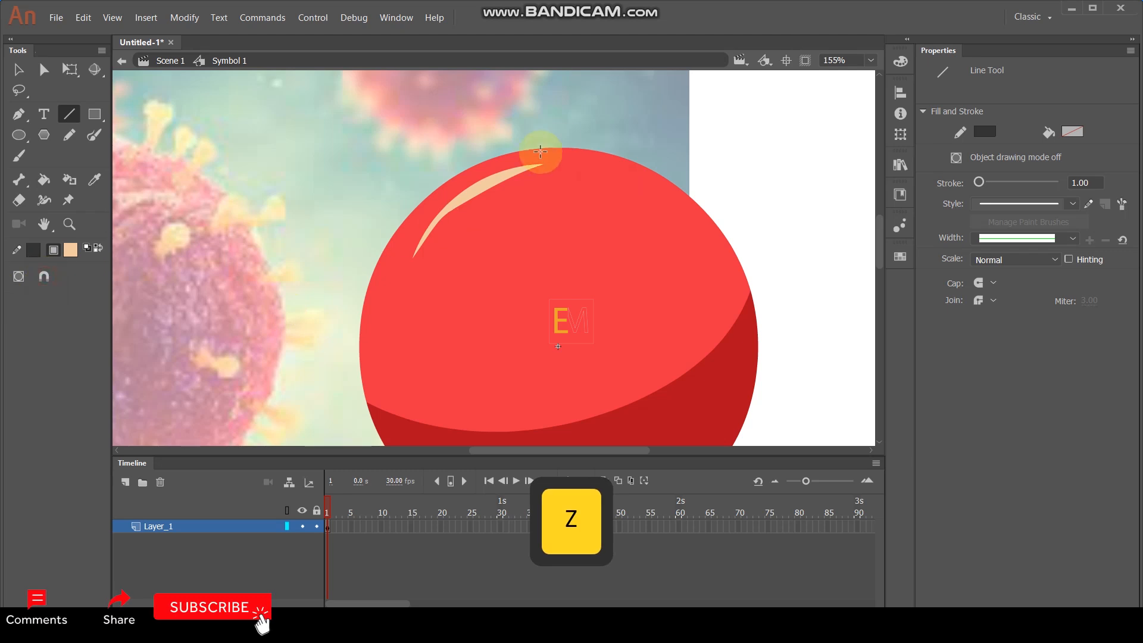
left_click_drag(587, 134, 585, 191)
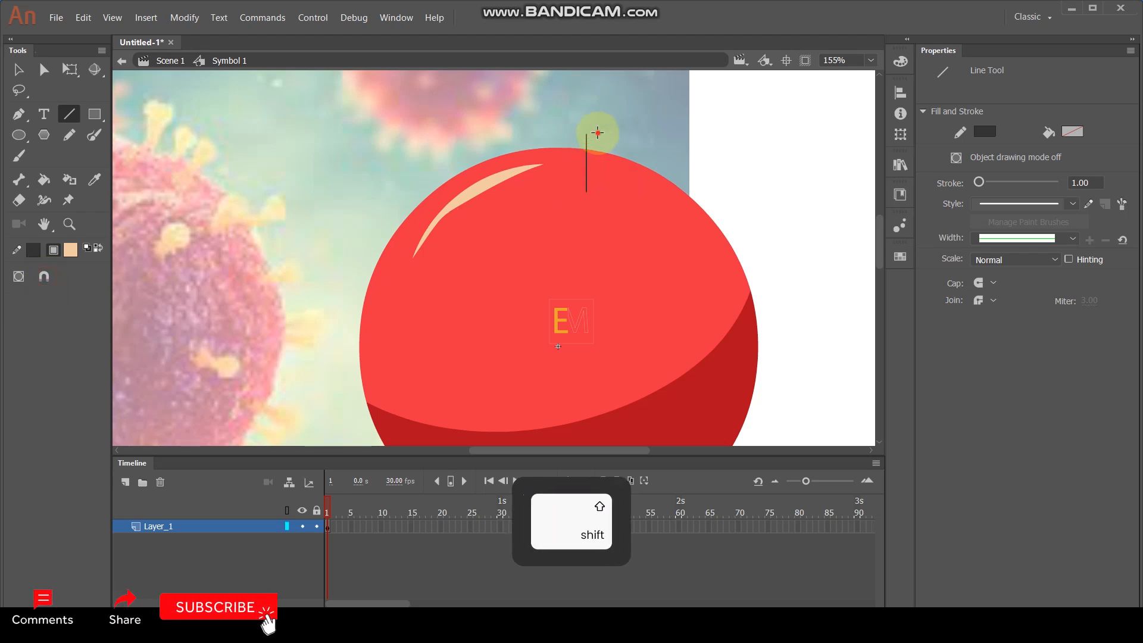
left_click_drag(597, 133, 598, 189)
Draw a small peach-filled circle over the upper ends of the two stalk lines
scroll(605, 123, "up", 5)
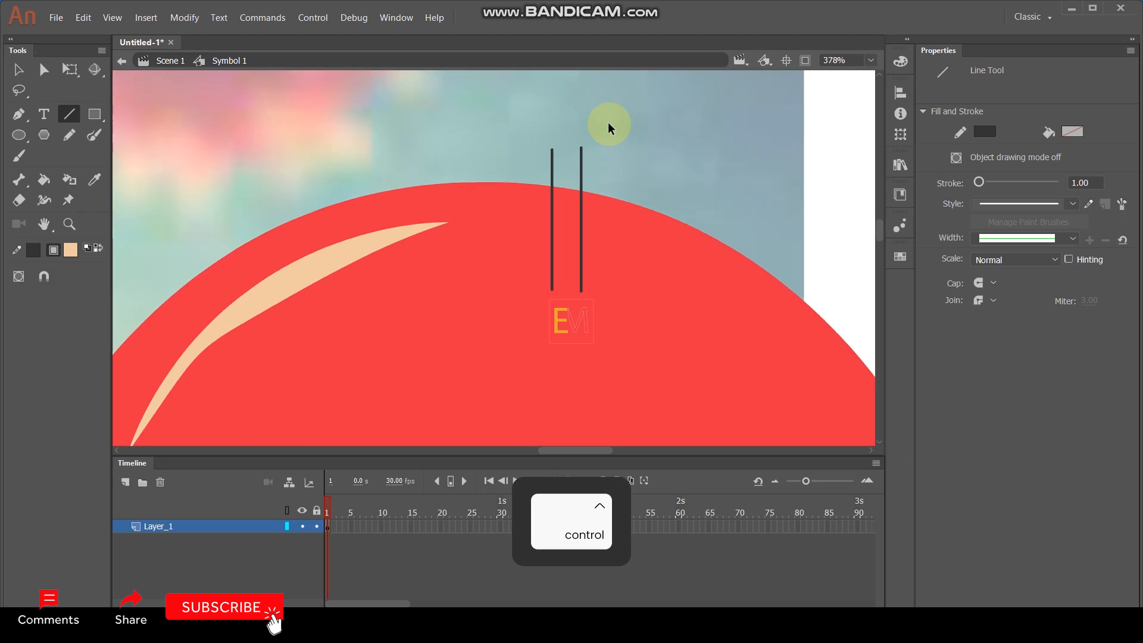
left_click(27, 137)
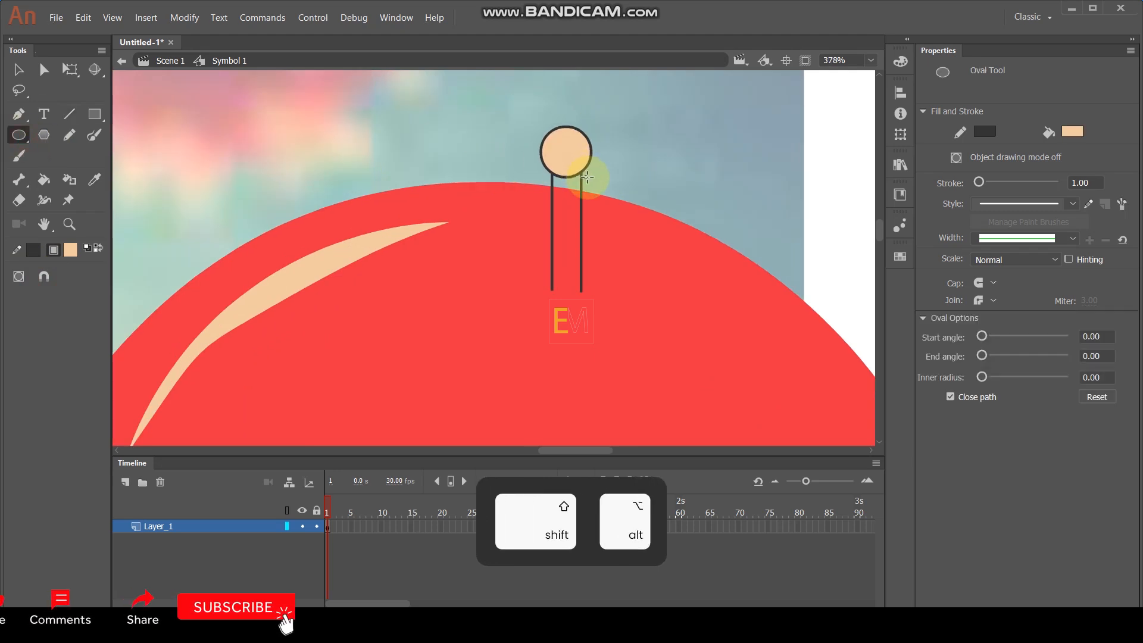
Draw a shallow downward-curving brush stroke across the lower ends of the two stalk lines
left_click(94, 134)
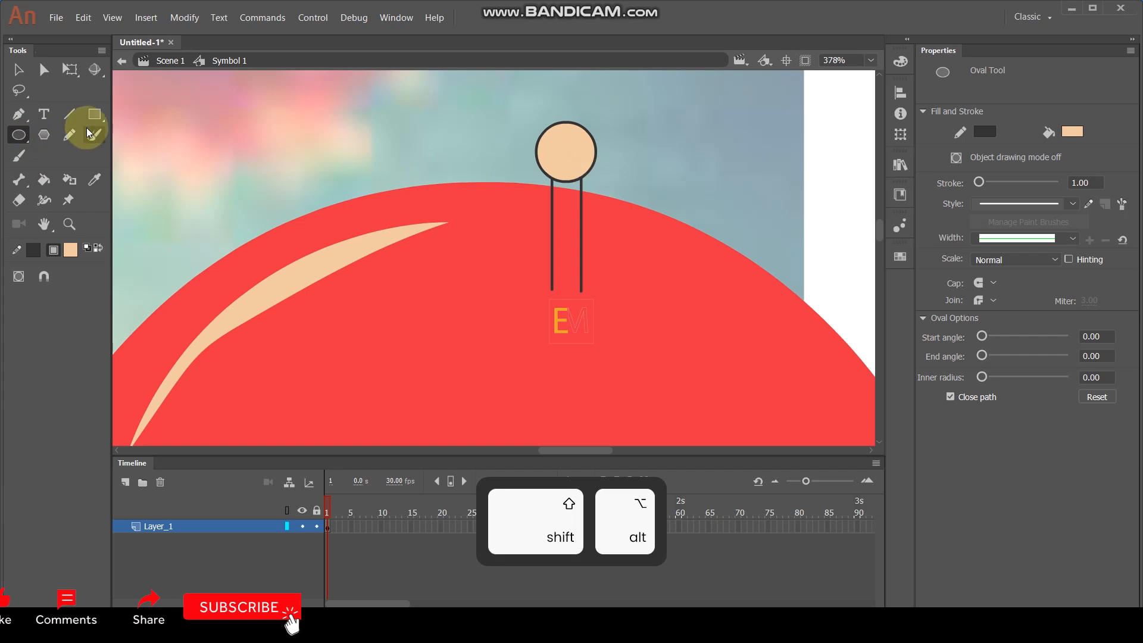
scroll(518, 346, "up", 3)
left_click_drag(582, 235, 660, 229)
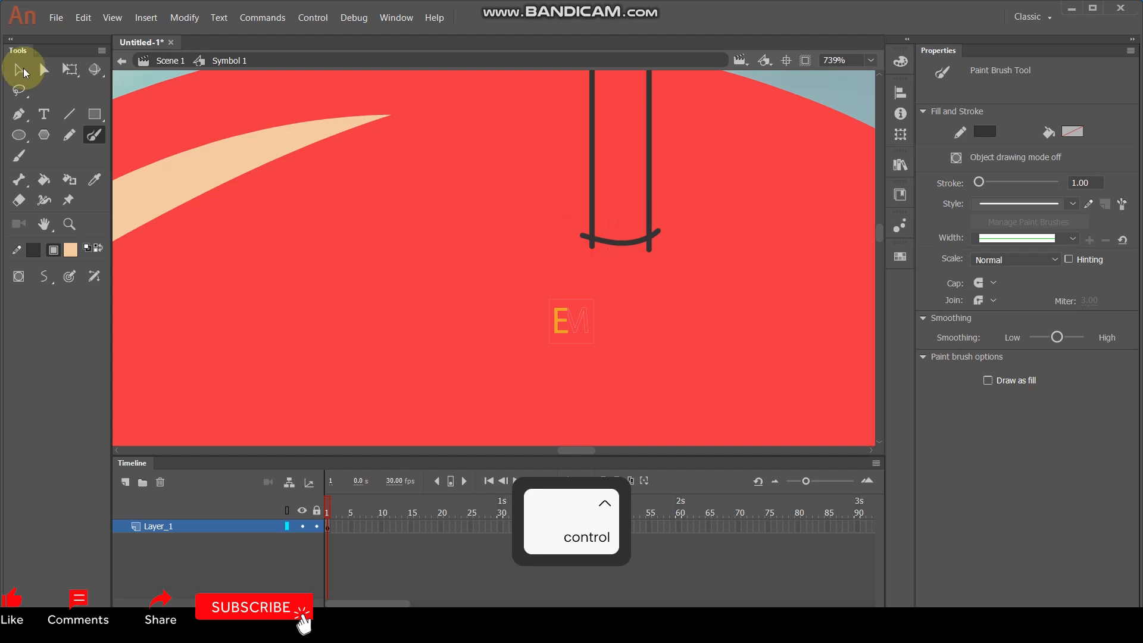
Trim the overhanging ends of the stalk lines and of the curved base stroke to leave a closed stalk outline
left_click(18, 70)
left_click(649, 248)
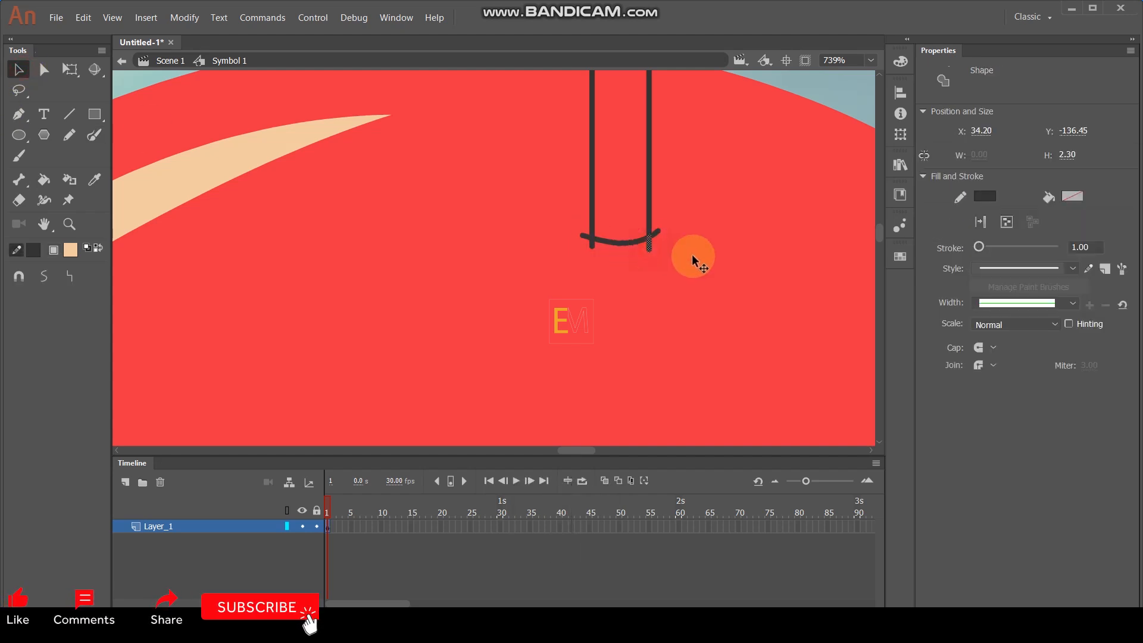
key("Delete")
left_click(590, 246)
key("Delete")
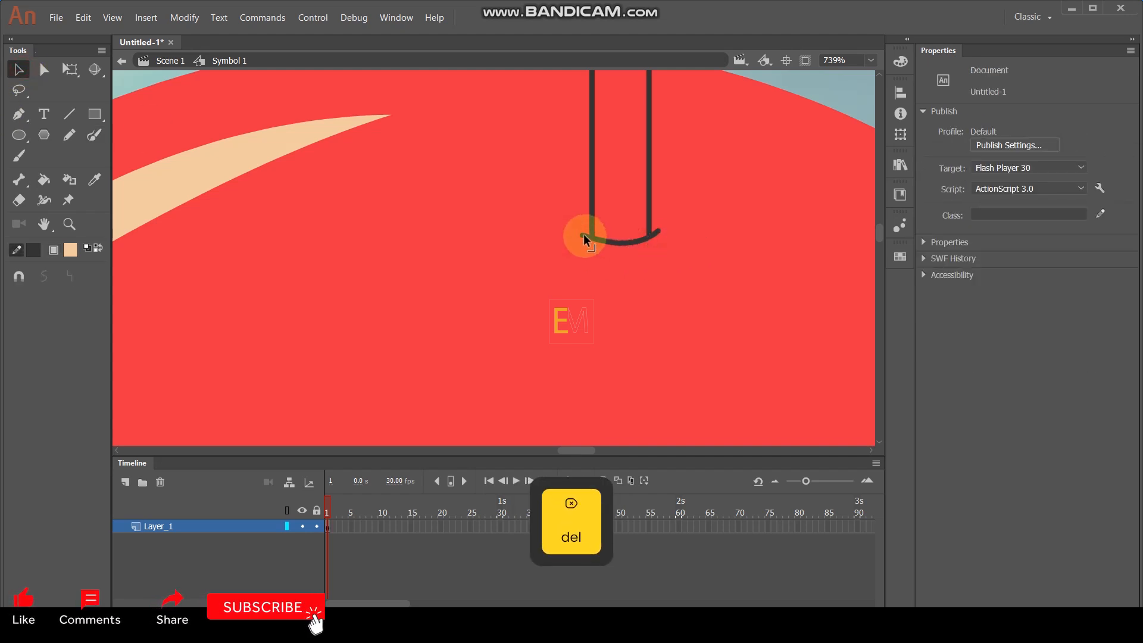
left_click(659, 232)
scroll(648, 269, "down", 5)
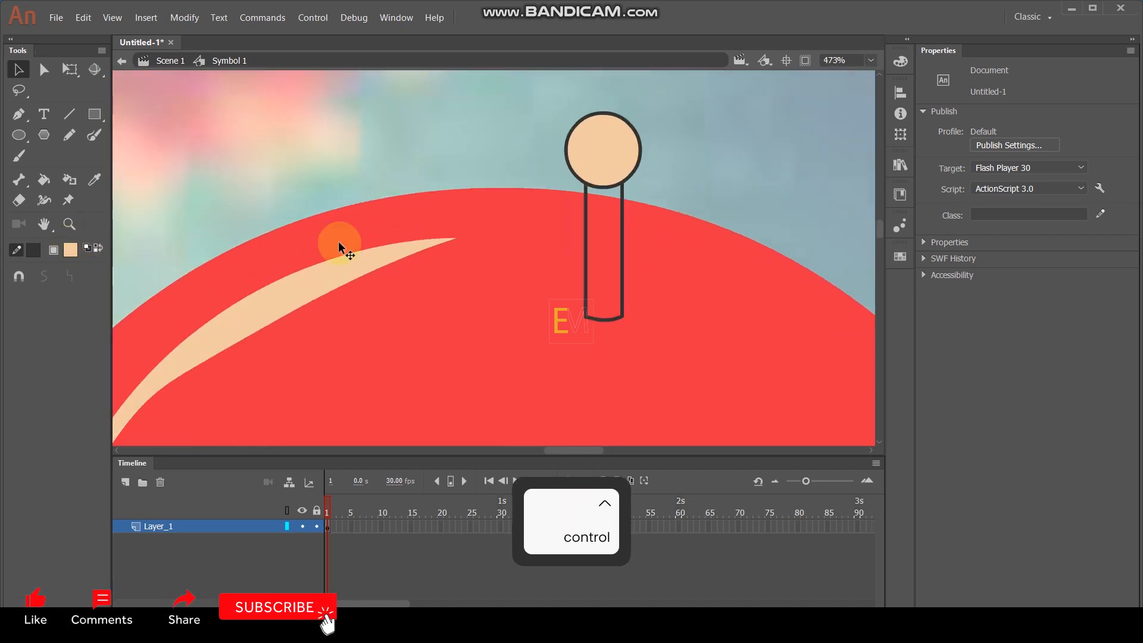
scroll(338, 241, "down", 5)
scroll(340, 263, "up", 4)
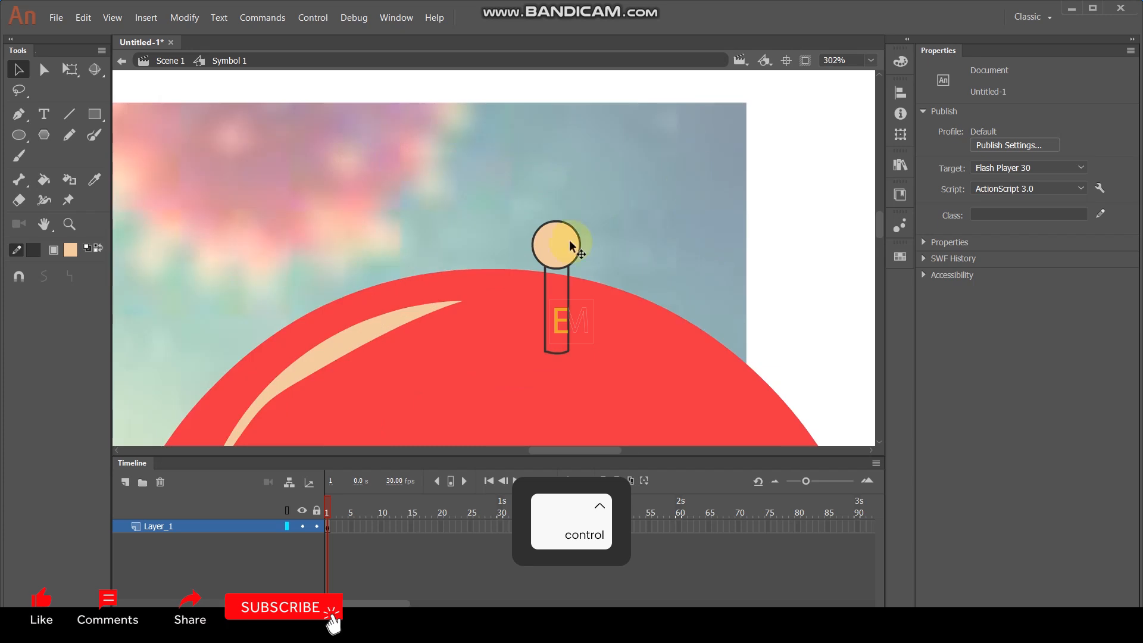
left_click(74, 251)
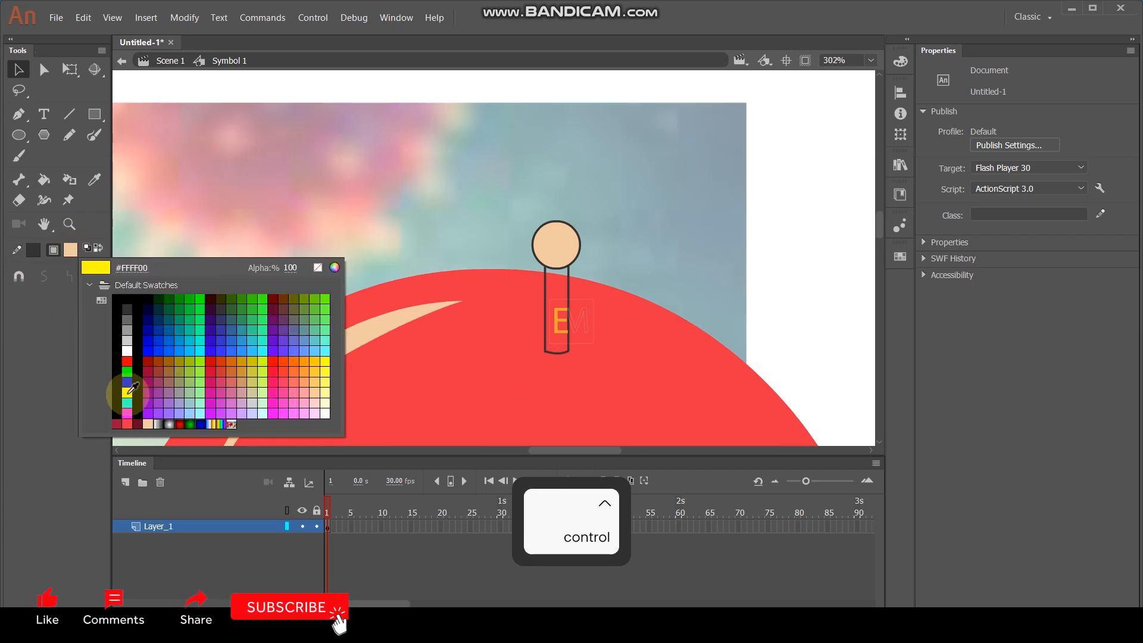
left_click(128, 390)
left_click(44, 180)
left_click(556, 303)
left_click(558, 243)
key("ctrl+z")
key("ctrl+z")
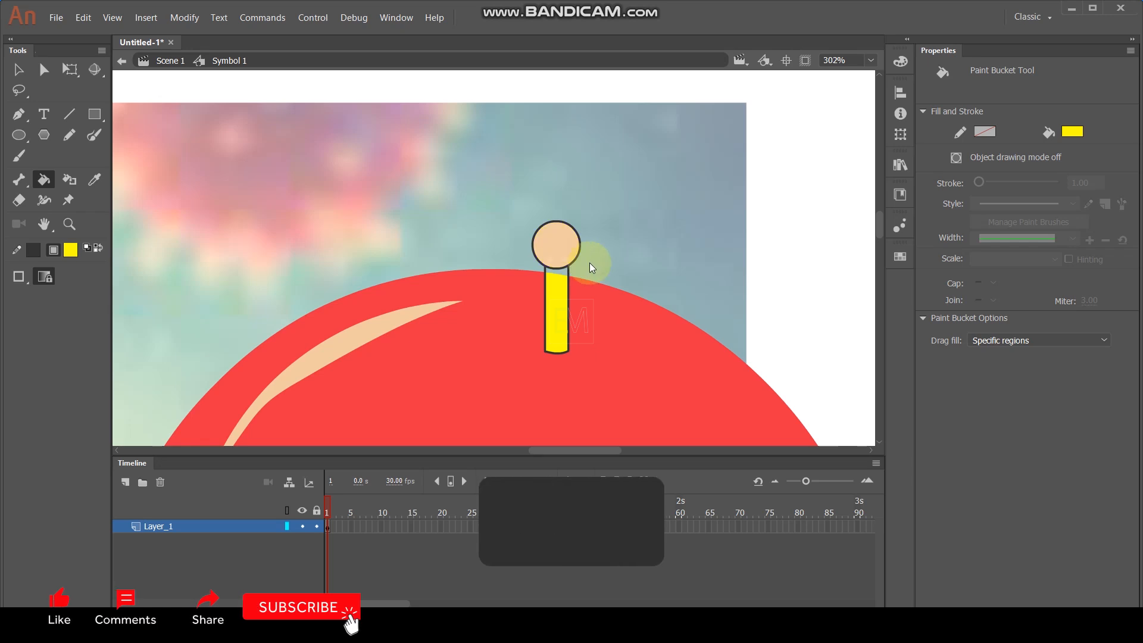
Move the spike's outlines and circle in place onto a new layer, and lock the sphere's layer
left_click(20, 76)
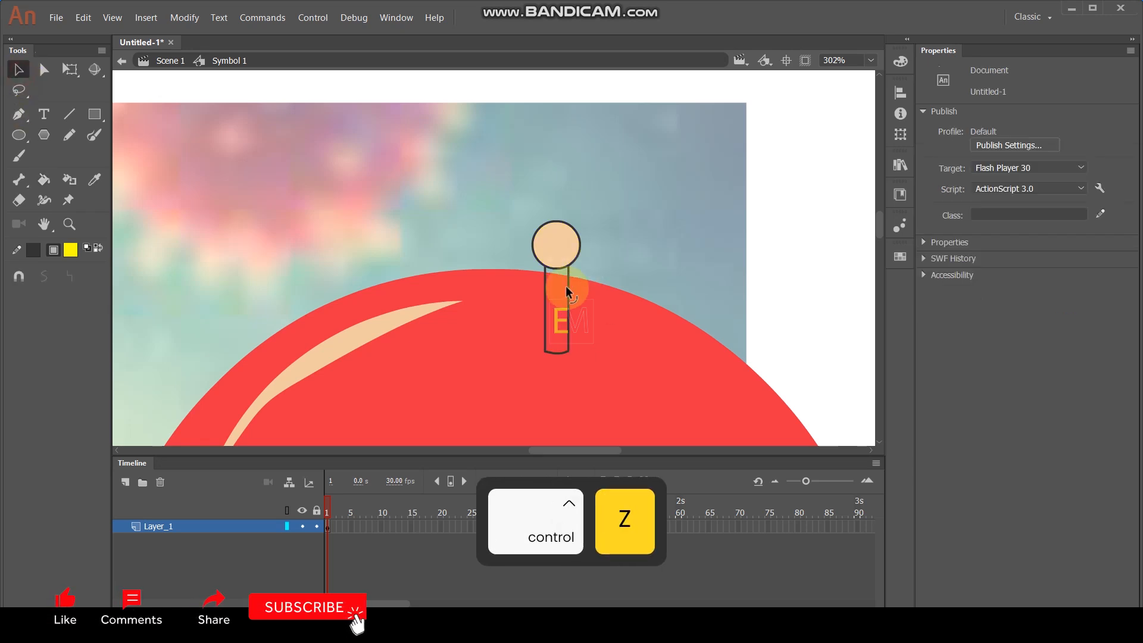
left_click(566, 292)
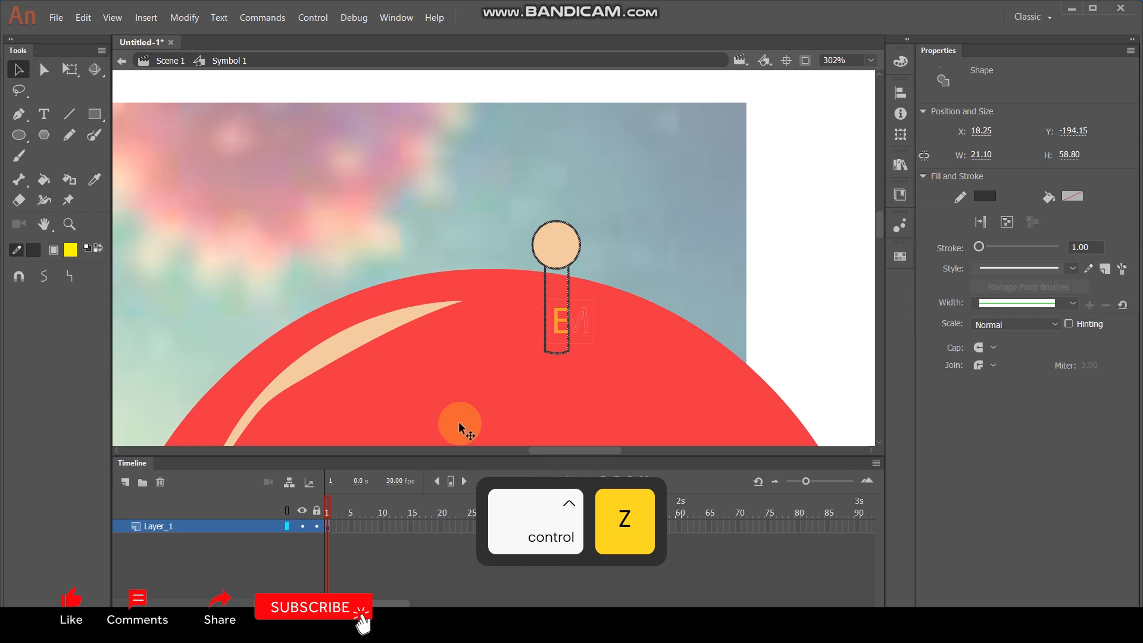
left_click(554, 244)
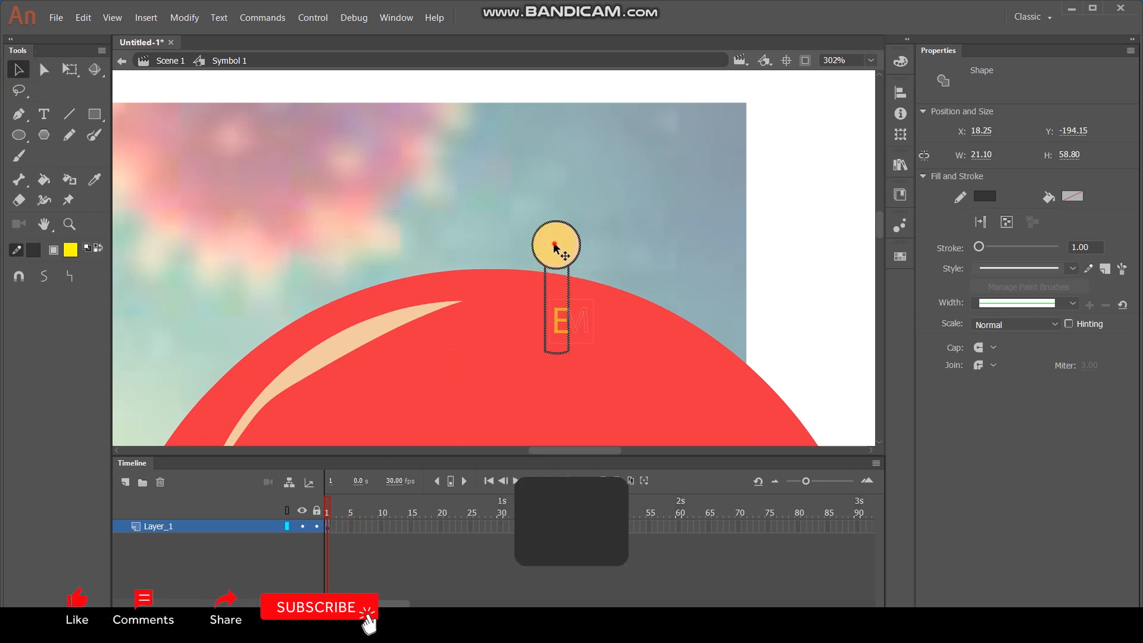
key("ctrl+x")
left_click(125, 482)
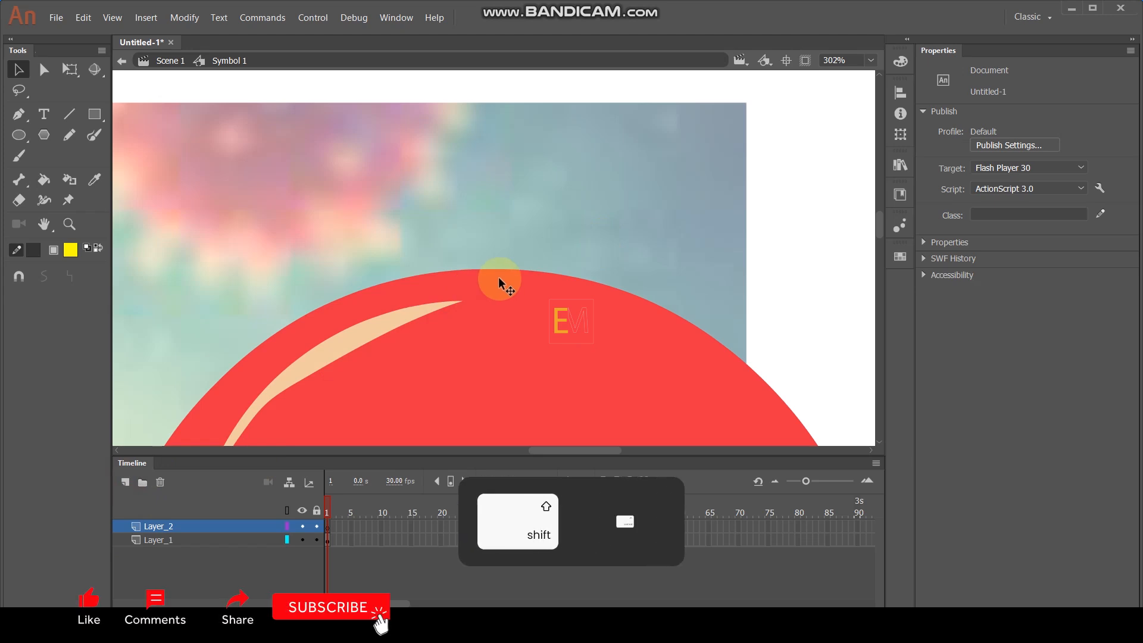
key("ctrl+shift+v")
left_click(316, 539)
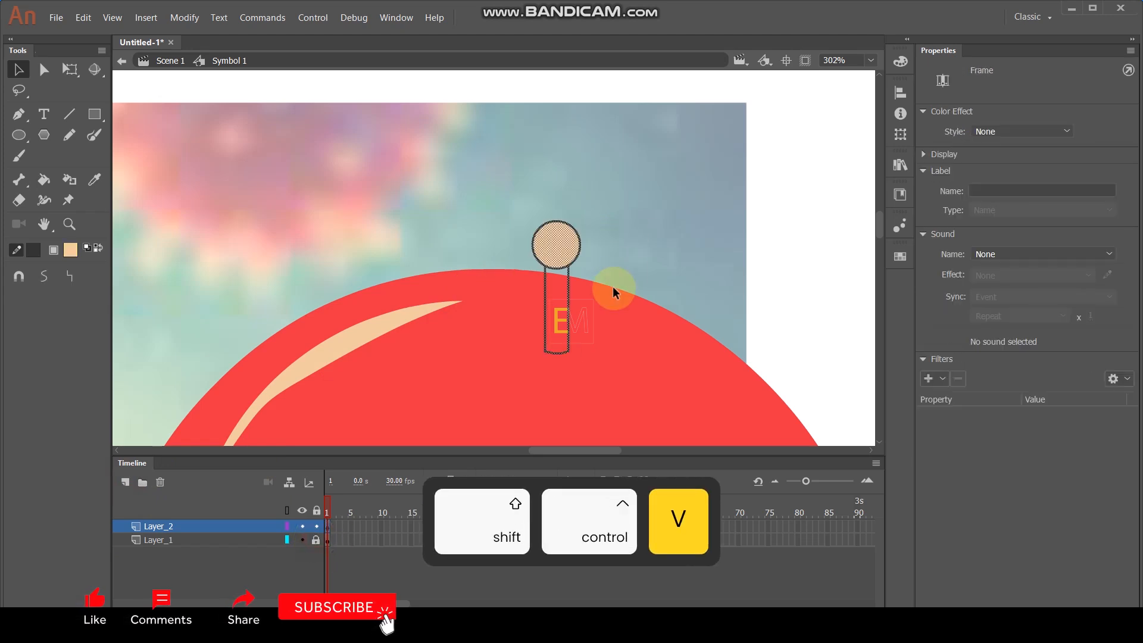
left_click(647, 250)
Fill the spike's circle and stalk with yellow #FFFF00
left_click(70, 250)
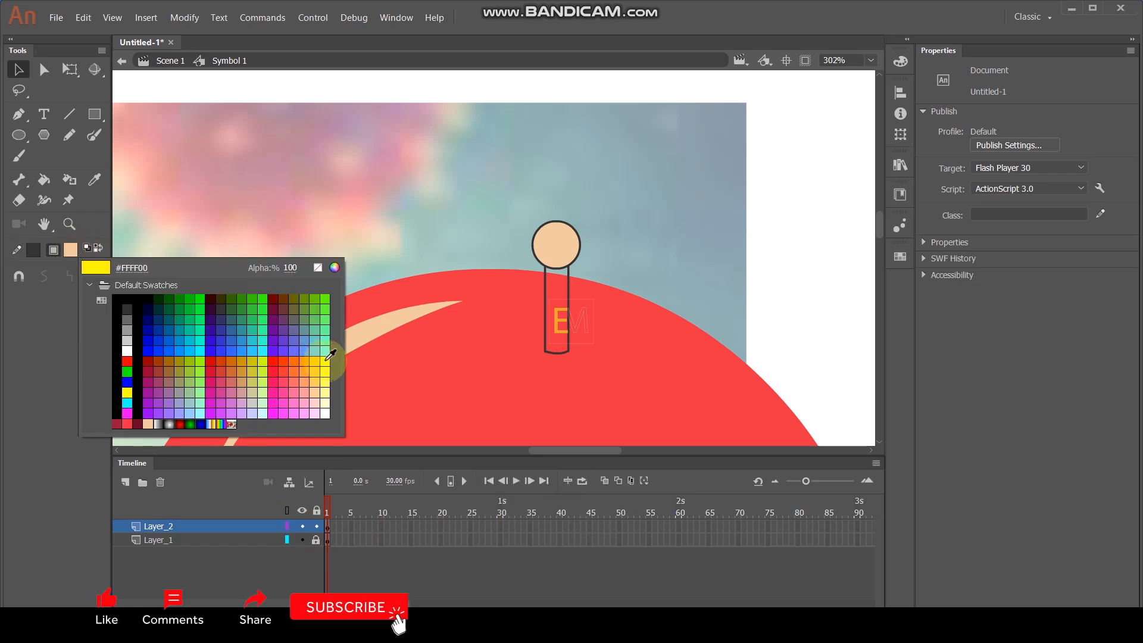
left_click(330, 355)
left_click(44, 179)
left_click(562, 245)
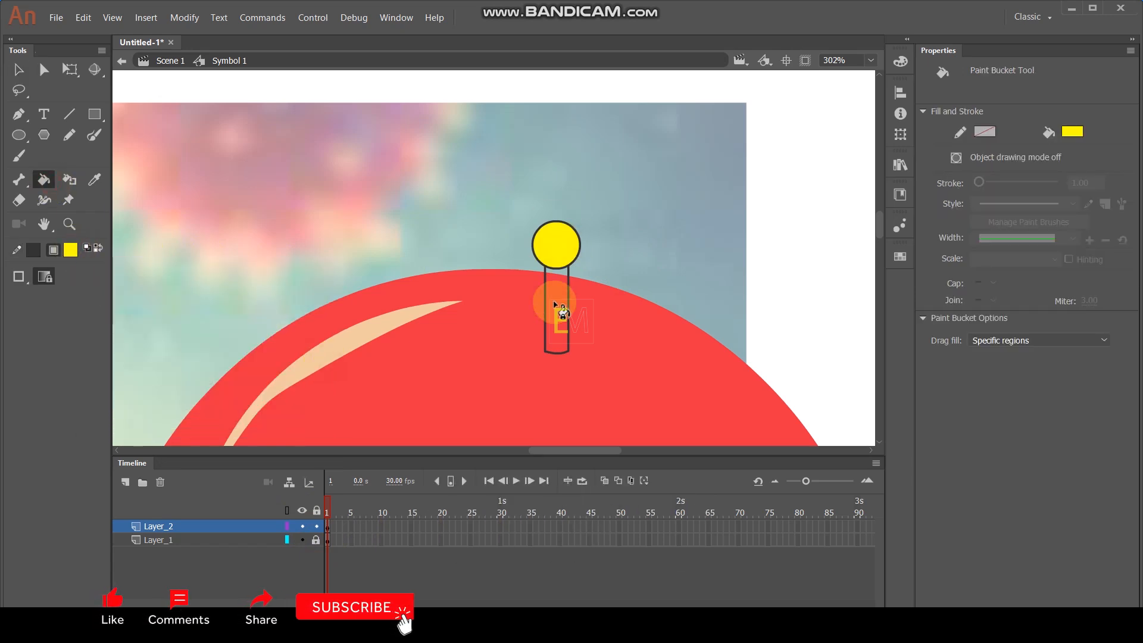
left_click(556, 306)
left_click(18, 70)
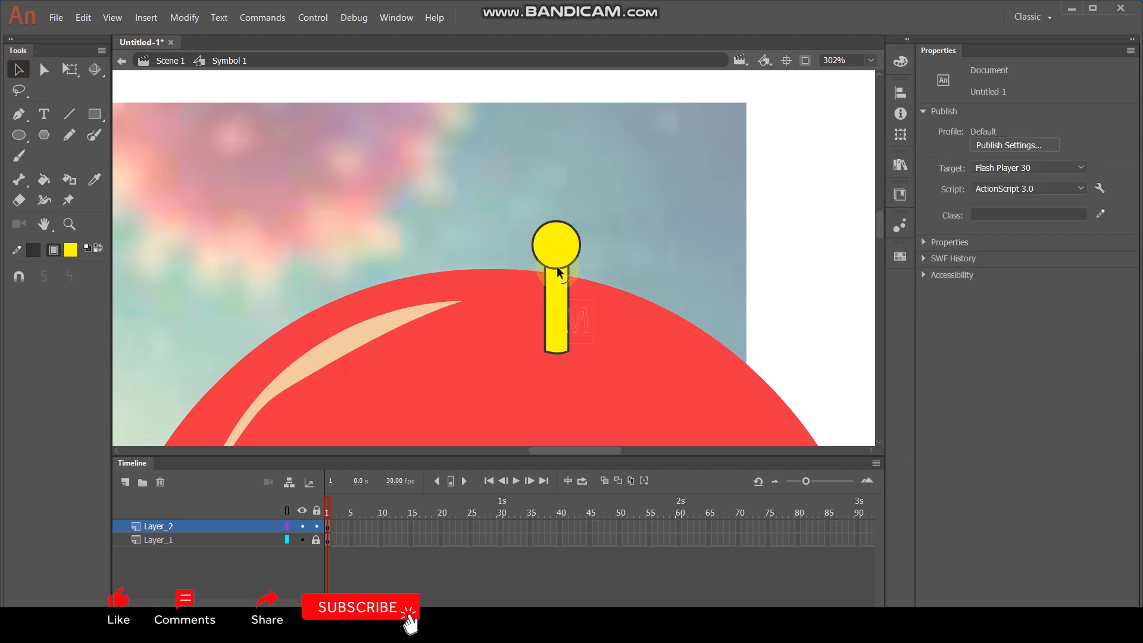
Draw a curved brush stroke across the yellow circle to mark off a shadow area on its lower right side
scroll(565, 253, "up", 5)
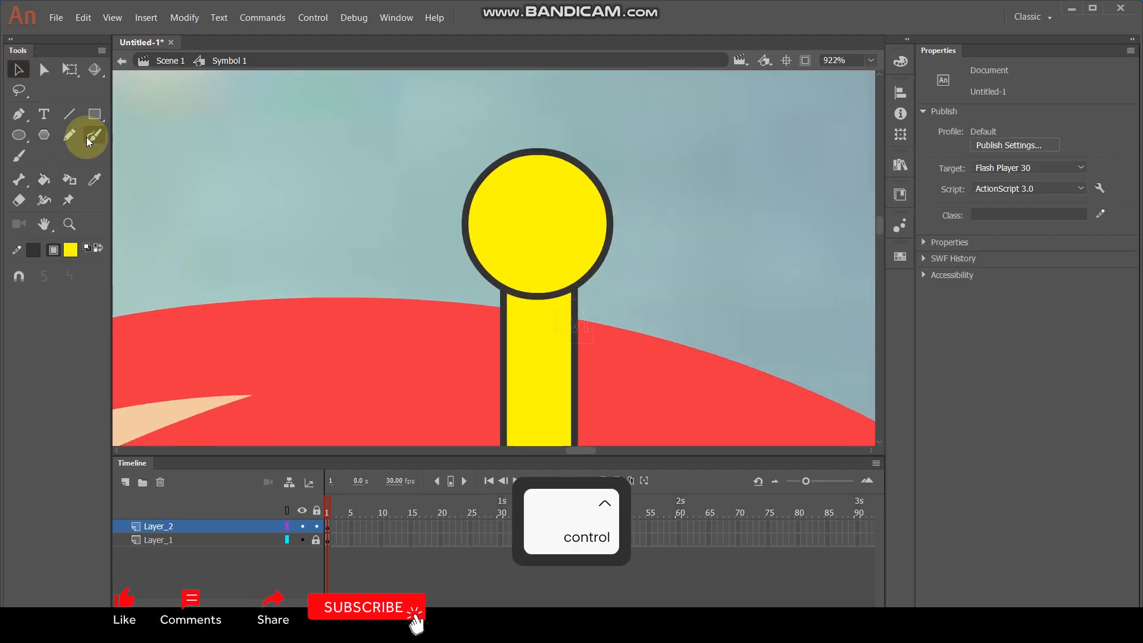
left_click(91, 136)
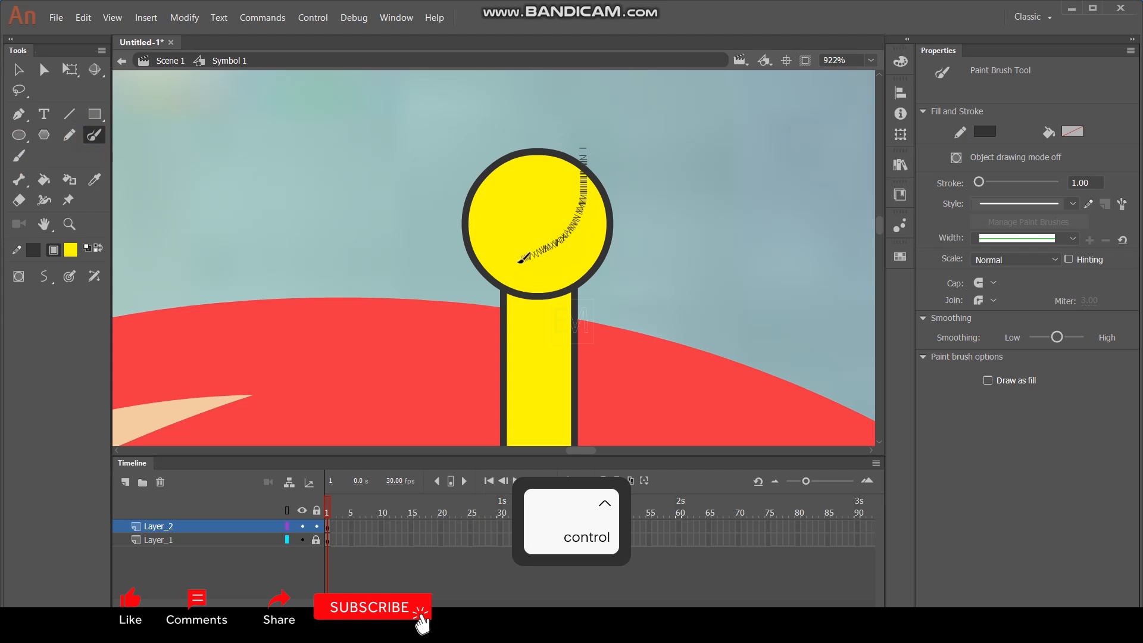
left_click_drag(472, 262, 467, 264)
Mix a darker yellow and fill the circle's lower right shadow area with it
left_click(70, 250)
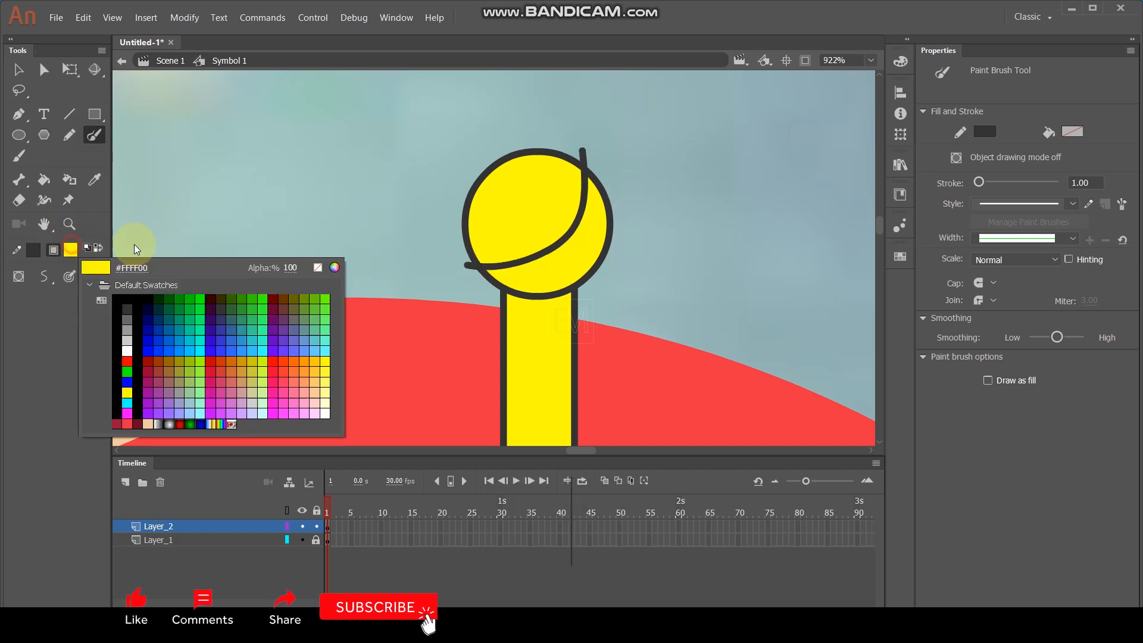
left_click(334, 268)
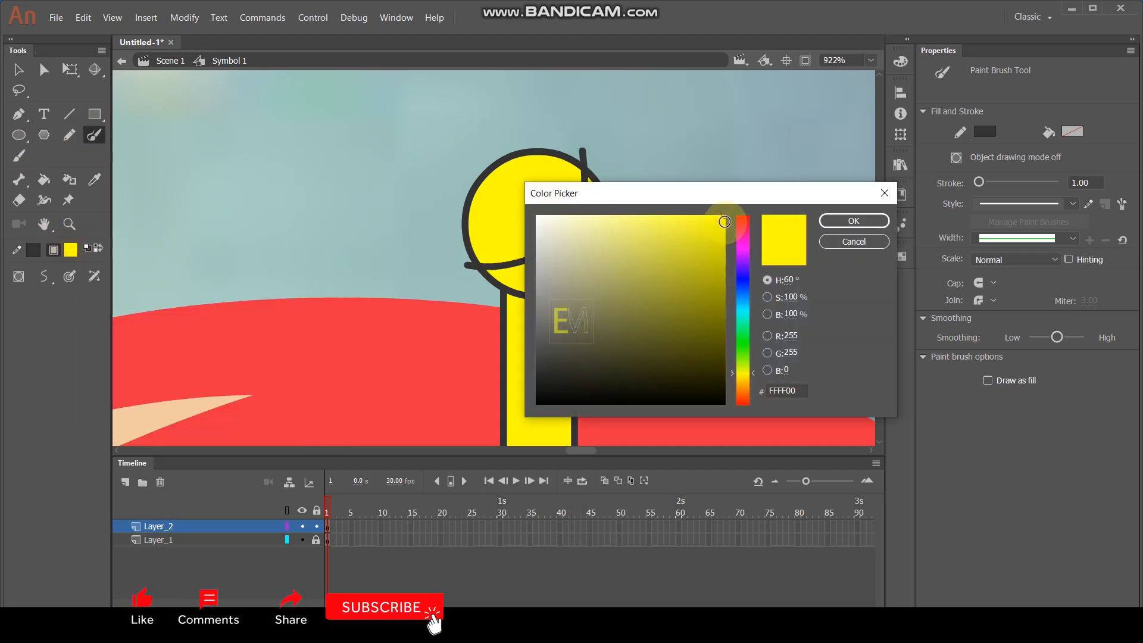
left_click(881, 222)
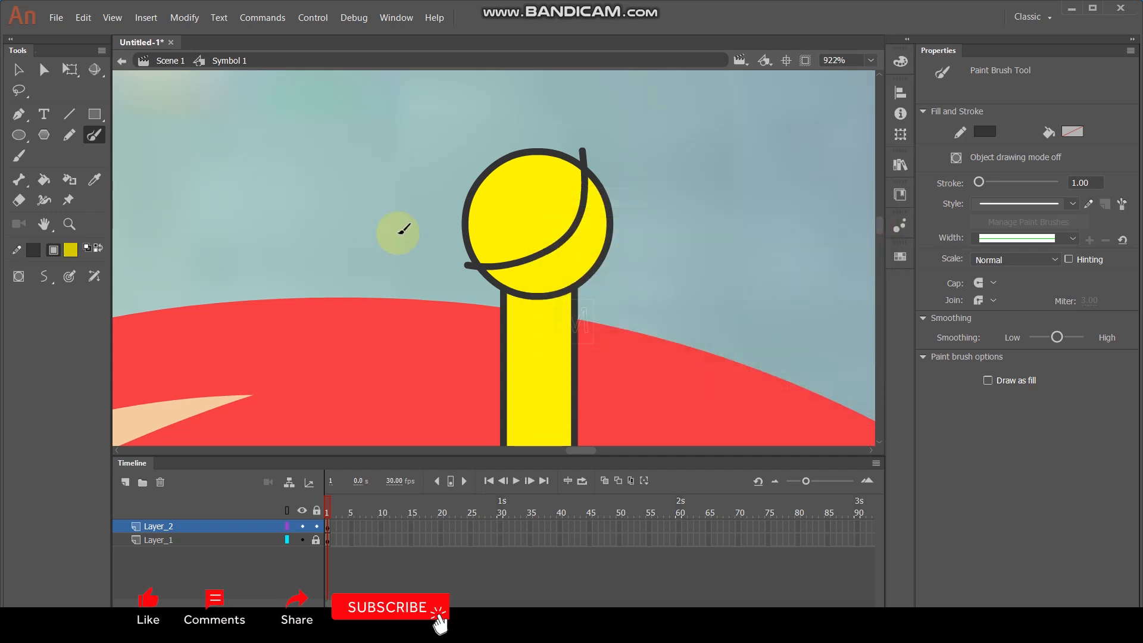
left_click(43, 179)
left_click(569, 269)
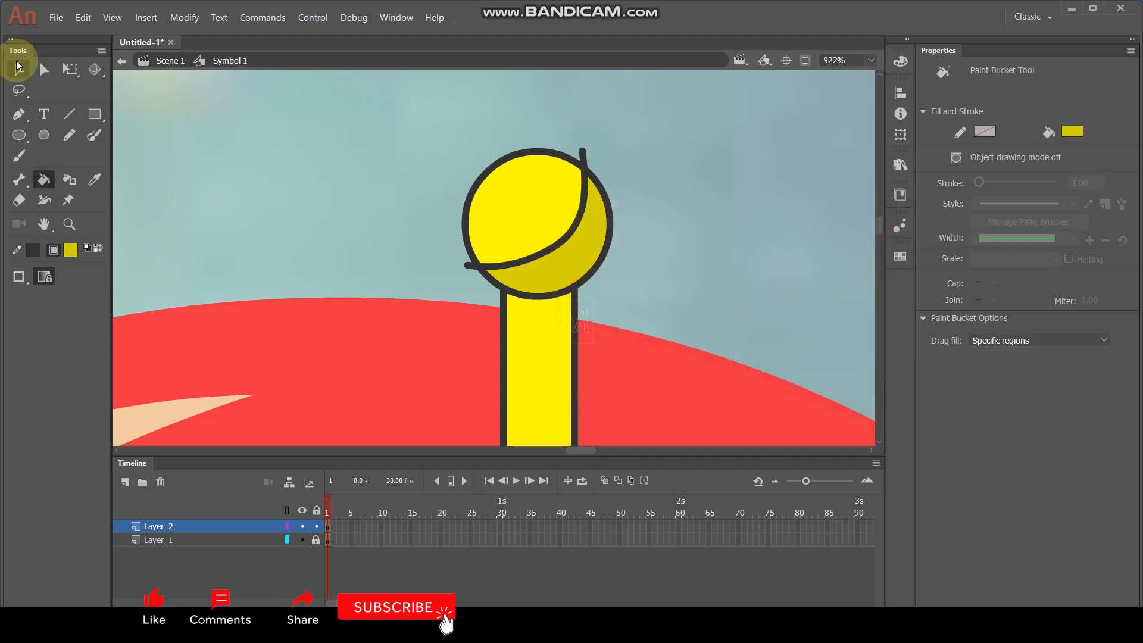
Delete all the dark outlines of the spike, leaving only its yellow fills
left_click(17, 65)
double_click(524, 150)
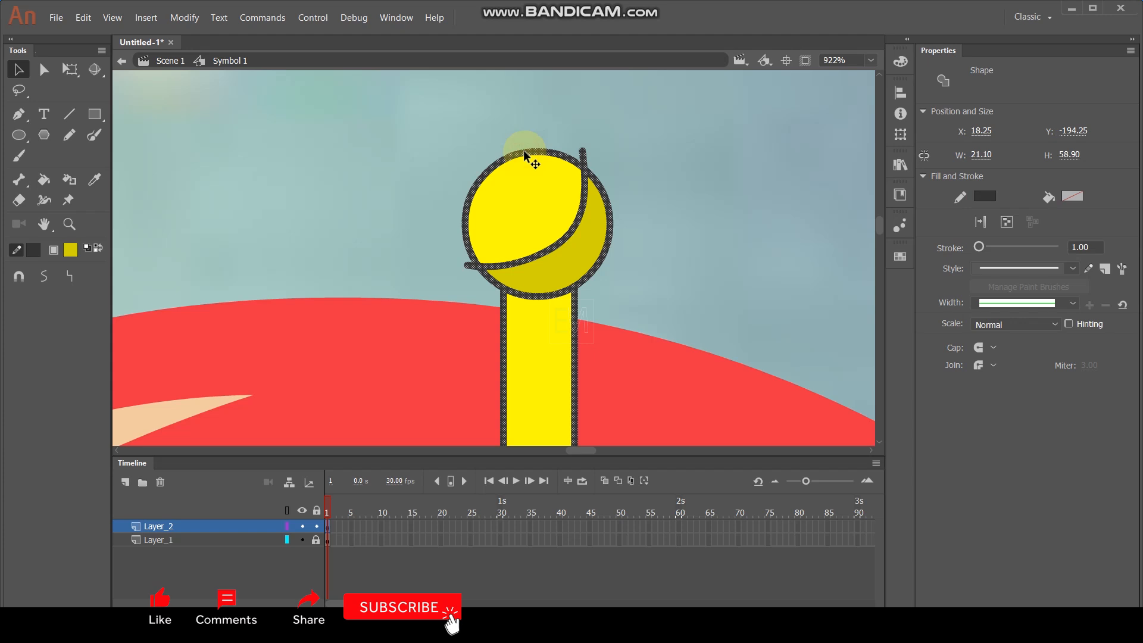
key("Delete")
scroll(666, 174, "down", 6)
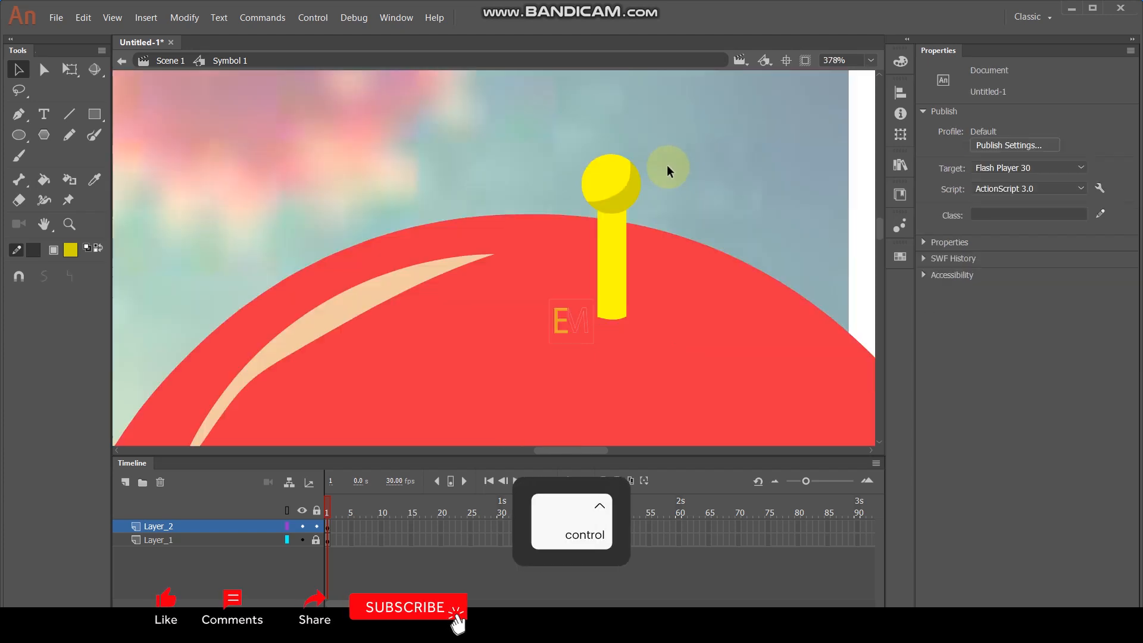
Select the whole yellow spike and convert it to a graphic symbol
scroll(702, 208, "up", 5)
left_click_drag(527, 96, 647, 305)
key("F8")
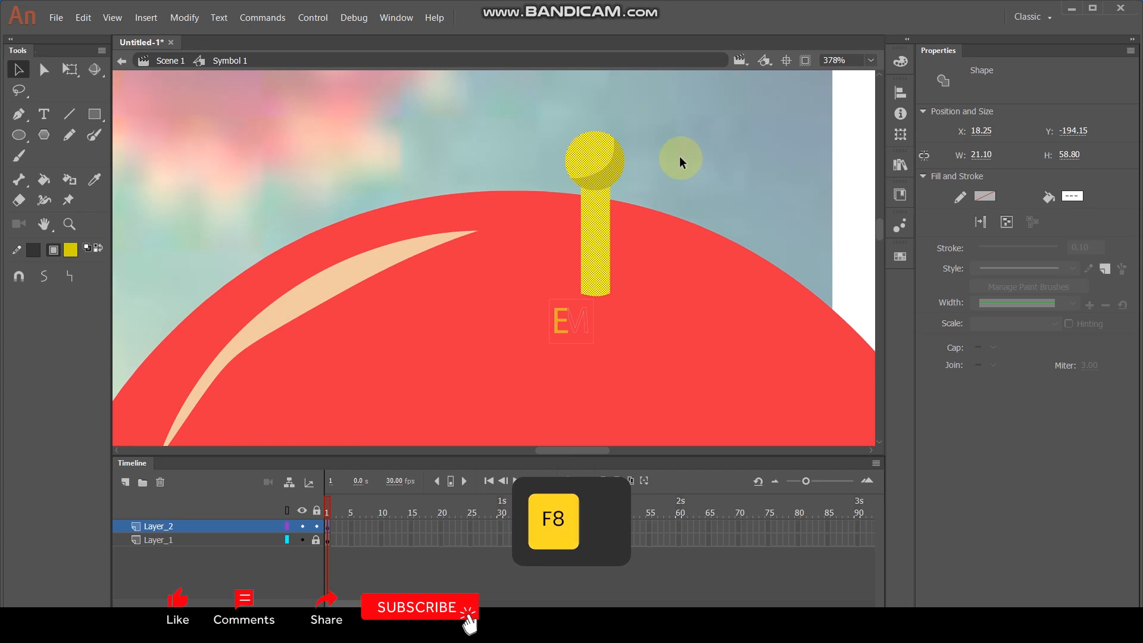
left_click(753, 162)
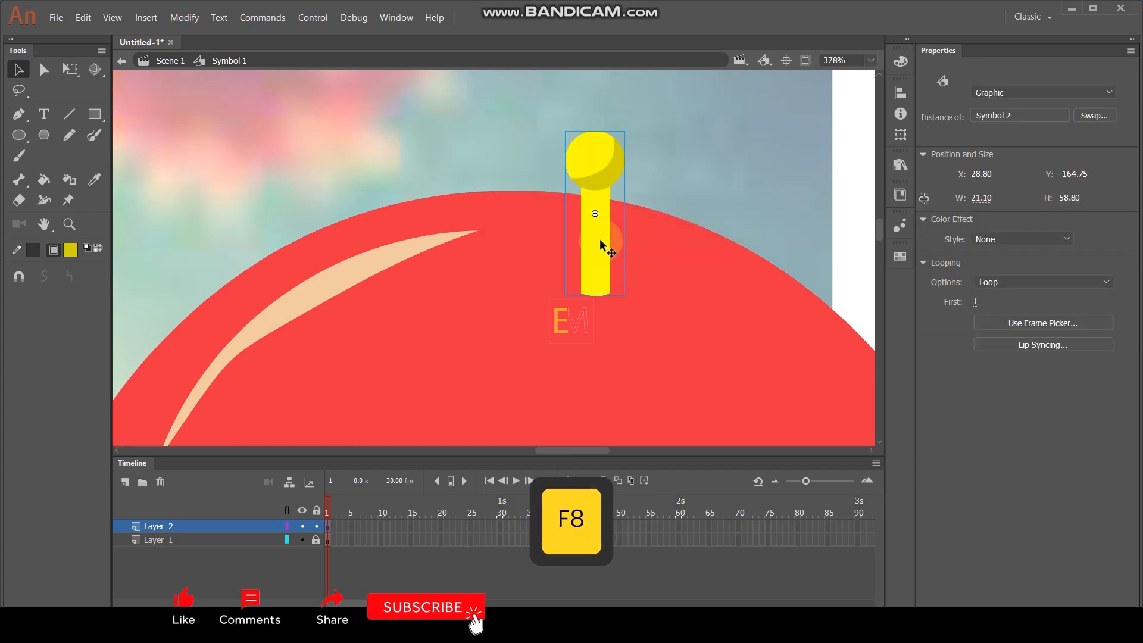
Inside the spike symbol, draw a flat oval about 26 by 7 px around the stalk's base on a new layer beneath the spike
double_click(614, 236)
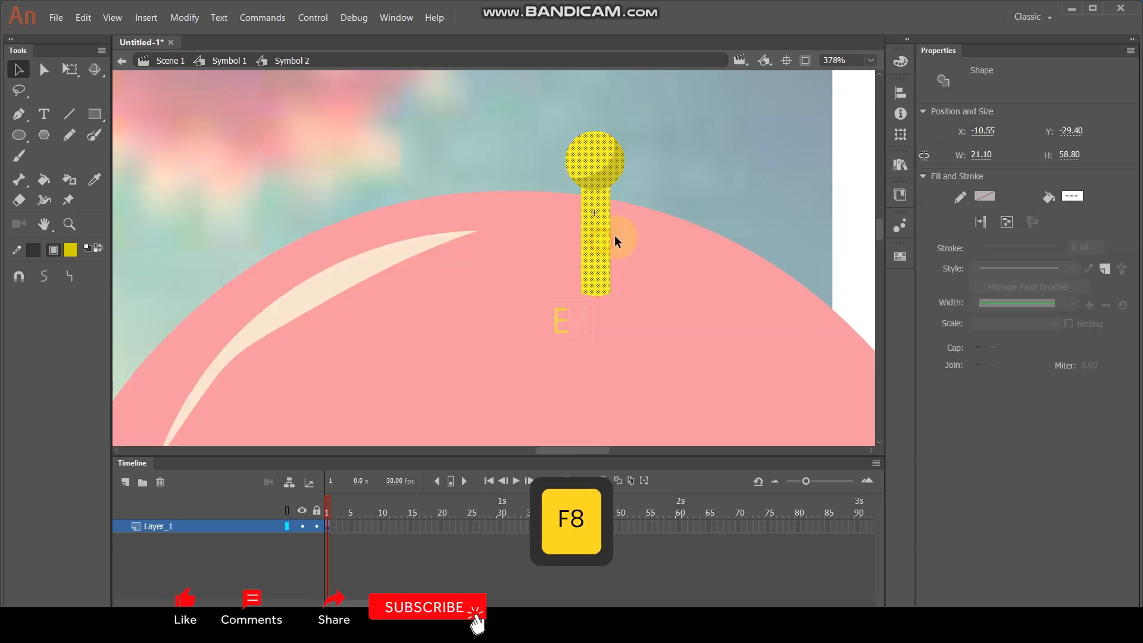
left_click(127, 483)
scroll(663, 263, "up", 2)
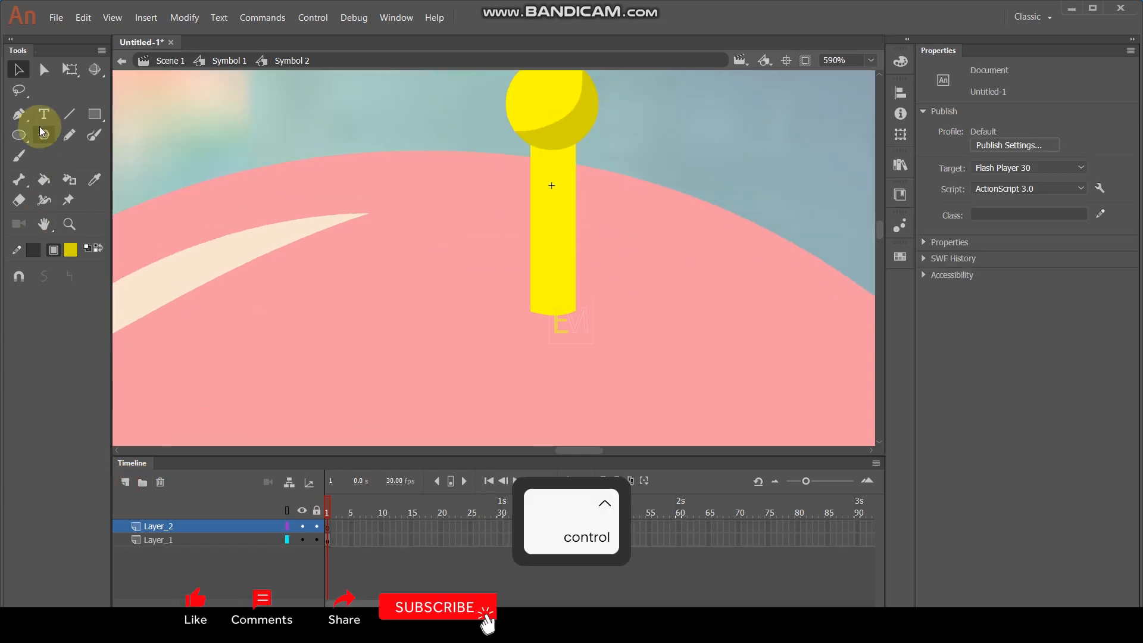
left_click(18, 134)
left_click_drag(495, 298, 603, 328)
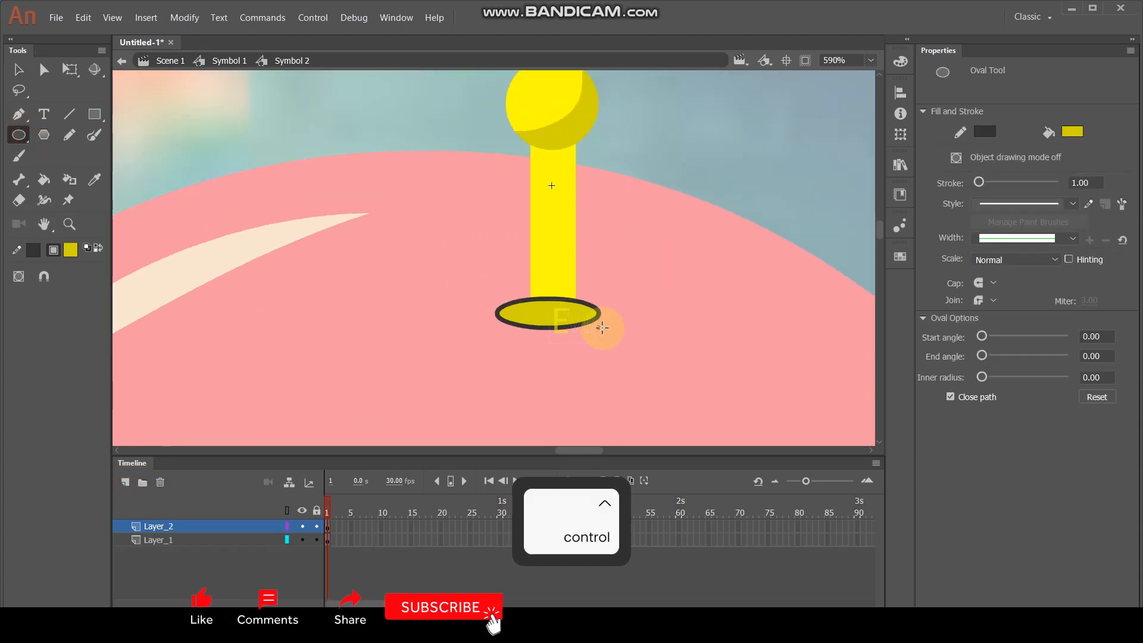
left_click_drag(251, 528, 255, 558)
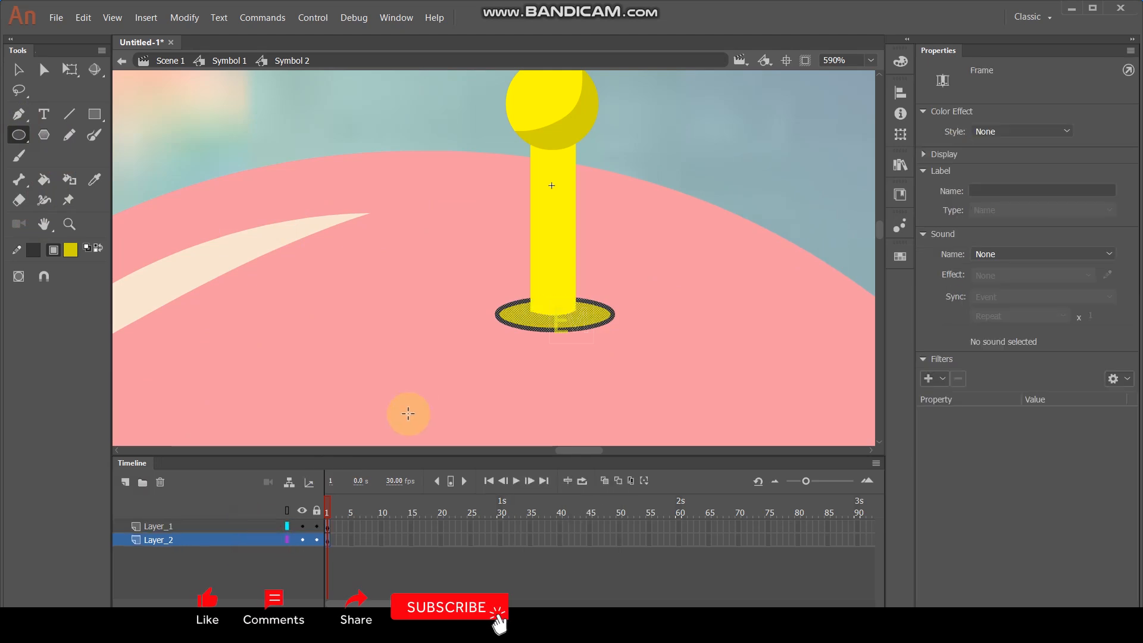
left_click(29, 71)
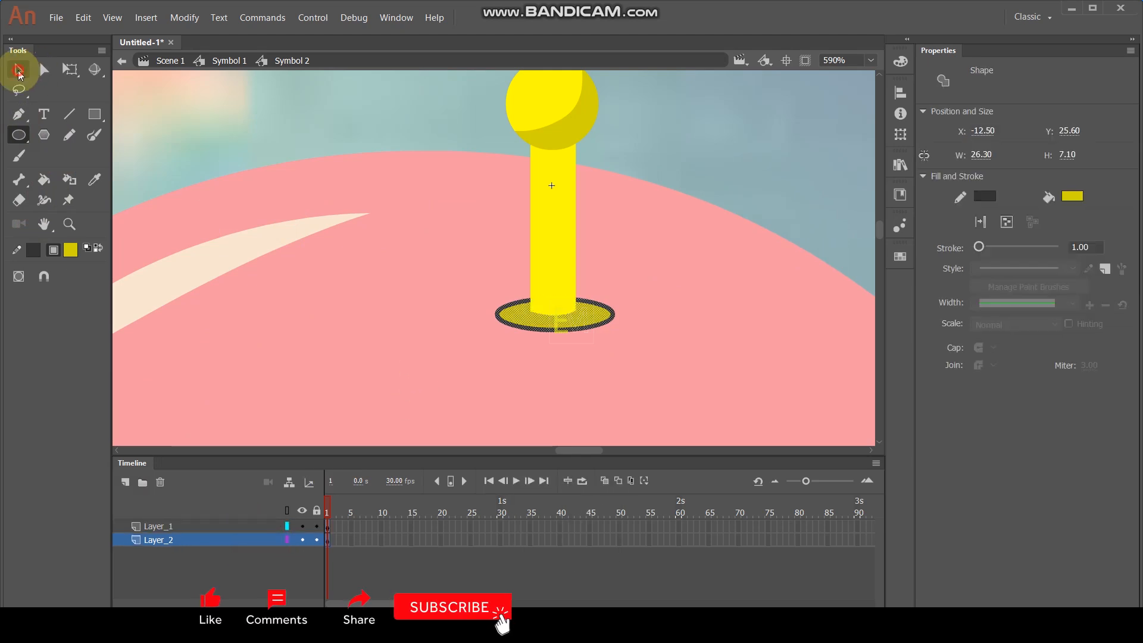
left_click(311, 92)
Fill the flat oval at the stalk's base with black
scroll(620, 197, "down", 4)
scroll(625, 244, "up", 4)
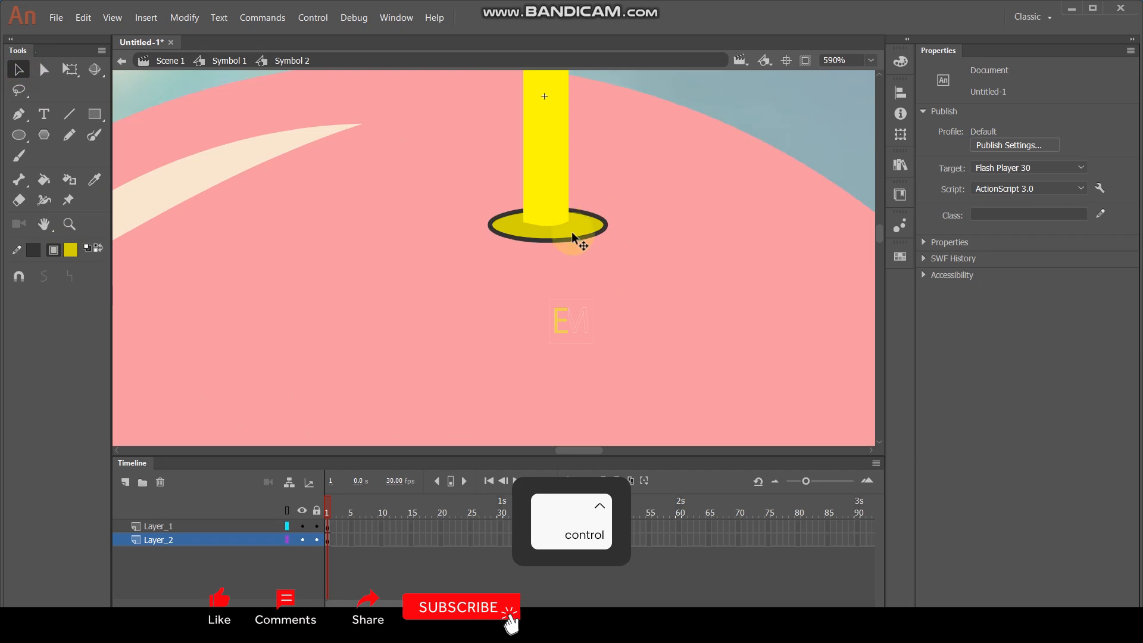
left_click(71, 251)
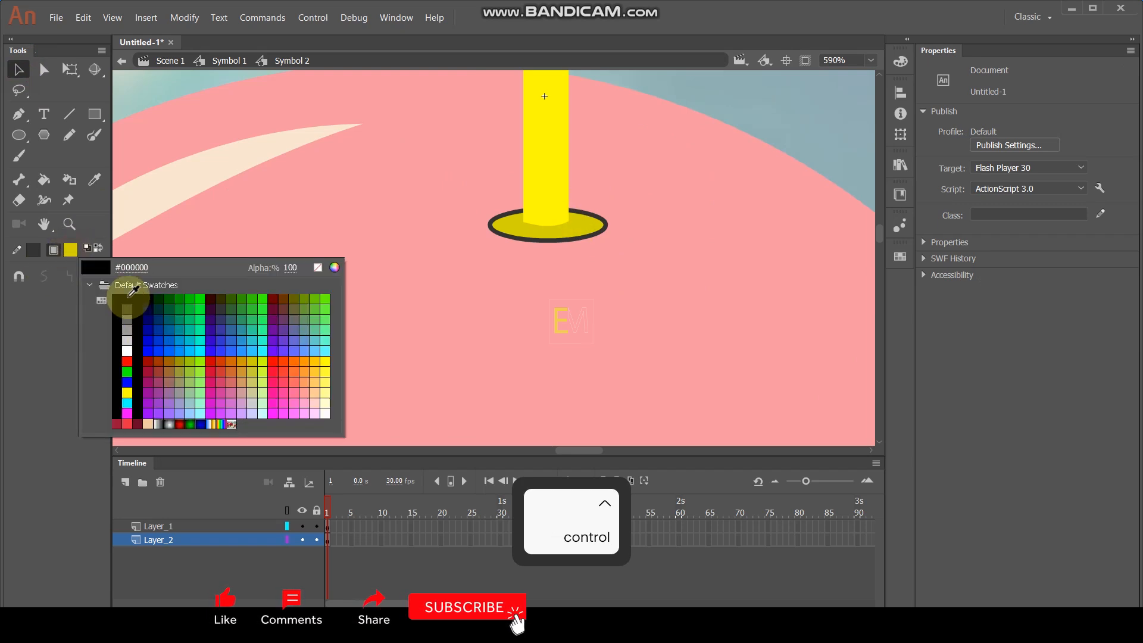
left_click(136, 316)
left_click(44, 180)
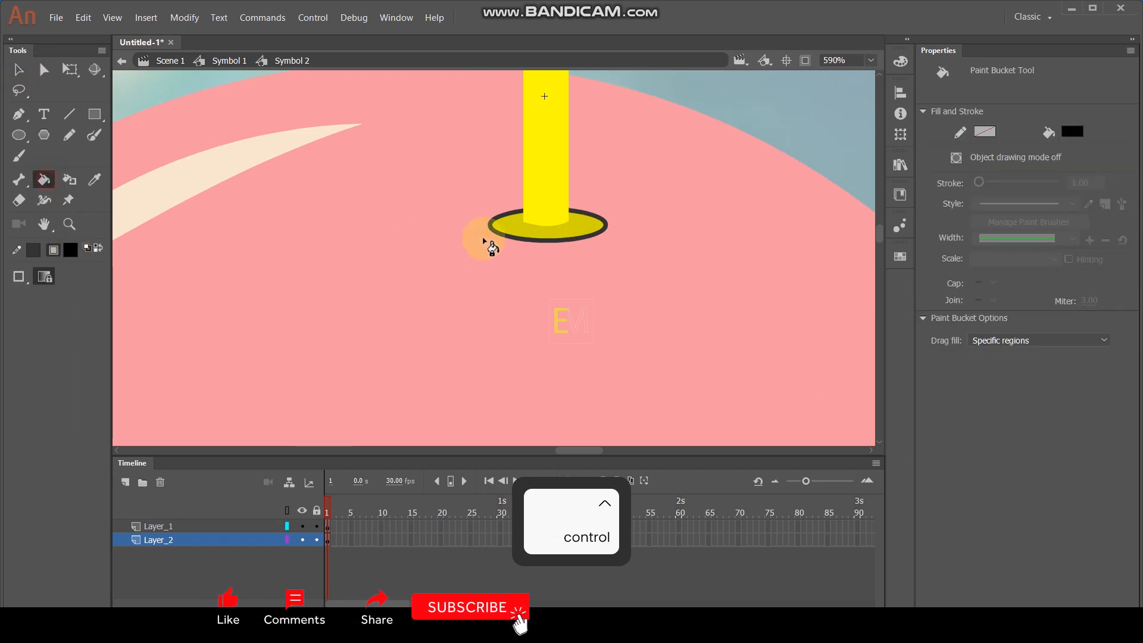
left_click(549, 234)
left_click(19, 72)
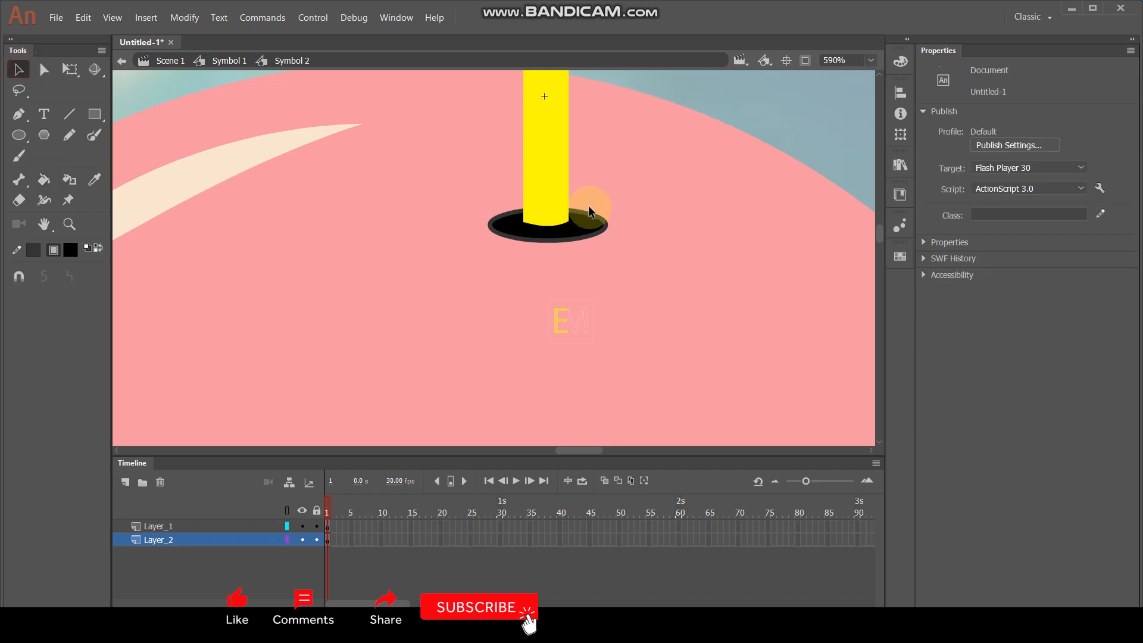
Delete the dark outline of the black oval and leave the spike symbol to check the spike on the sphere
left_click(587, 212)
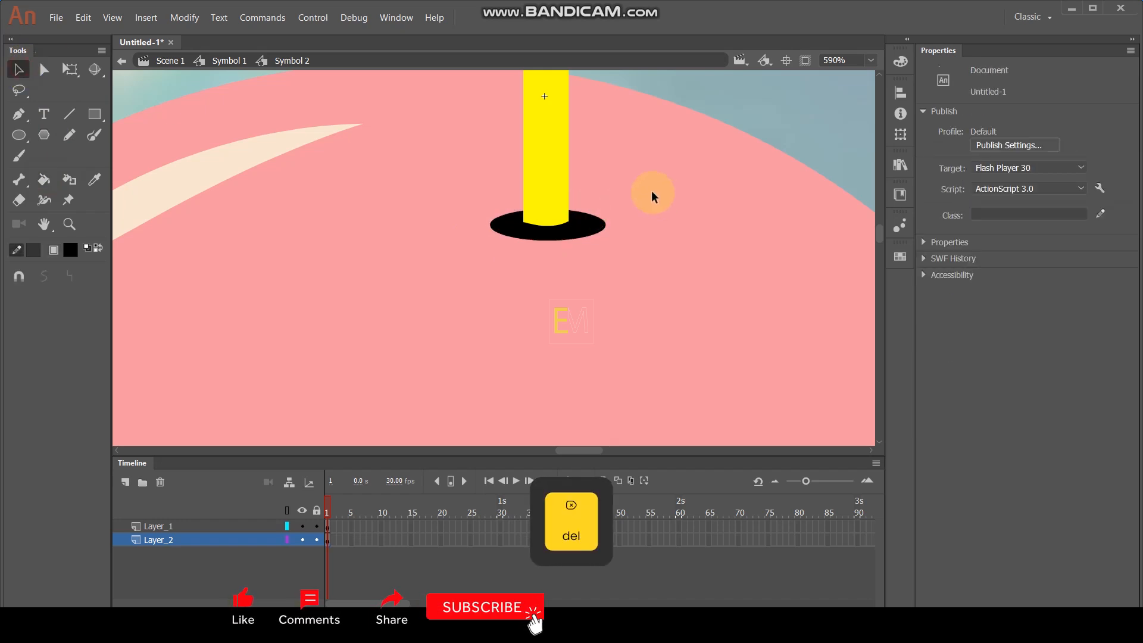
scroll(649, 189, "down", 3)
double_click(645, 156)
scroll(646, 156, "down", 5)
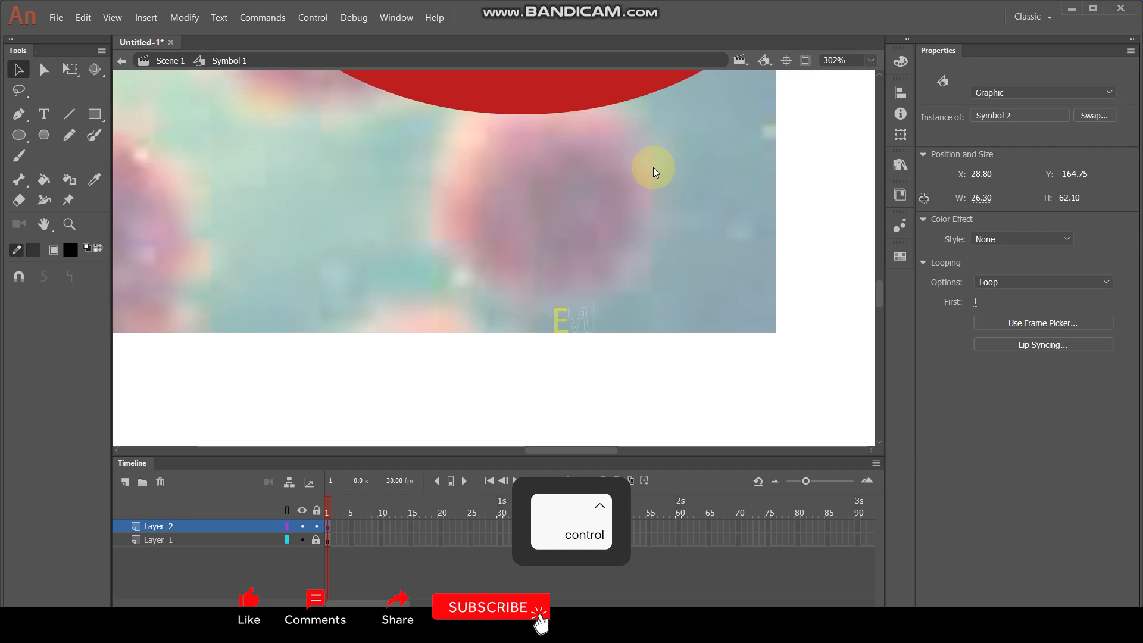
scroll(571, 146, "up", 5)
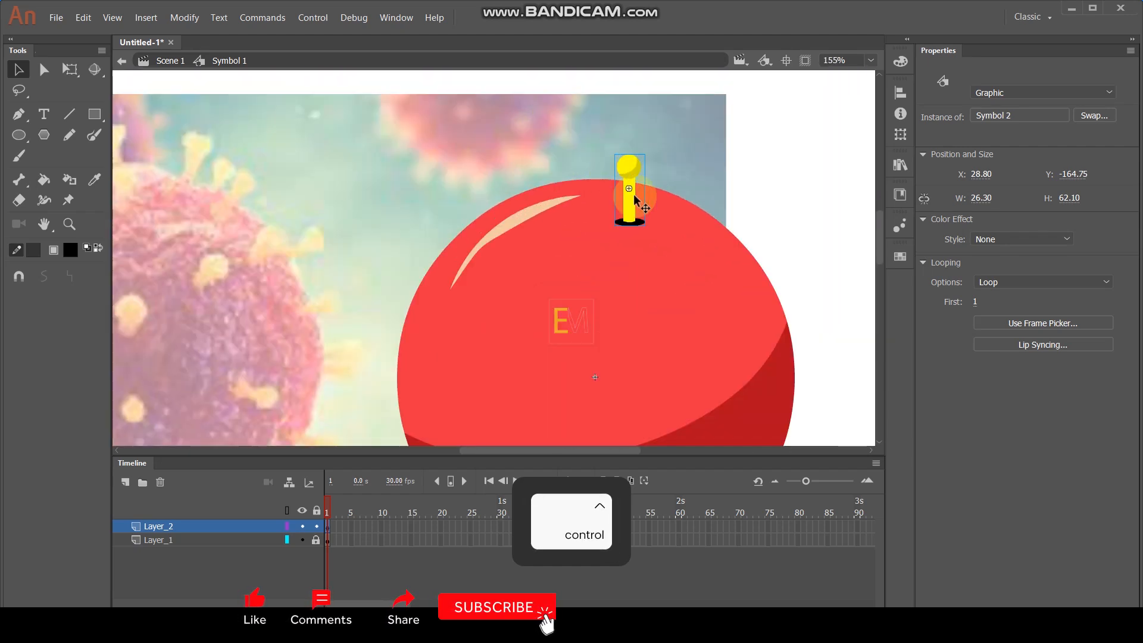
Inside the spike symbol, convert the yellow spike on Layer_1 to a graphic symbol and move its transformation point to the stalk's base
double_click(618, 212)
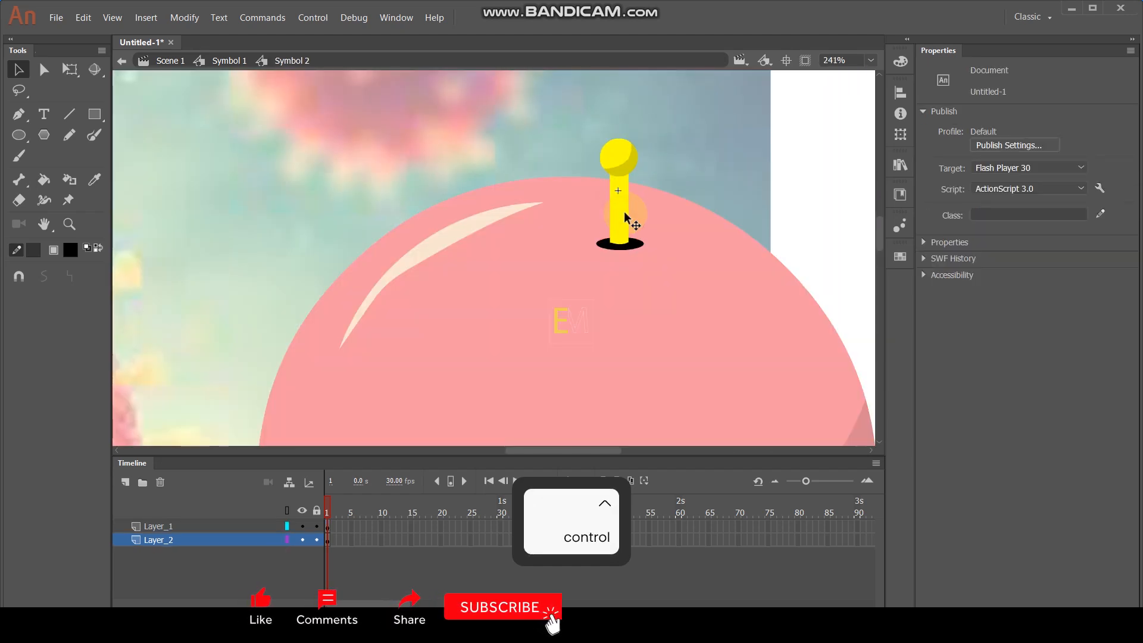
scroll(624, 212, "up", 3)
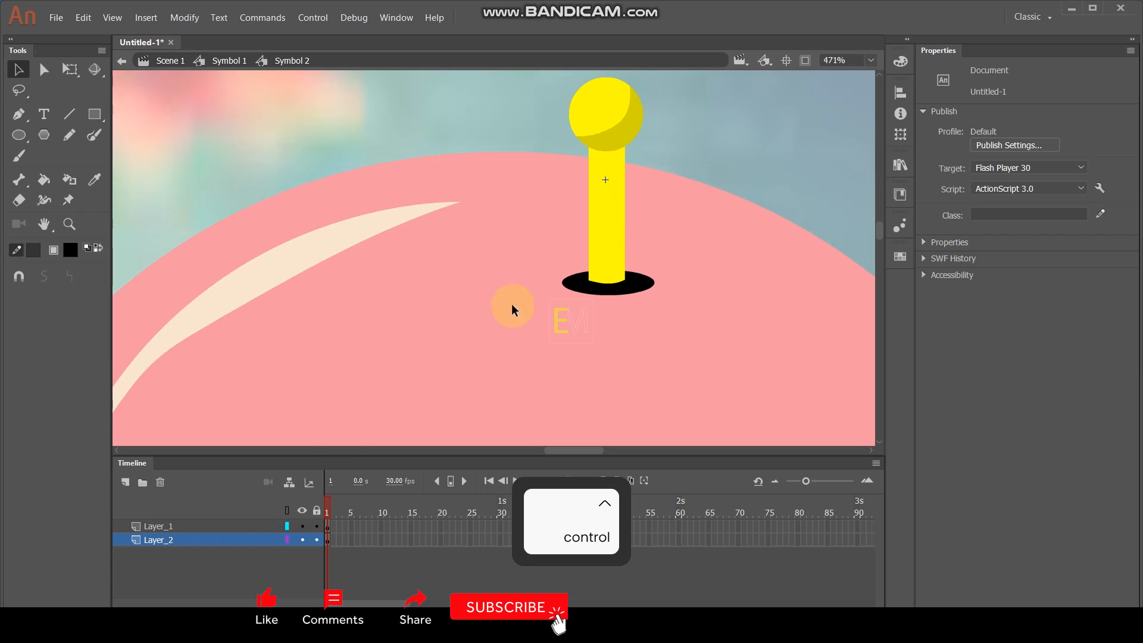
left_click(197, 523)
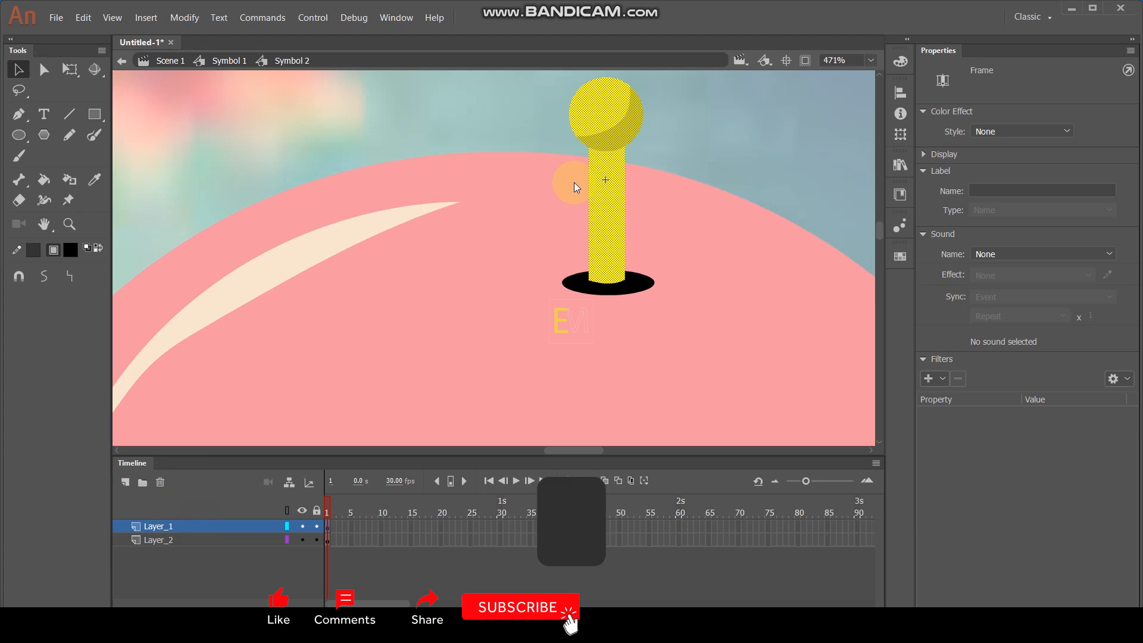
key("F8")
left_click(767, 160)
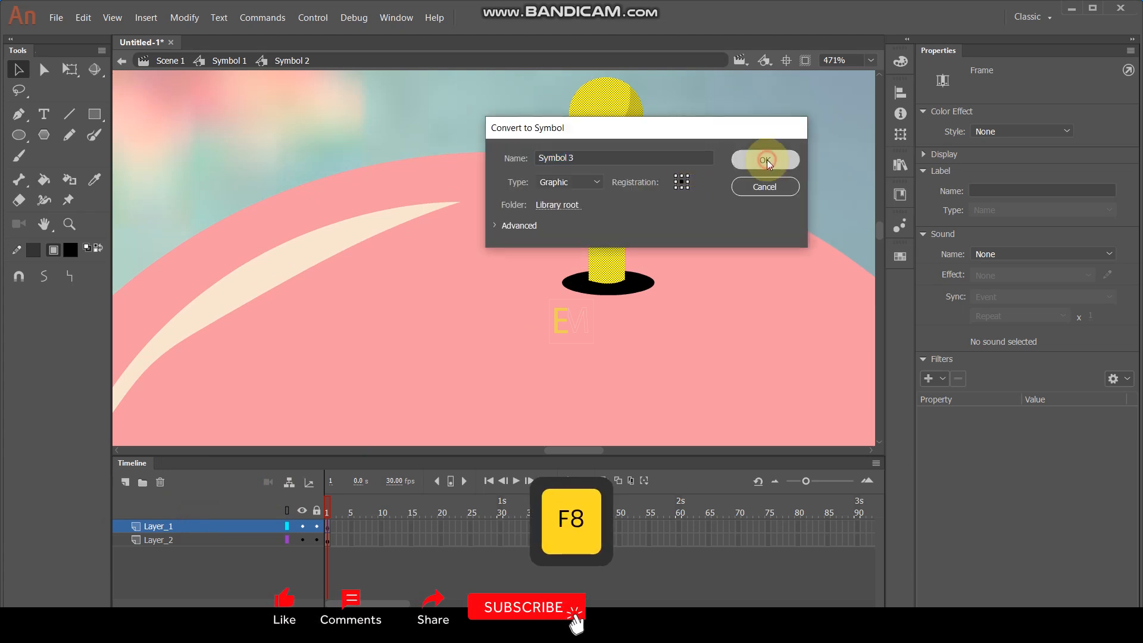
left_click(69, 69)
left_click_drag(605, 180, 606, 284)
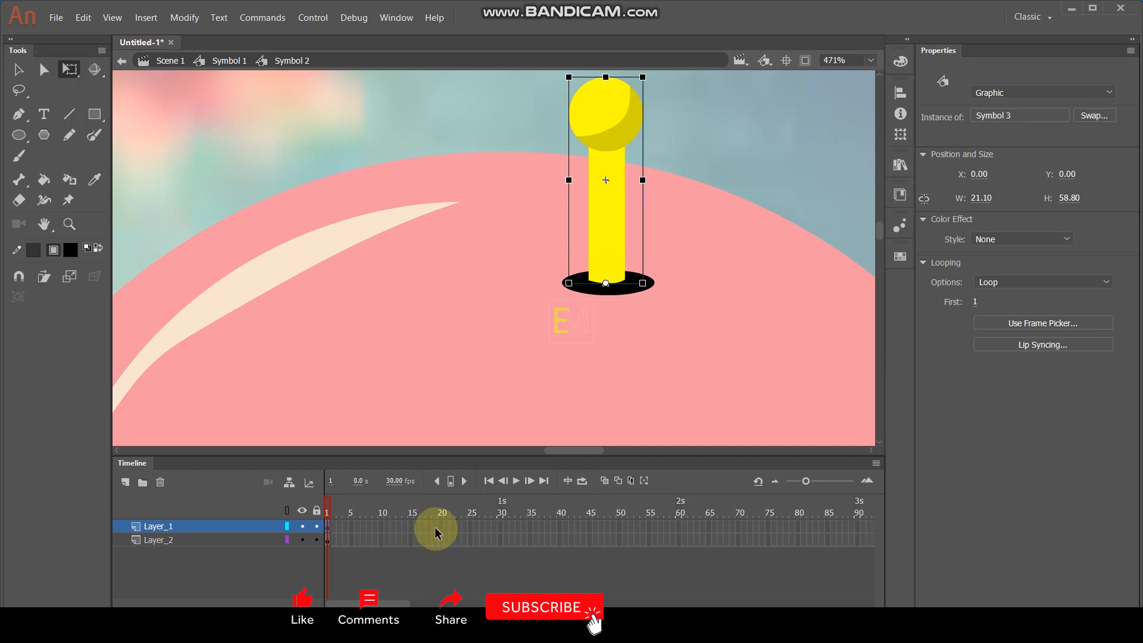
Insert keyframes at frame 15 on both layers and one at frame 7 on Layer_1 with the spike tilted slightly to the right
left_click_drag(412, 526, 412, 542)
key("F6")
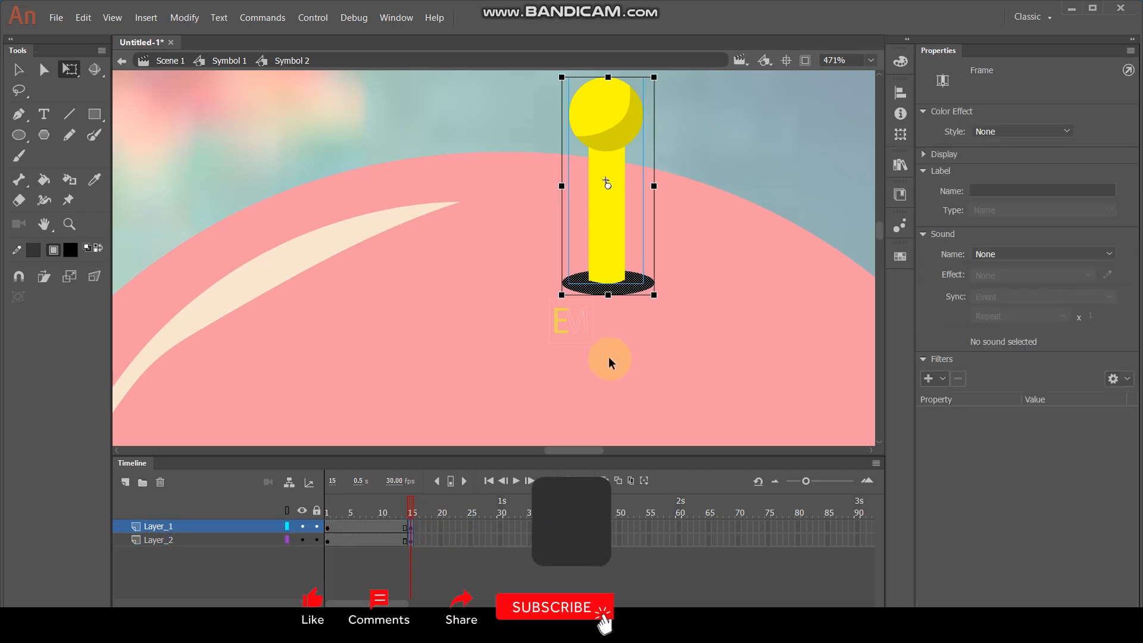
left_click(779, 139)
left_click(364, 527)
key("F6")
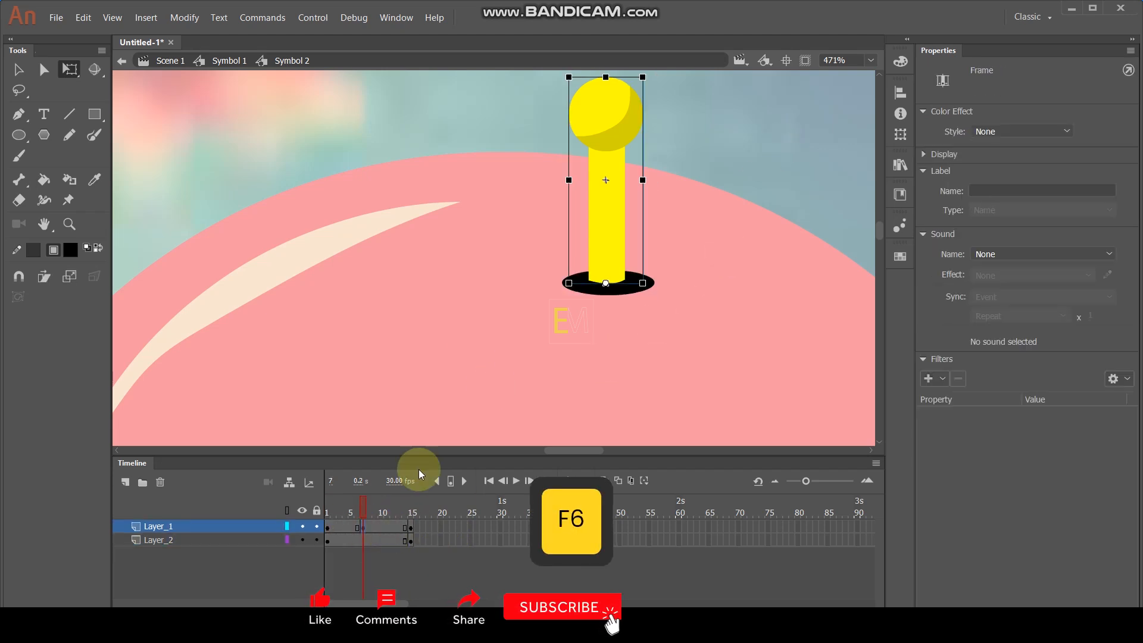
left_click_drag(657, 81, 702, 96)
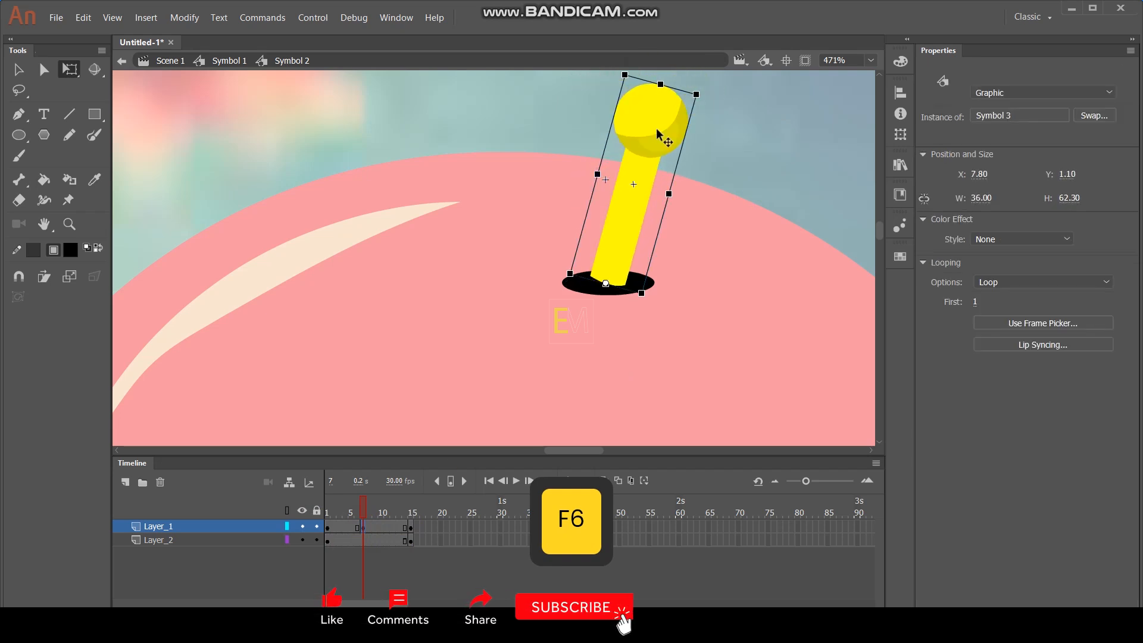
Create classic tweens between the Layer_1 keyframes and play back the spike's swaying motion
left_click(332, 528)
right_click(332, 527)
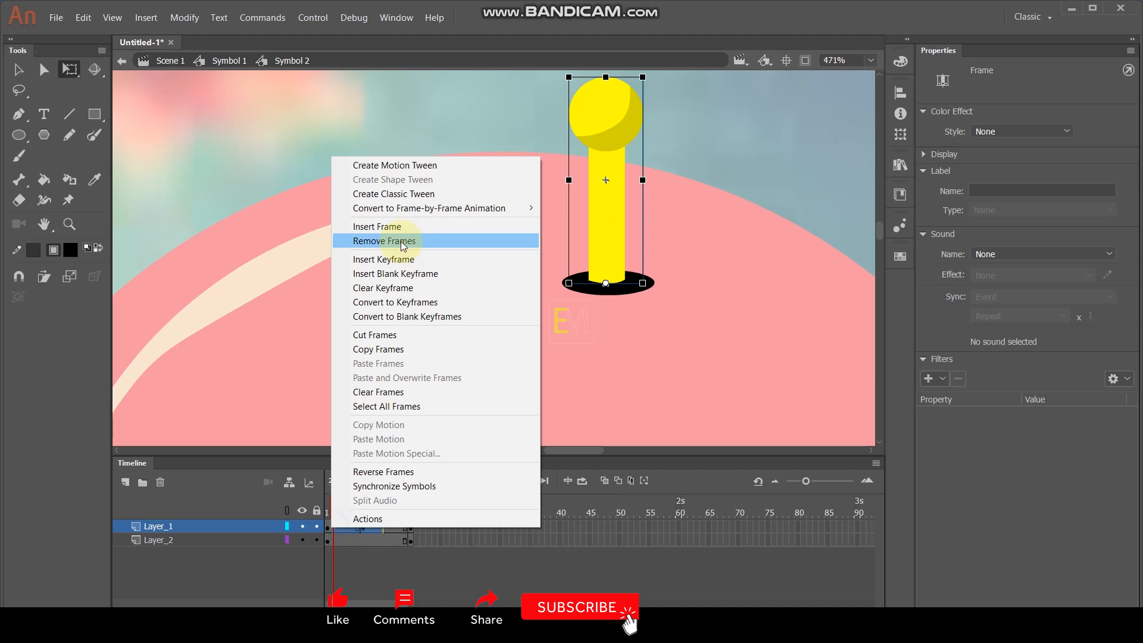
left_click(413, 189)
key("Return")
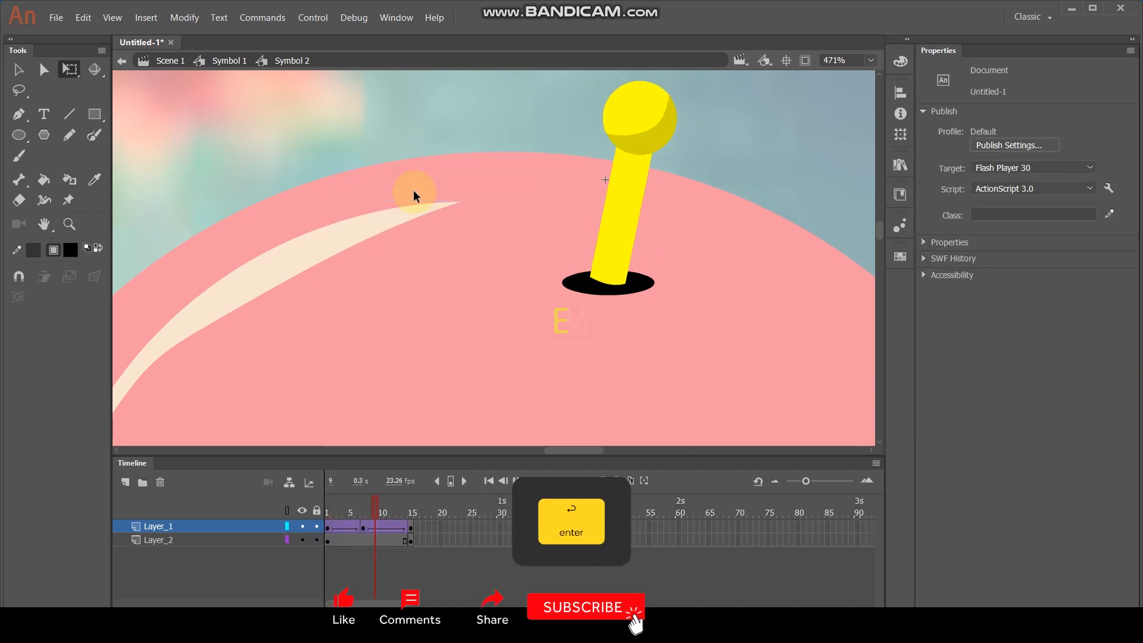
key("Return")
key("Return")
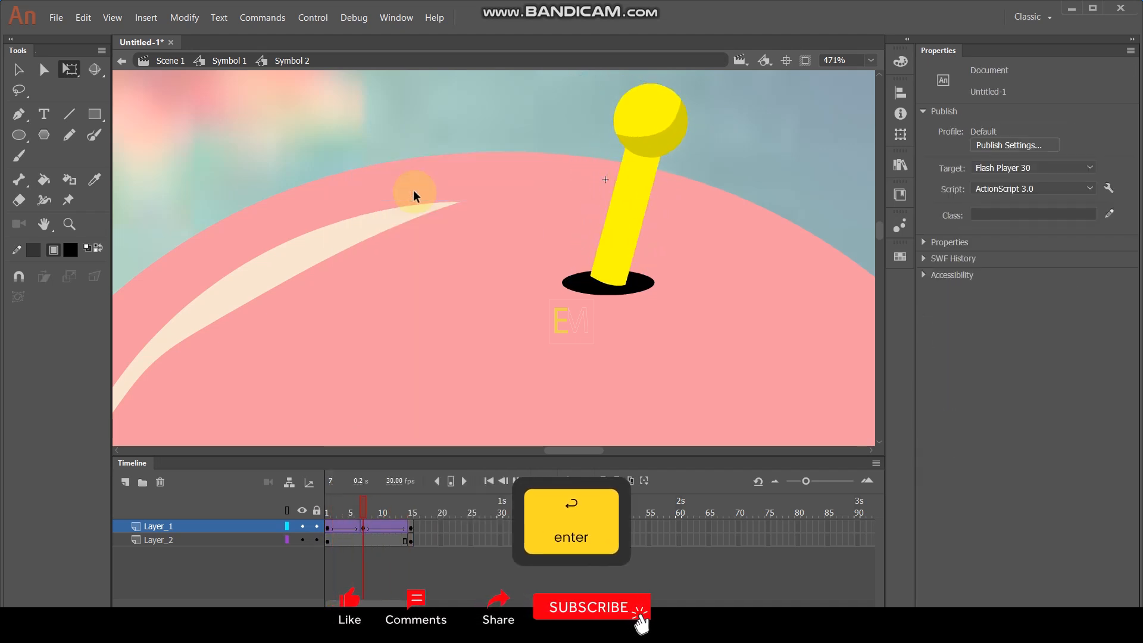
Back in the sphere symbol, place a copy of the spike on the sphere's upper-left edge, rotated to point outward
double_click(494, 111)
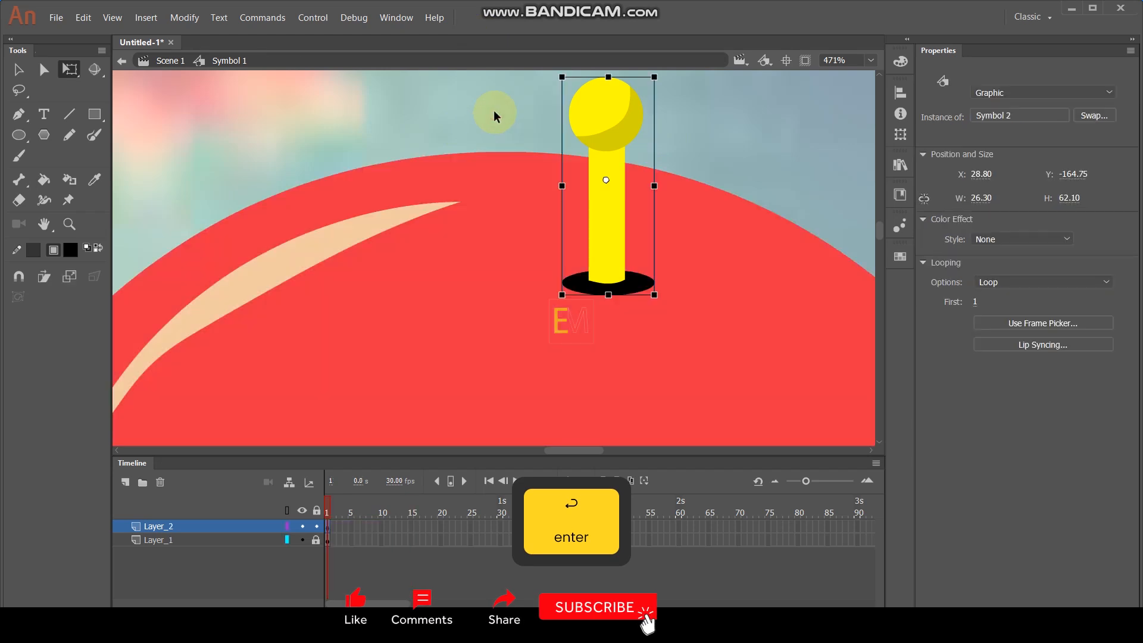
scroll(551, 158, "down", 3)
left_click(568, 184, "alt")
left_click_drag(567, 184, 369, 312)
left_click_drag(357, 225, 317, 223)
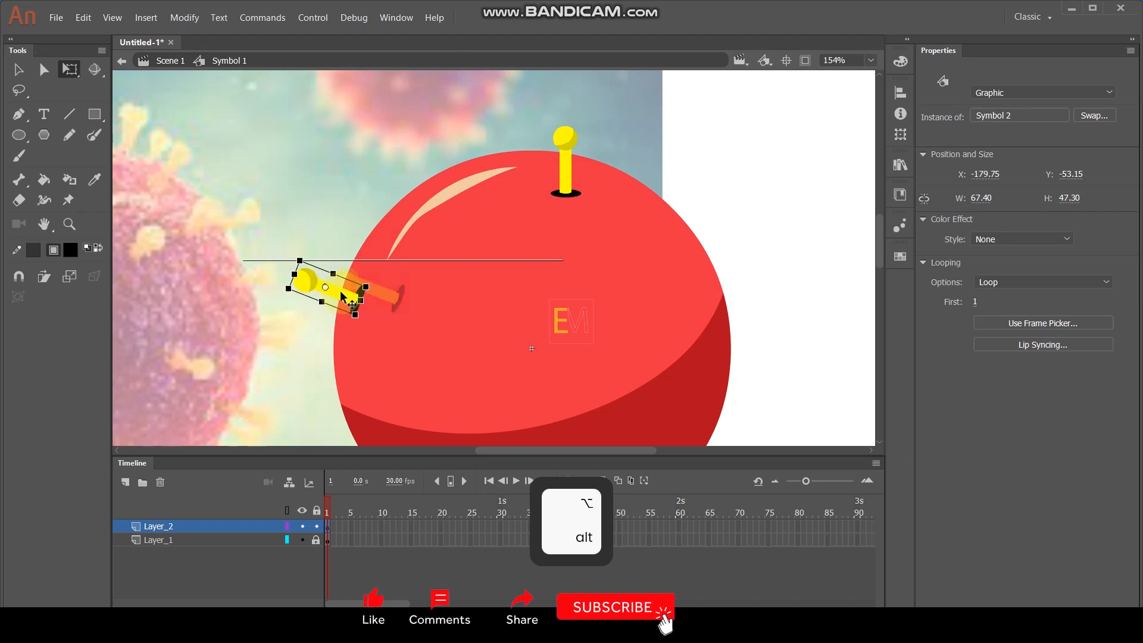
Place another spike copy on the sphere's lower-left edge, rotated to point downward
left_click_drag(352, 297, 511, 386)
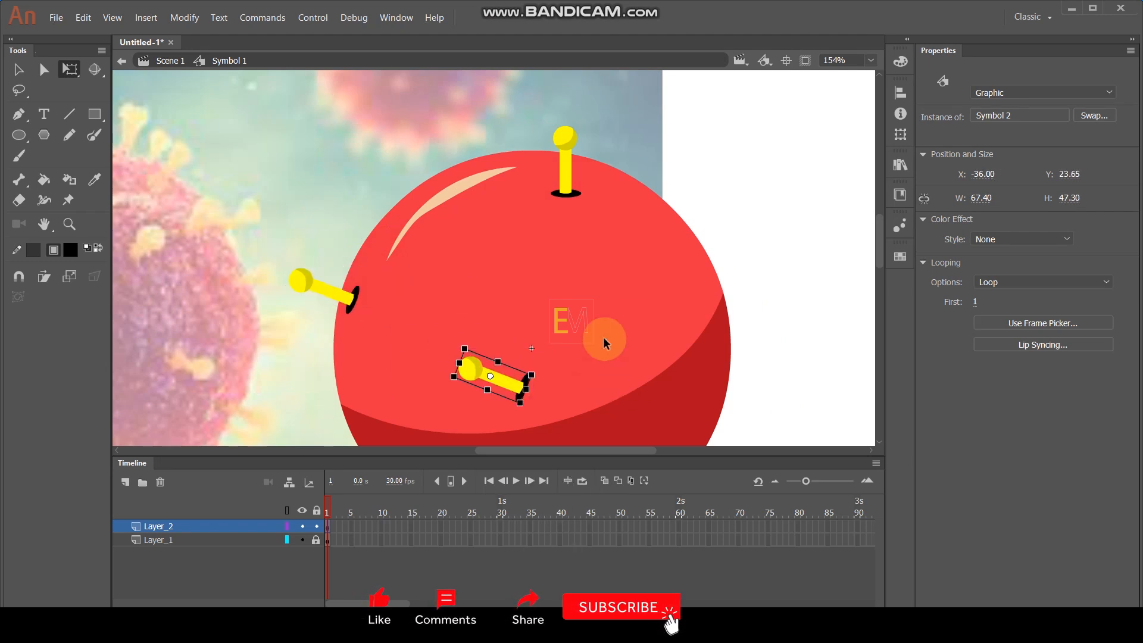
key("space")
left_click_drag(603, 337, 599, 227)
left_click_drag(445, 280, 495, 342)
left_click_drag(484, 283, 405, 420)
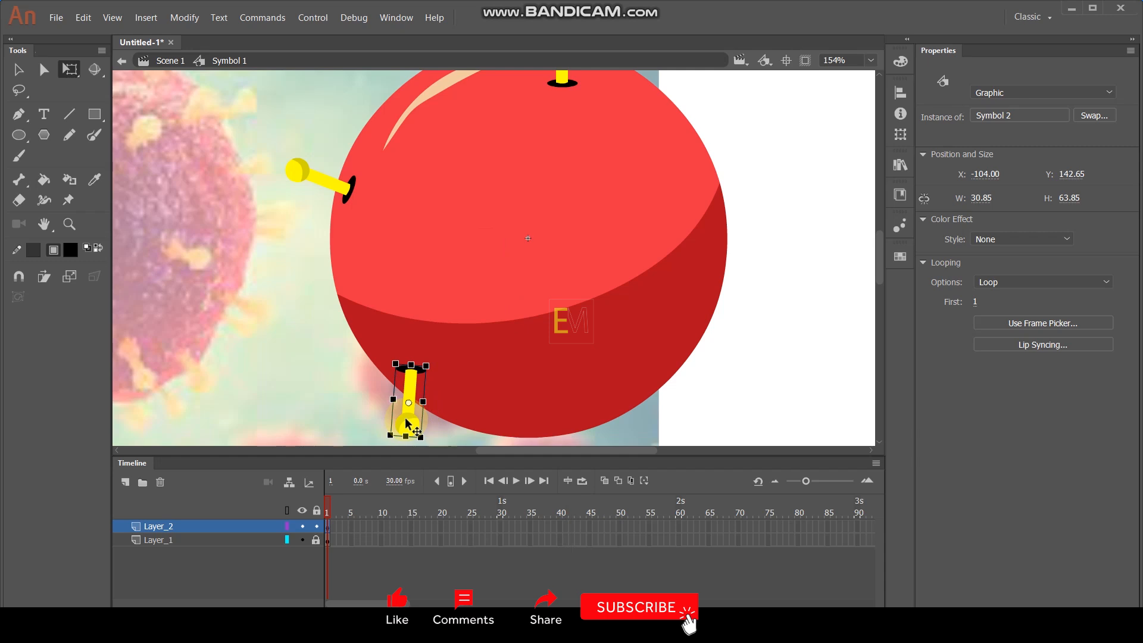
Add rotated spike copies on the sphere's lower-right edge, right face, centre, left edge and lower centre
left_click_drag(408, 424, 359, 296)
left_click(492, 215)
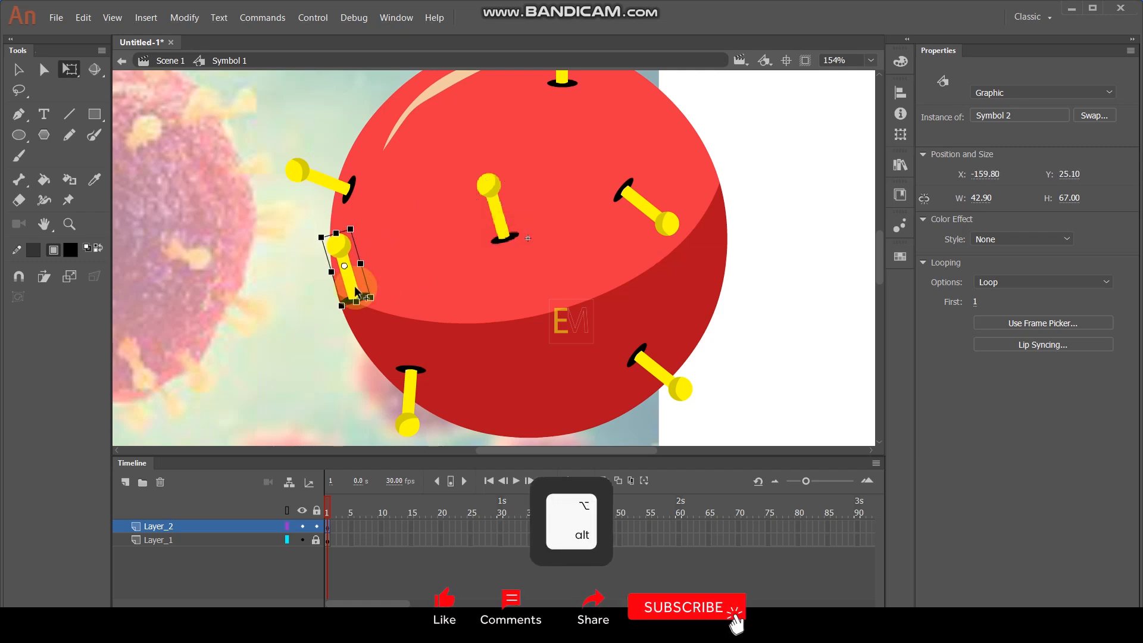
left_click(370, 244)
left_click_drag(370, 241, 512, 315)
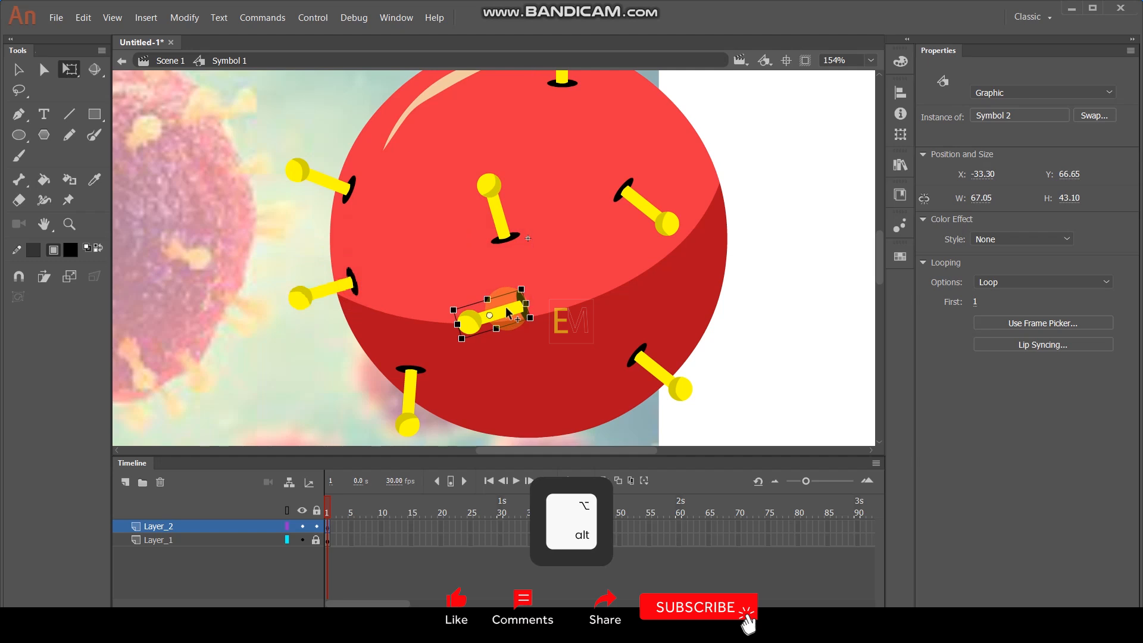
left_click_drag(452, 344, 489, 370)
Add rotated spike copies on the sphere's upper-right face, along its right edge and on its top-left edge beside the highlight
left_click_drag(489, 310, 655, 143)
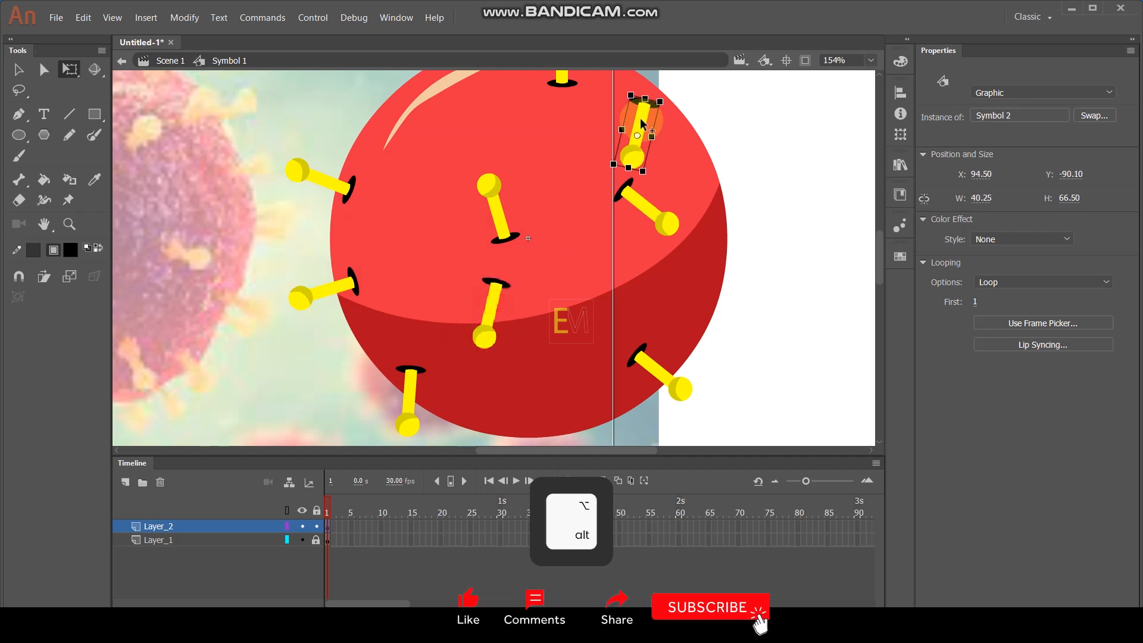
left_click_drag(664, 182, 715, 113)
left_click_drag(655, 143, 412, 176)
key("space")
scroll(494, 155, "down", 3)
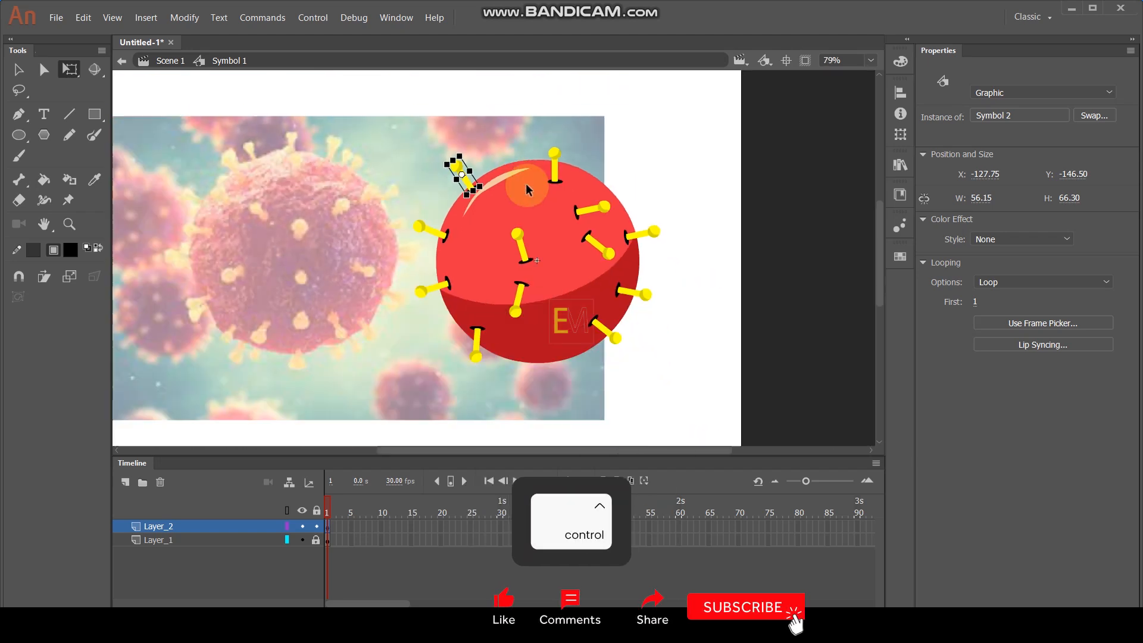
Move the central spike up beside the highlight and spread rotated copies across the middle of the sphere
scroll(538, 293, "up", 2)
left_click(538, 288)
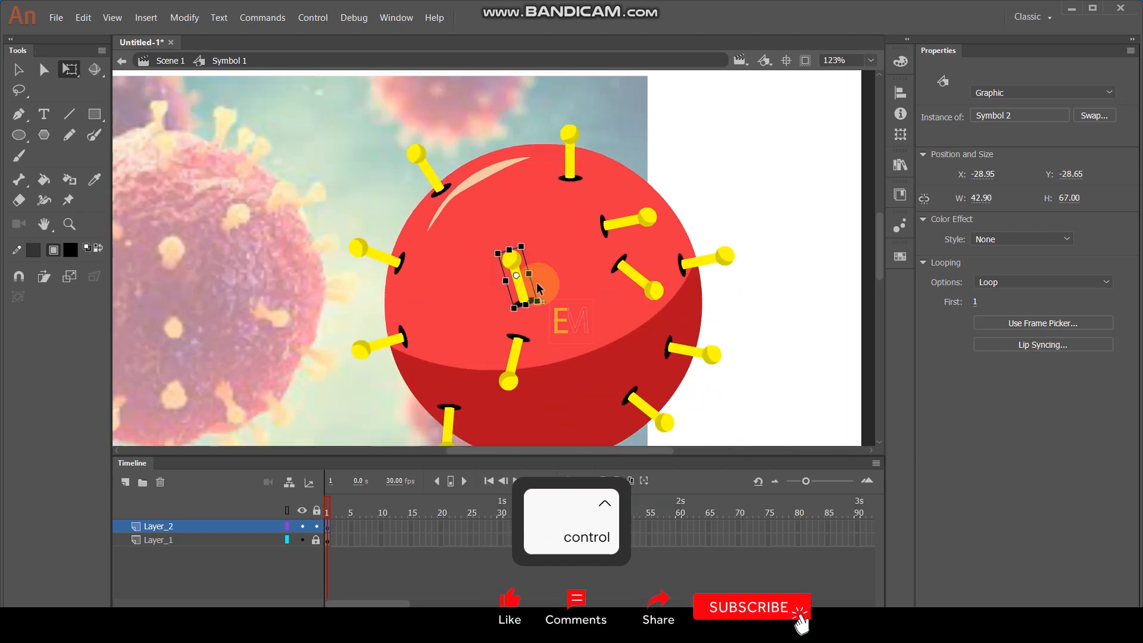
left_click_drag(520, 289, 582, 371)
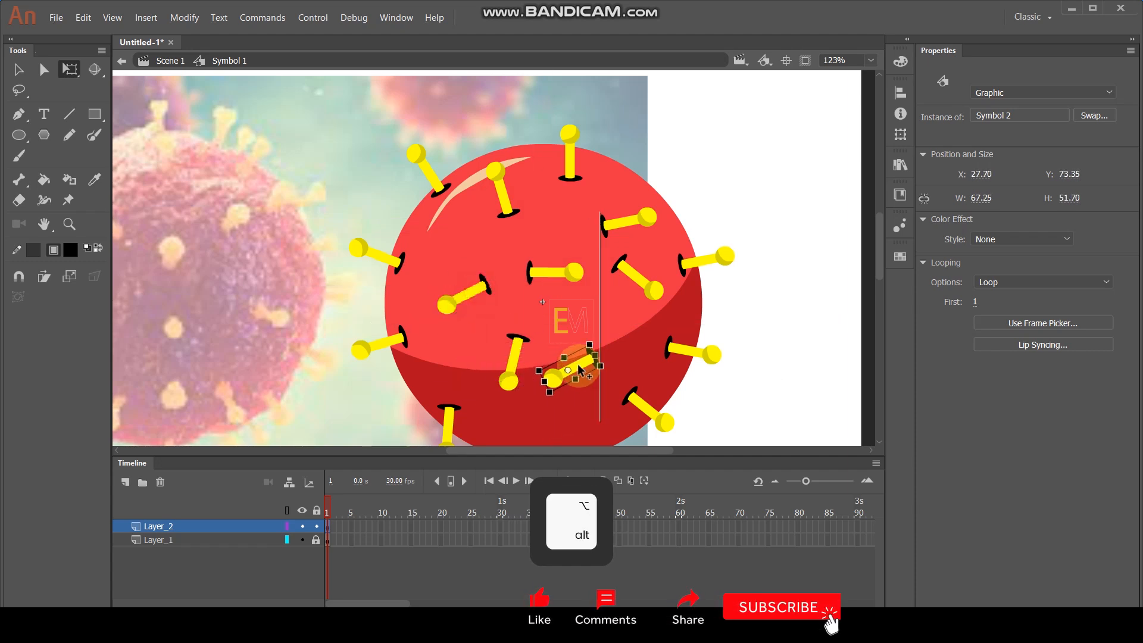
Rotate the newest spike copy to point downward and place it on the sphere's bottom edge
left_click_drag(545, 406, 571, 458)
scroll(593, 274, "down", 2)
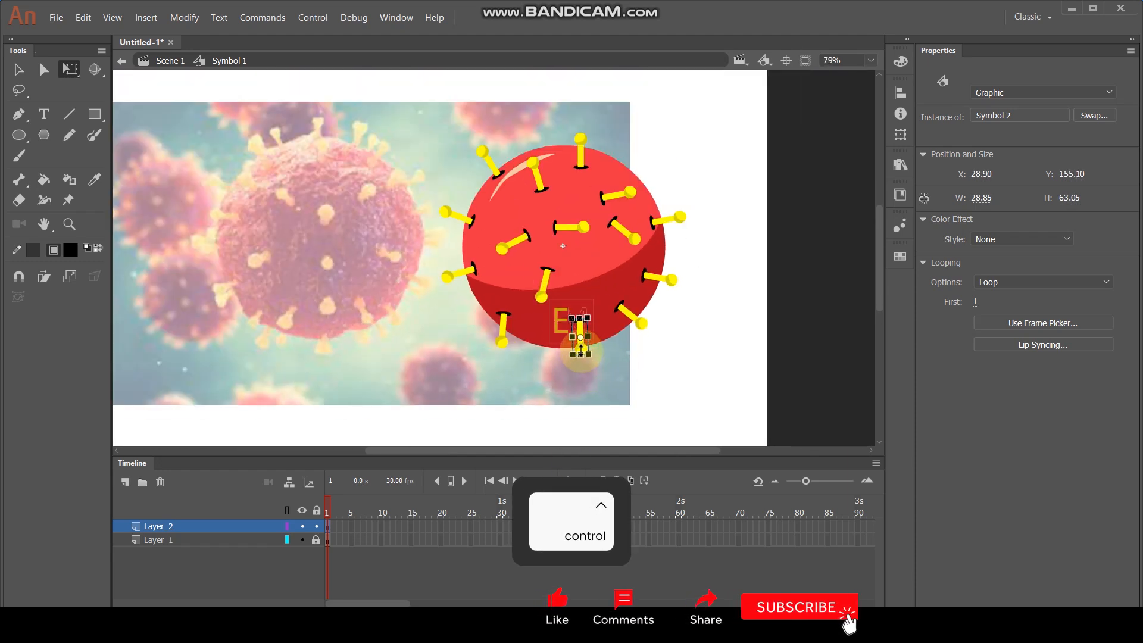
scroll(584, 341, "up", 2)
left_click_drag(584, 344, 571, 367)
scroll(590, 357, "down", 2)
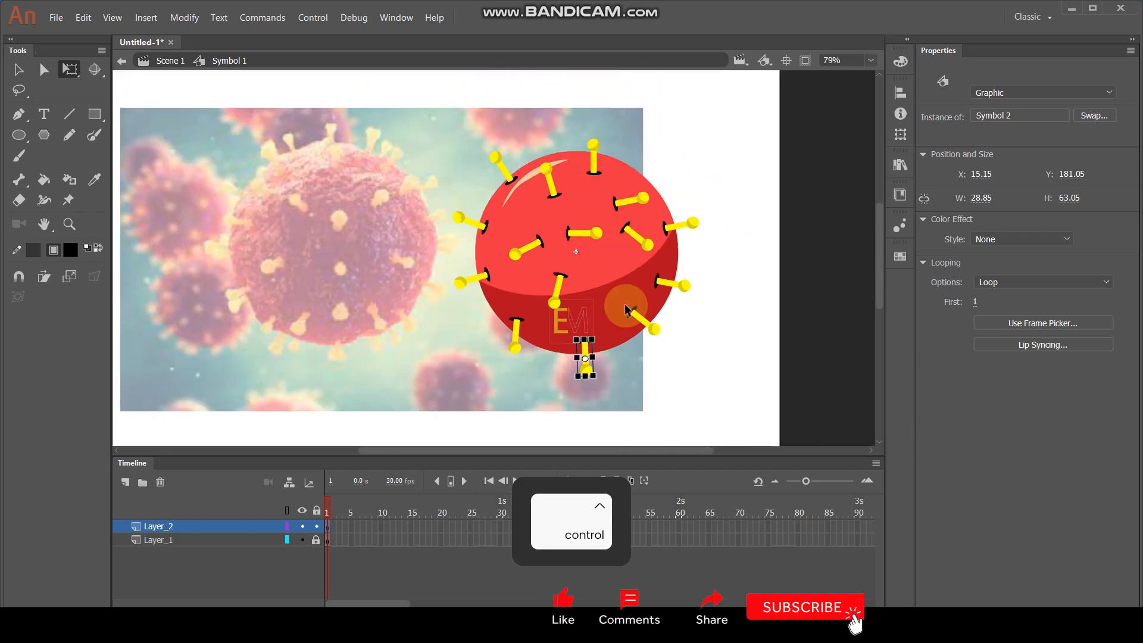
scroll(631, 233, "up", 2)
scroll(631, 233, "down", 2)
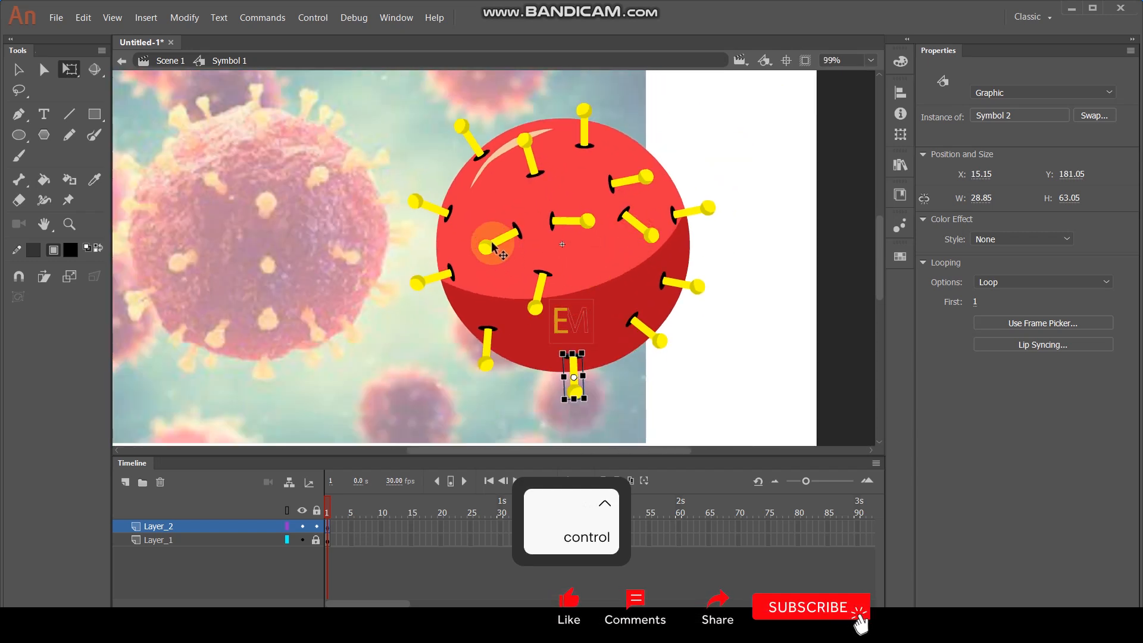
Extend both layers of the sphere symbol to frame 15 and play back the animation of all spikes
left_click_drag(414, 526, 417, 538)
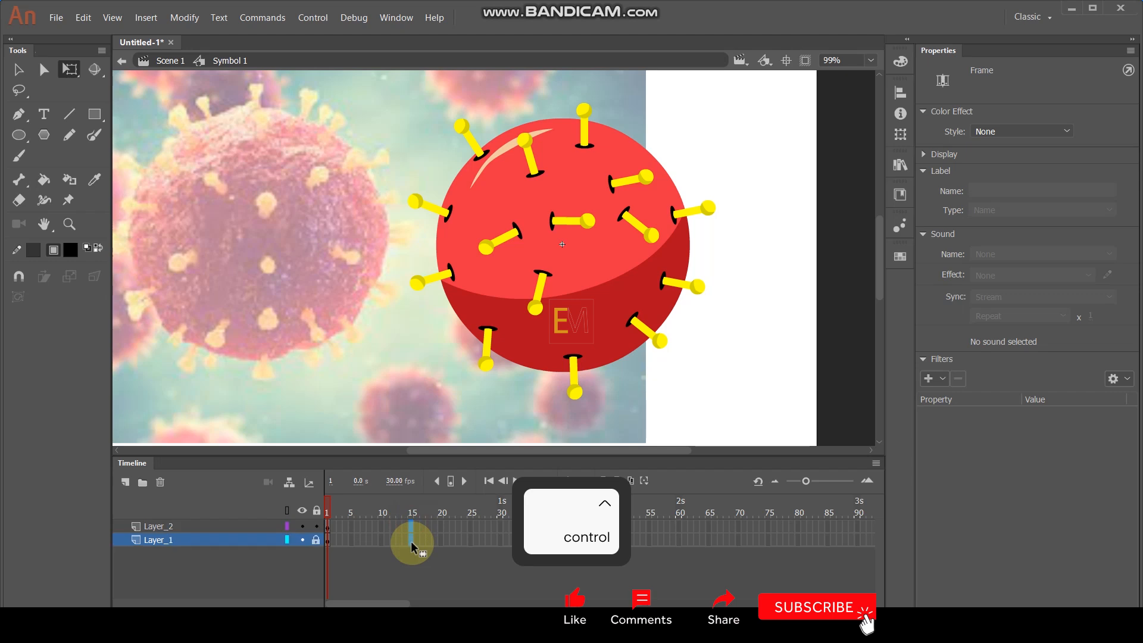
key("F5")
key("Return")
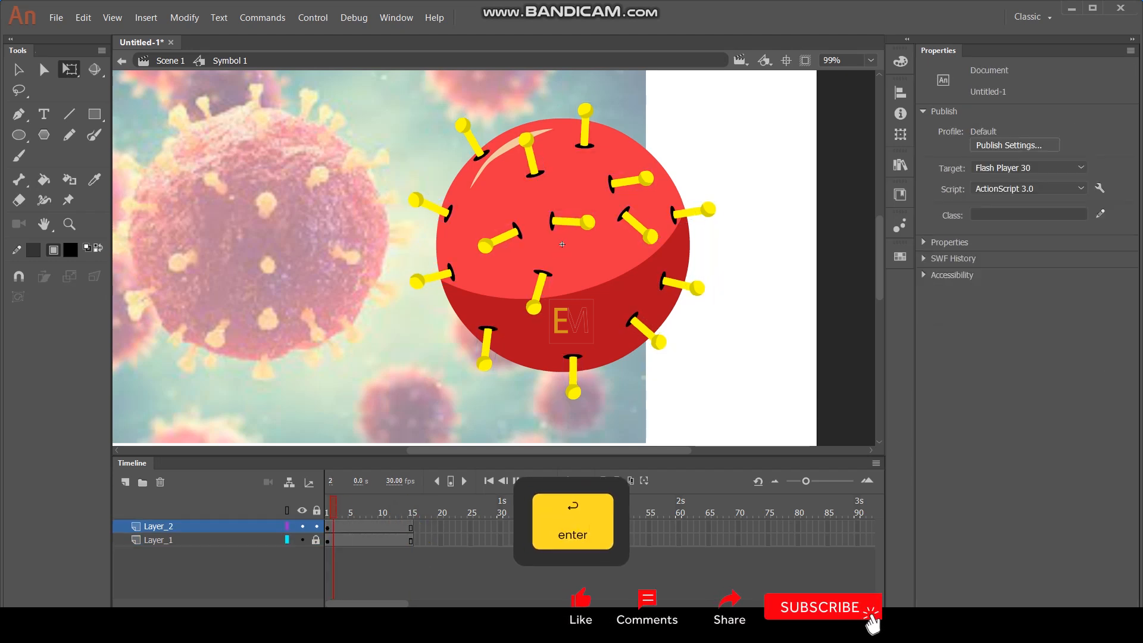
key("Return")
key("Return")
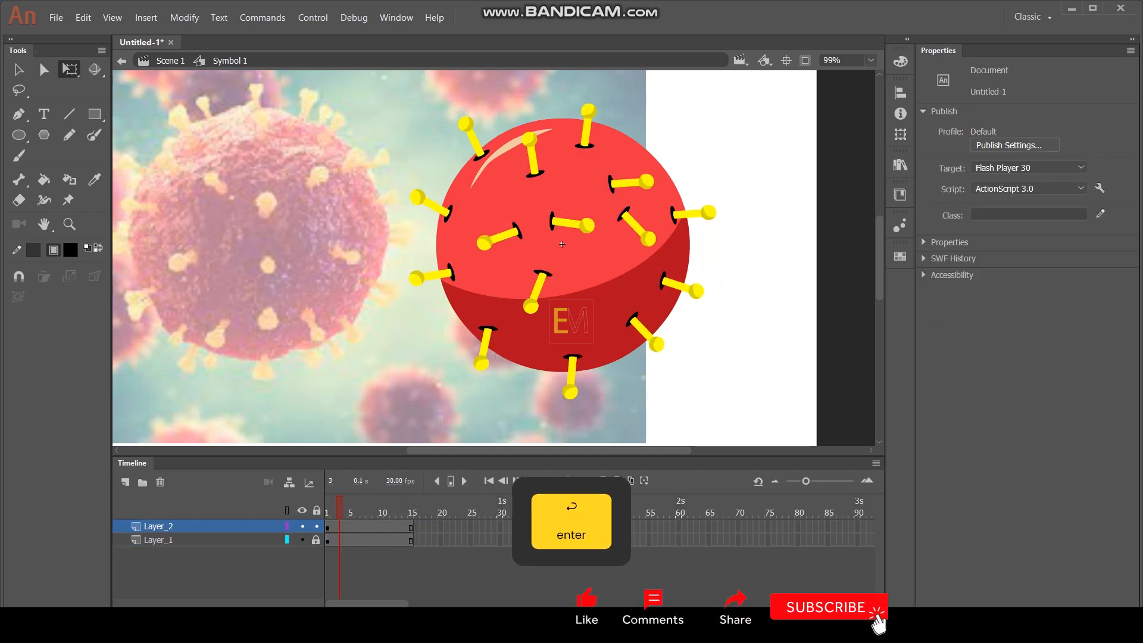
key("Return")
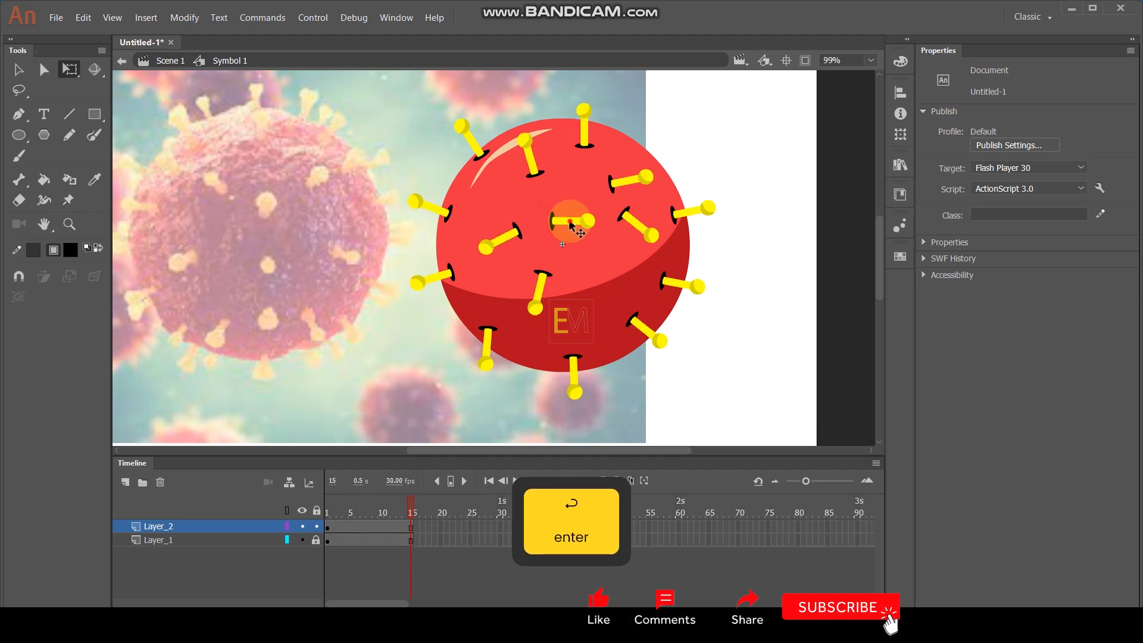
Set the first loop frame of the upper-right spike to 2, the spike beside the highlight to 3 and the top-left spike to 4
left_click(571, 225)
left_click_drag(977, 311, 636, 170)
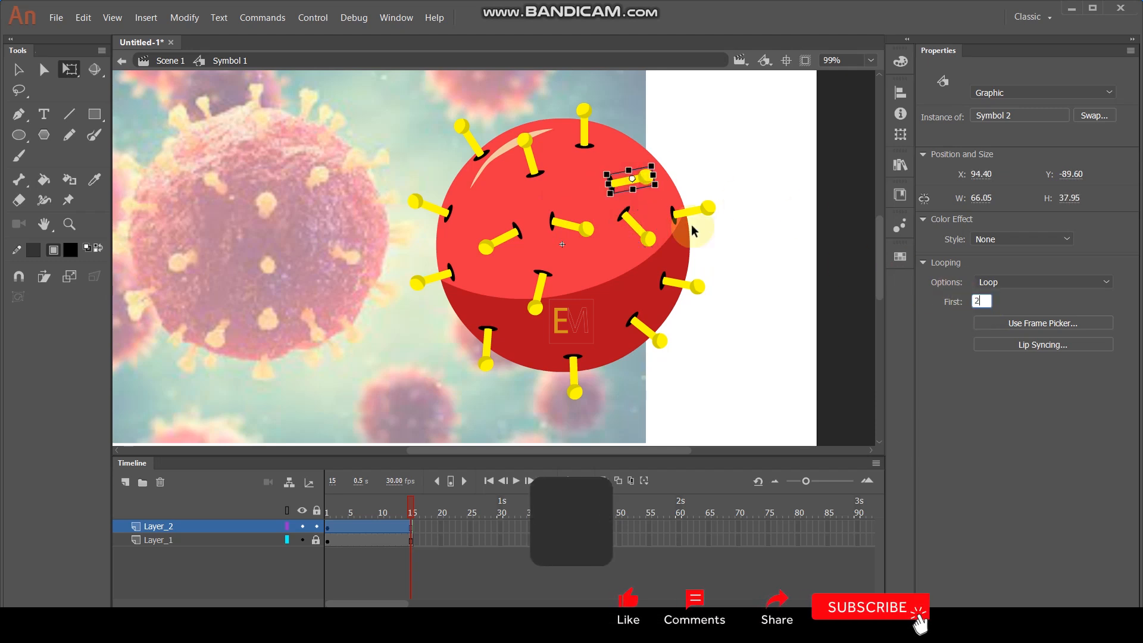
left_click(583, 122)
left_click(524, 160)
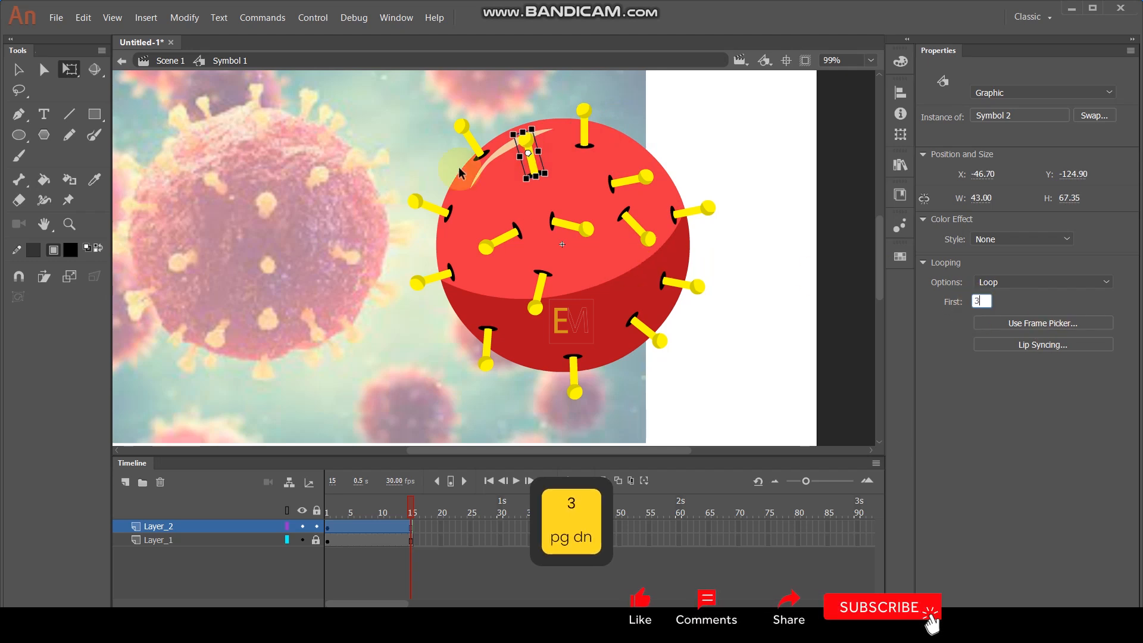
left_click(477, 146)
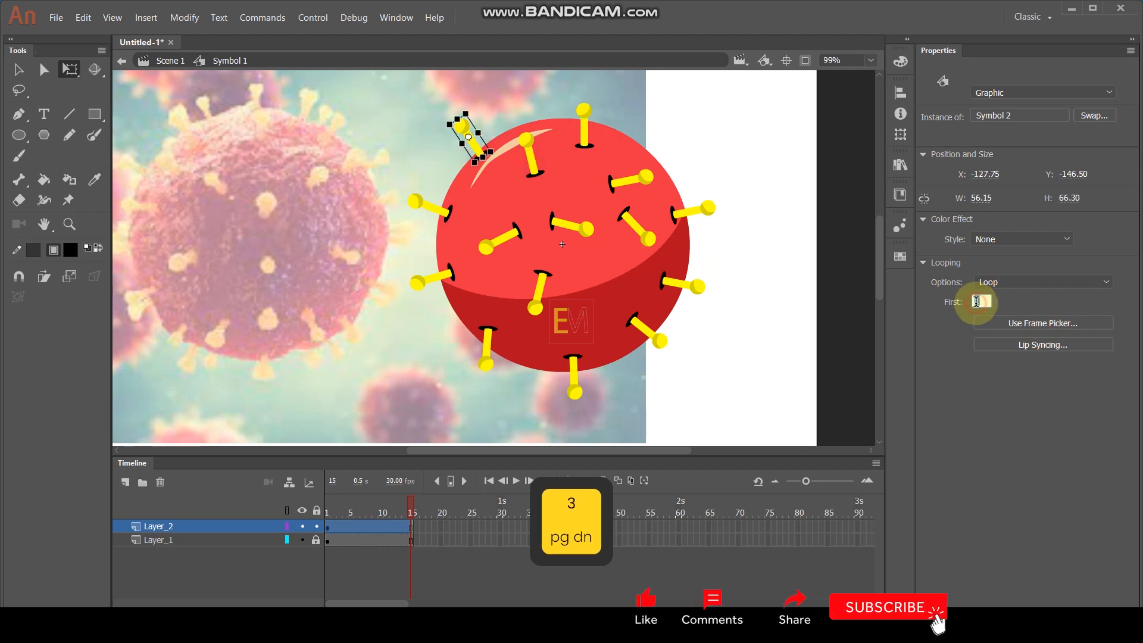
Set the first loop frame to 6 for the upper spike on the sphere's left edge and 7 for the lower one
left_click(426, 208)
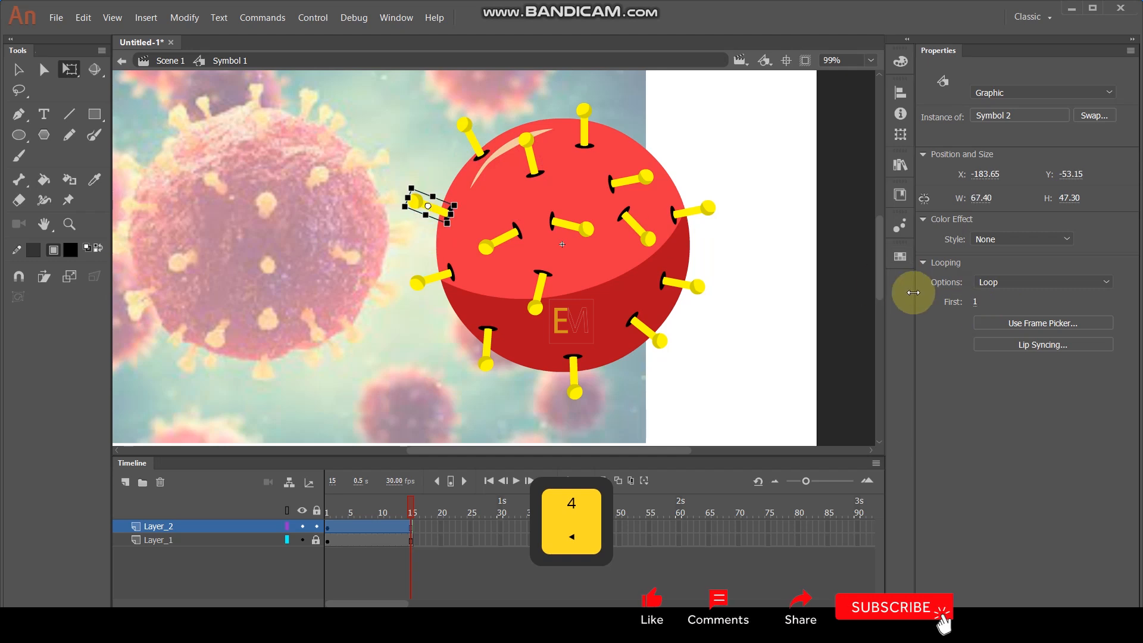
type("6")
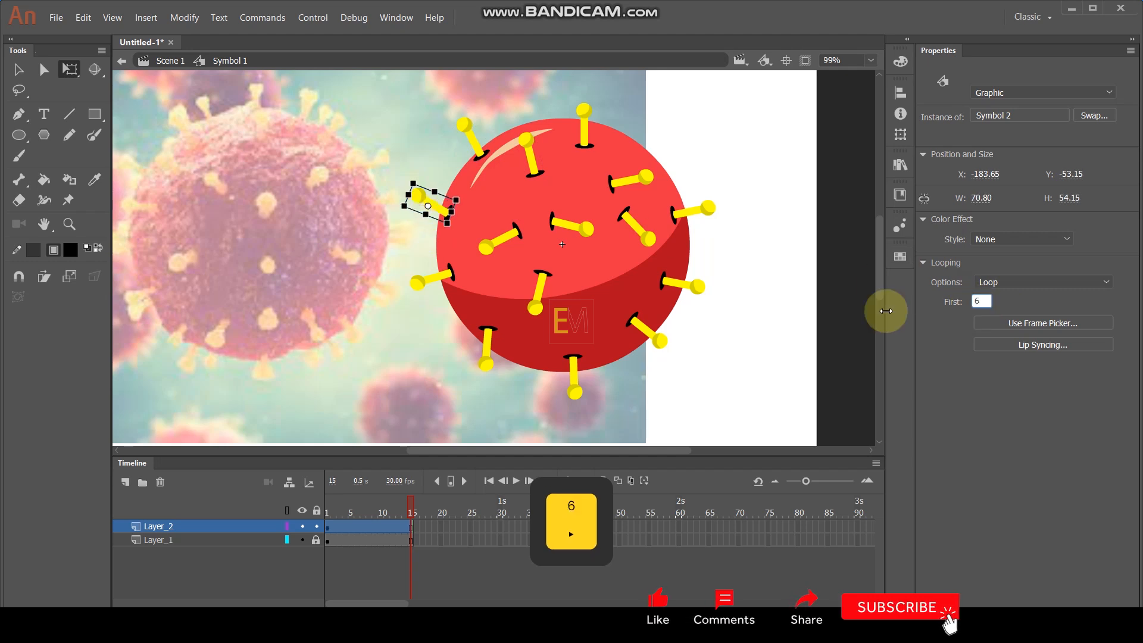
left_click(420, 283)
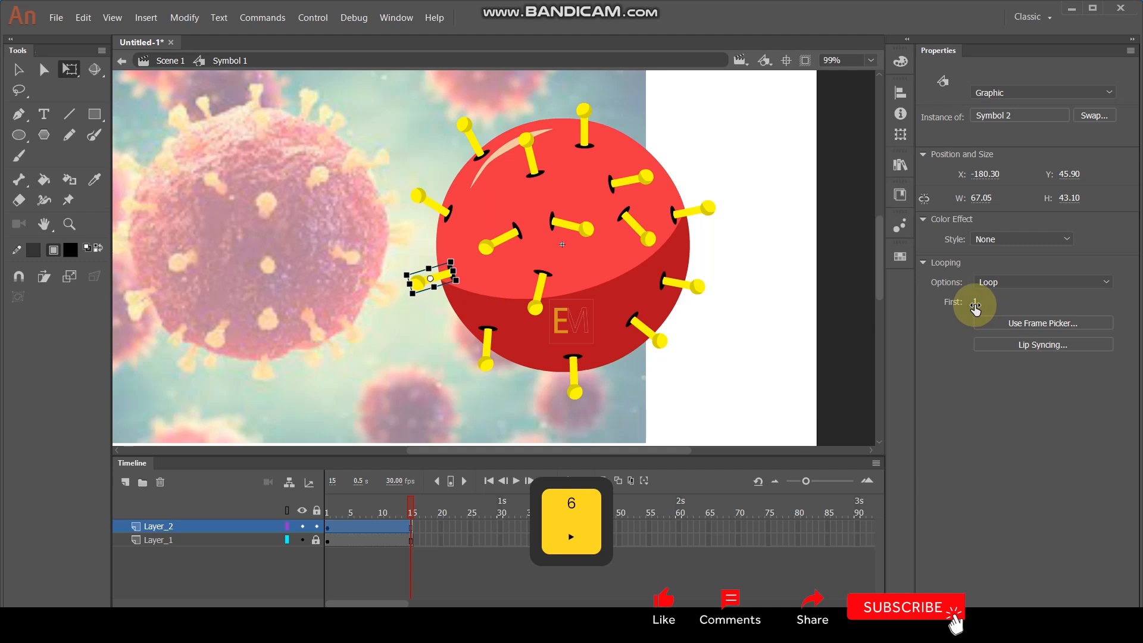
type("7")
Set the first loop frame to 8 for the spike on the lower right edge and 9 for the bottom-right spike
left_click(684, 285)
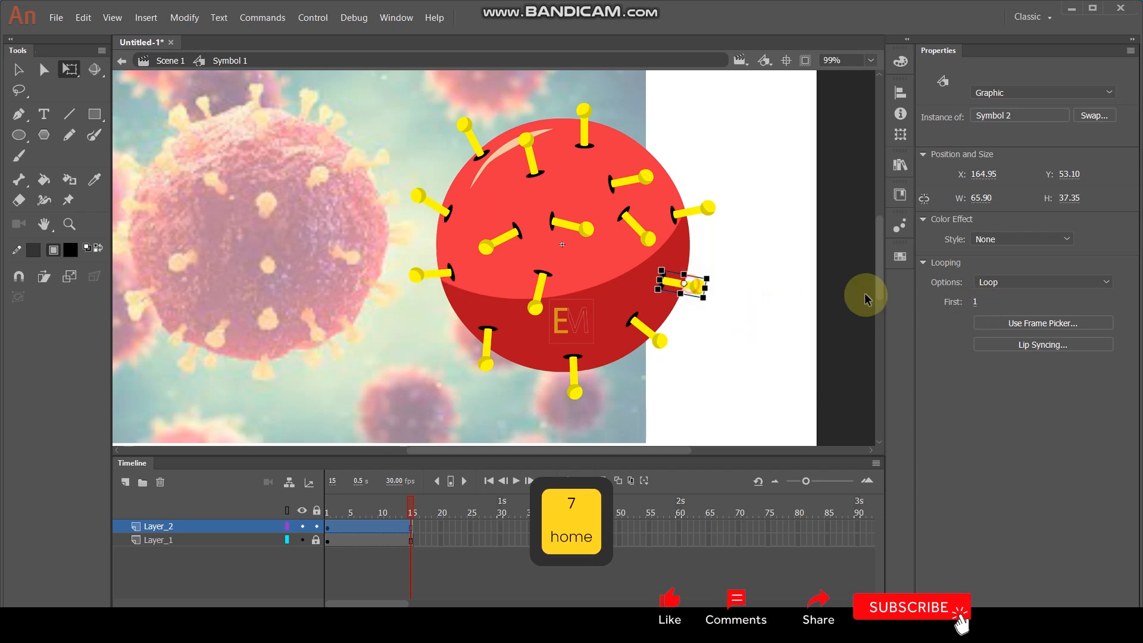
type("8")
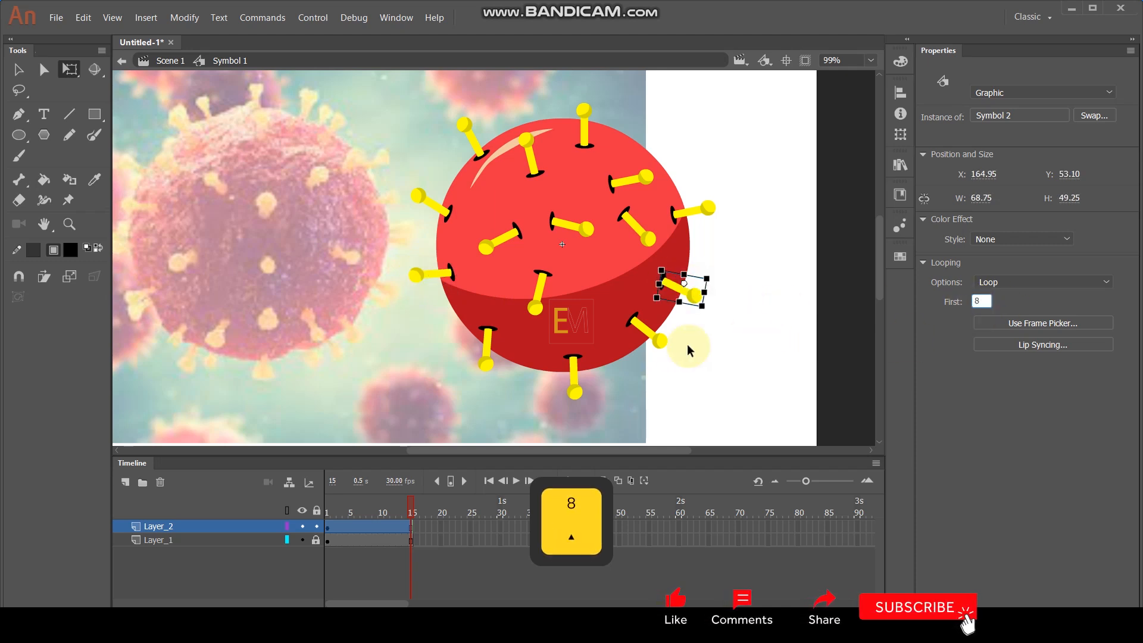
left_click(658, 341)
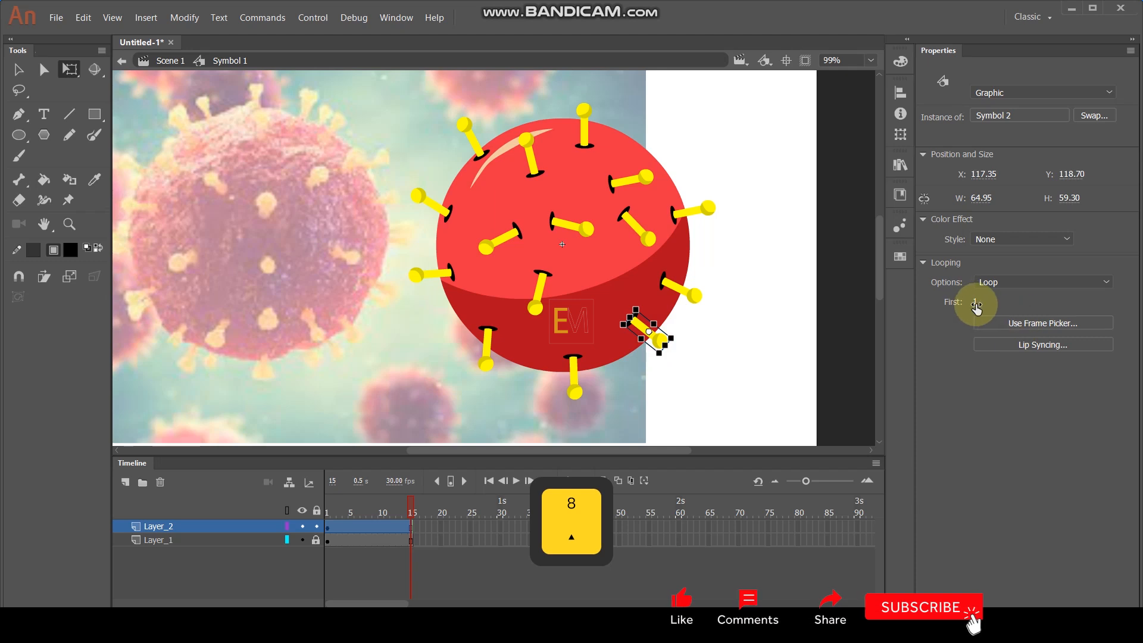
type("9")
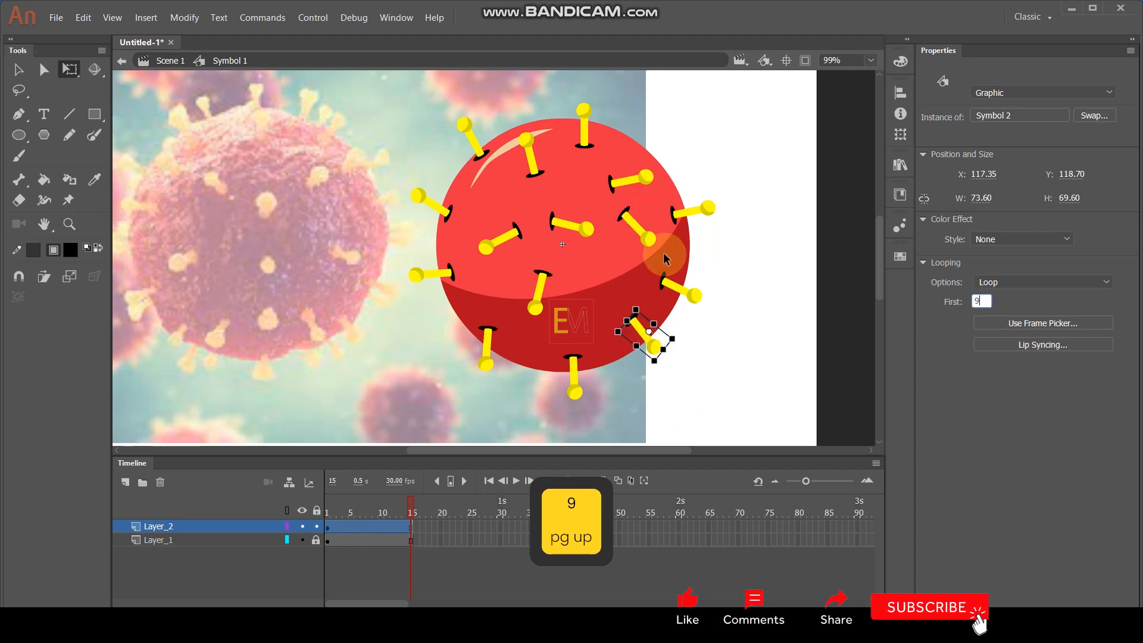
double_click(658, 348)
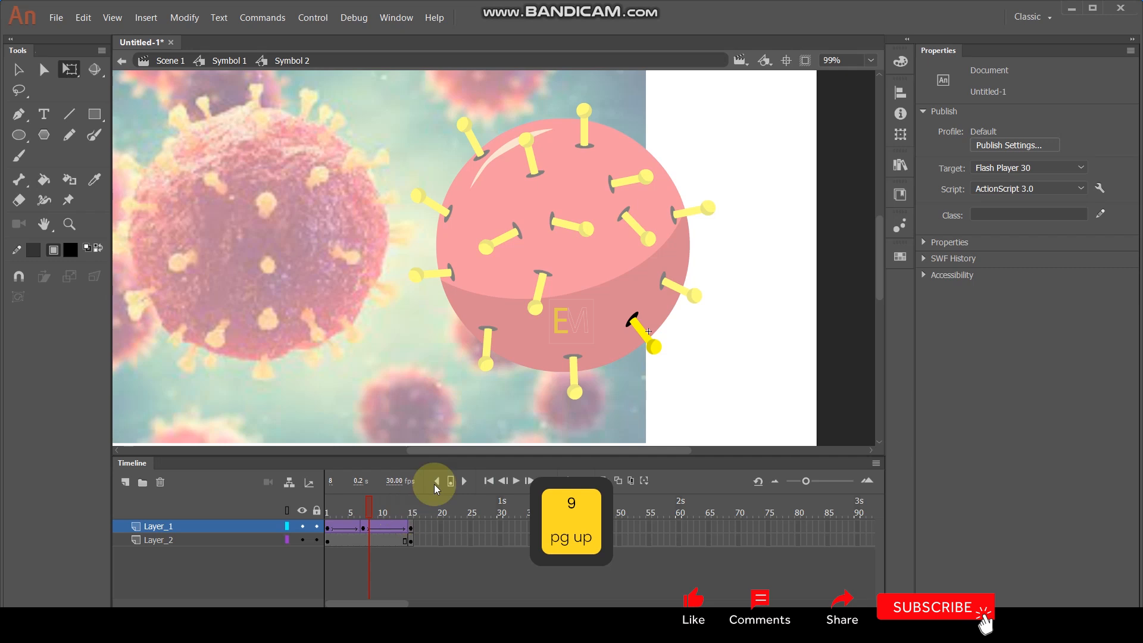
double_click(752, 253)
Offset the bottom spike's first loop frame, set the lower-left spike's to 13, and play back the staggered animation
left_click(573, 375)
left_click(976, 302)
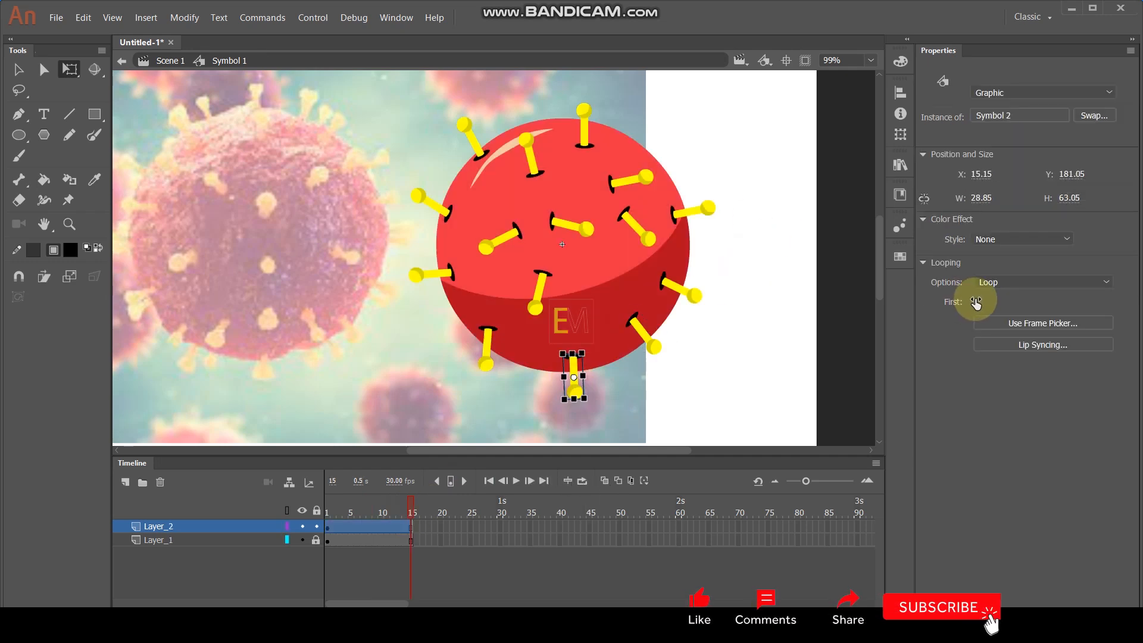
left_click(486, 350)
left_click(977, 302)
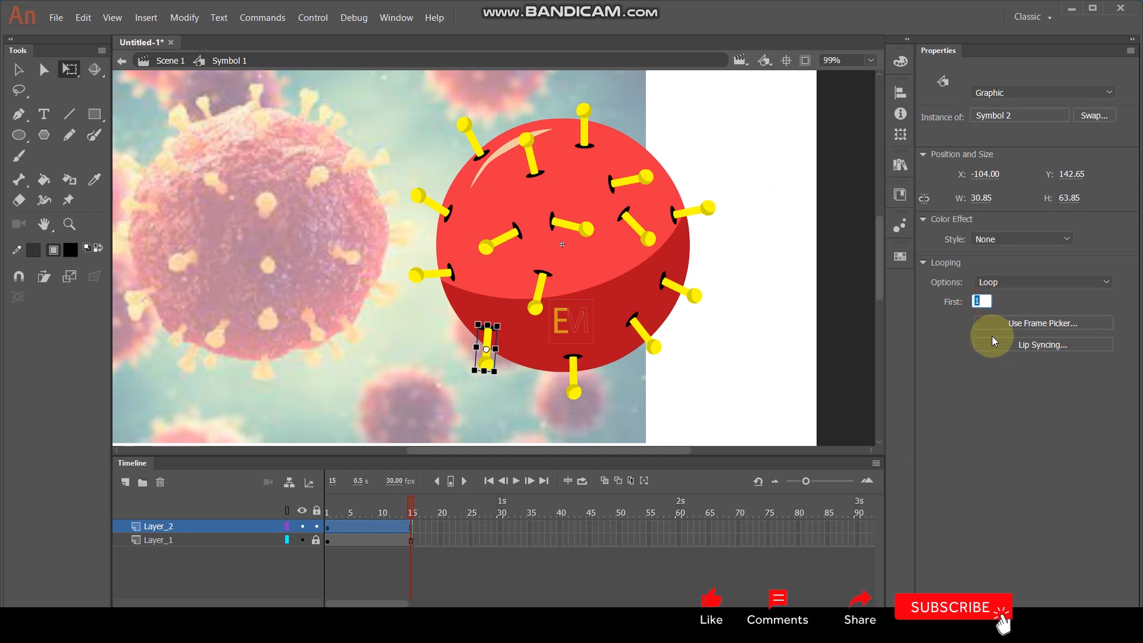
type("13")
key("Return")
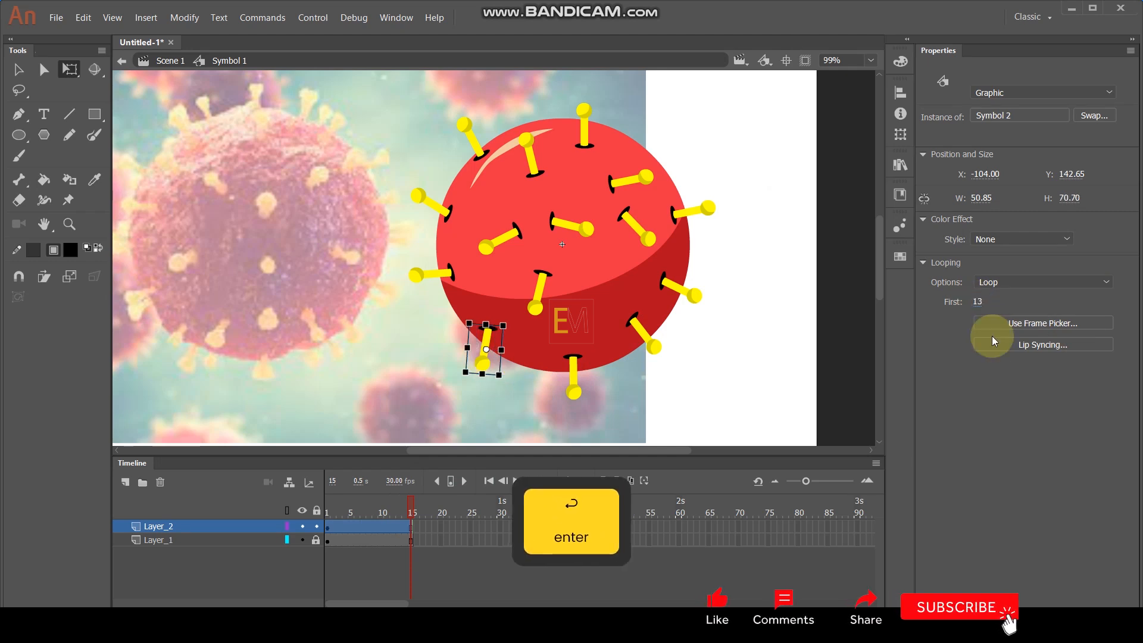
key("Return")
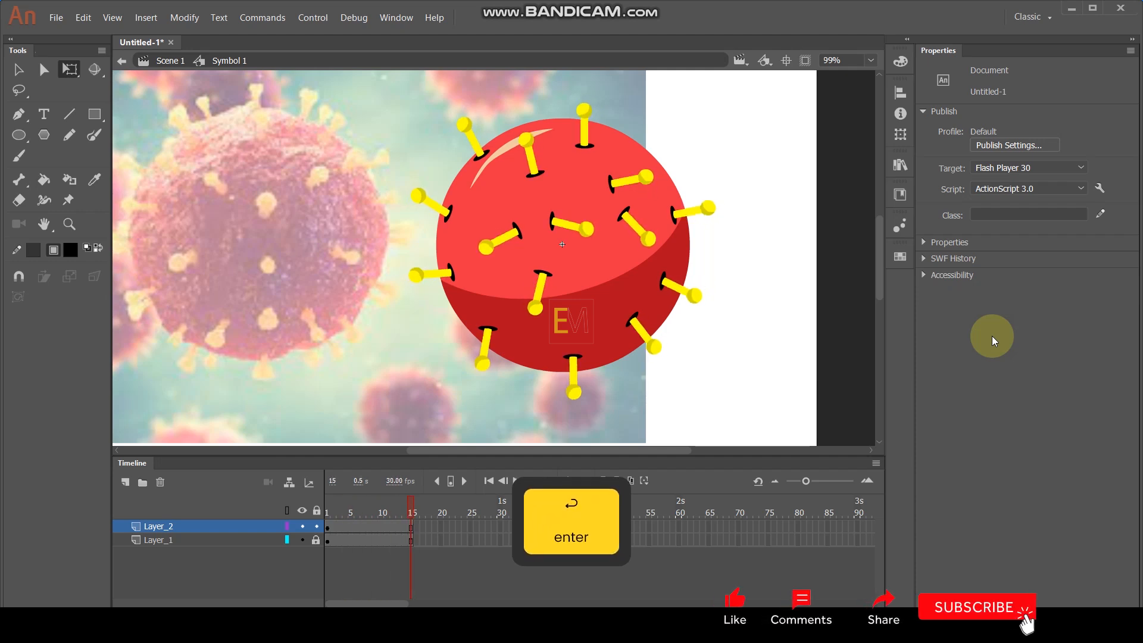
Delete the reference image layer from the main scene and move the virus onto the stage's right edge
double_click(700, 157)
scroll(700, 155, "down", 5)
left_click(214, 540)
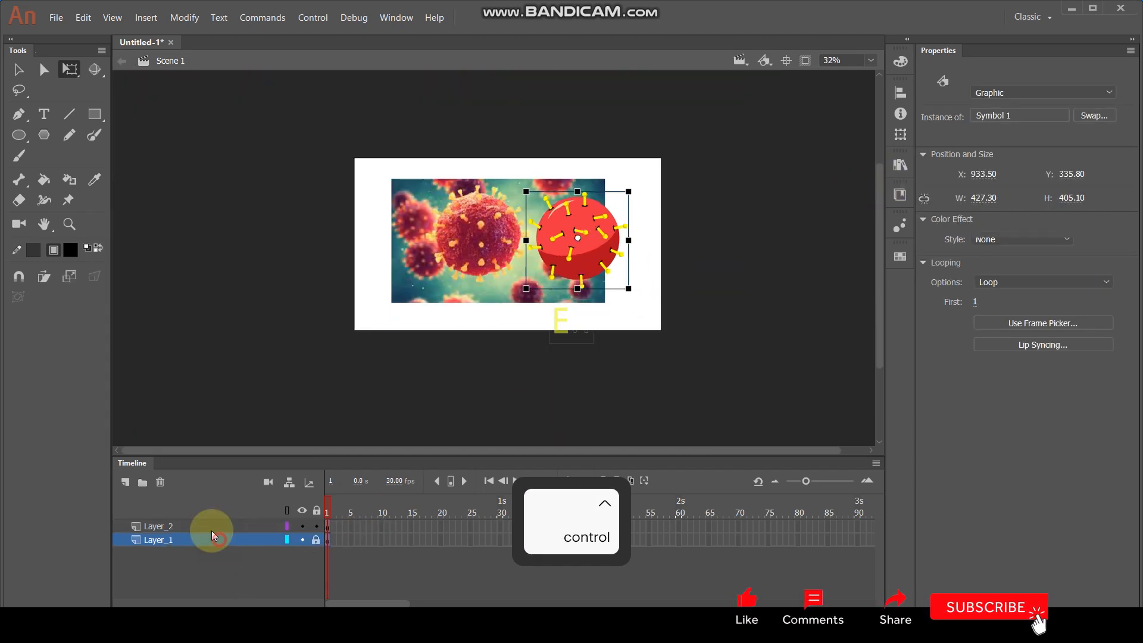
left_click(160, 482)
scroll(665, 234, "up", 2)
left_click_drag(652, 241, 786, 225)
scroll(554, 173, "down", 2)
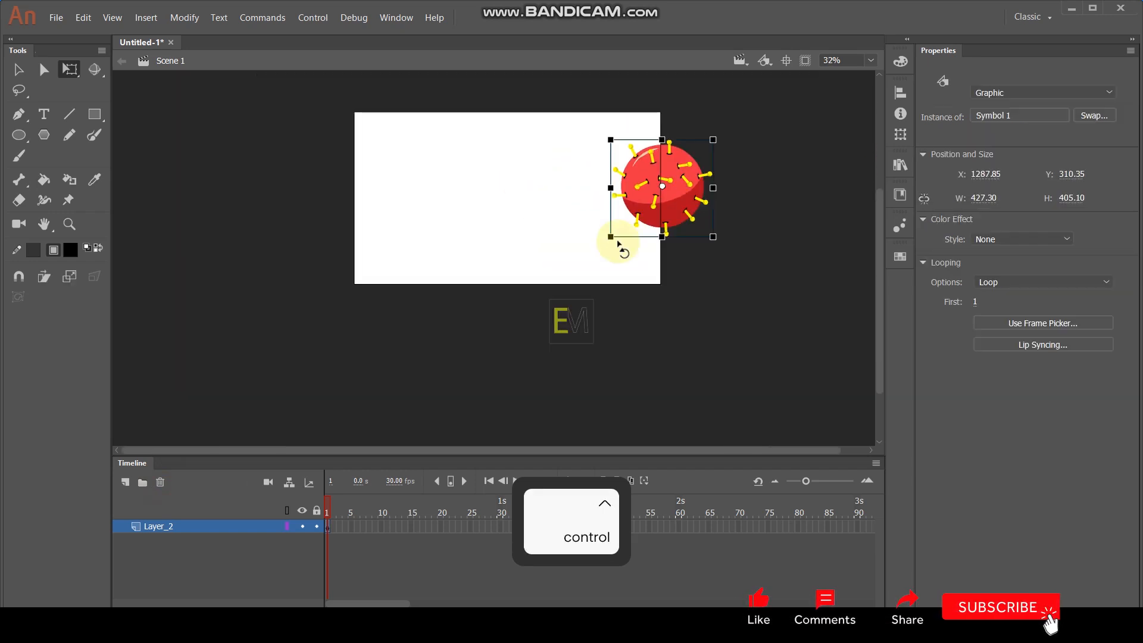
Add a new layer above the virus layer and turn it into a guide layer
left_click(125, 484)
scroll(426, 220, "down", 1)
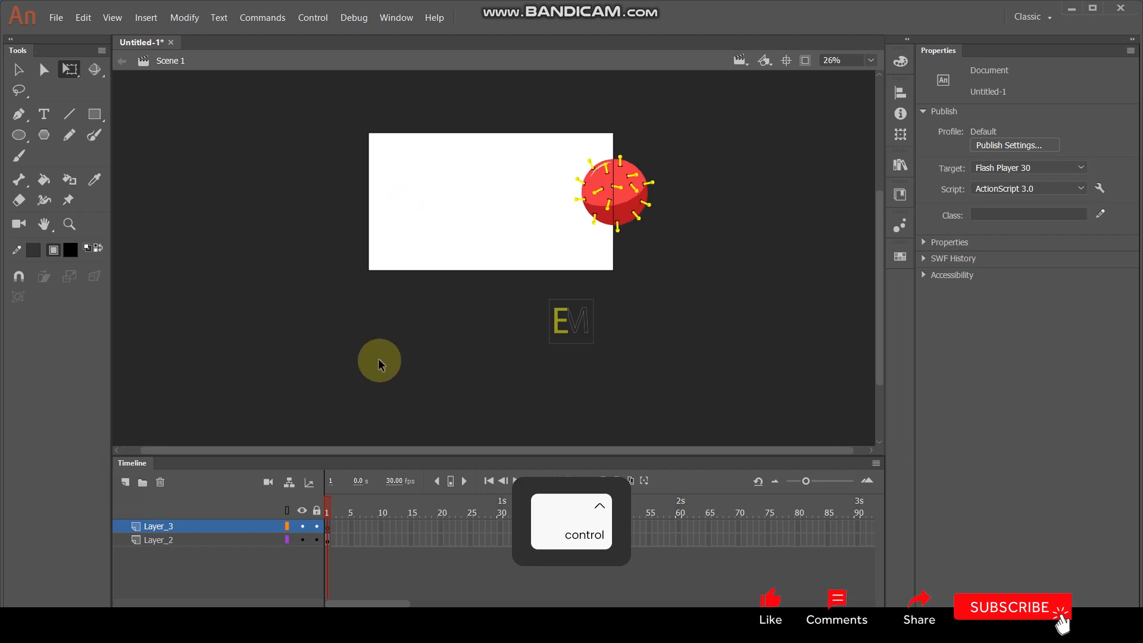
right_click(201, 528)
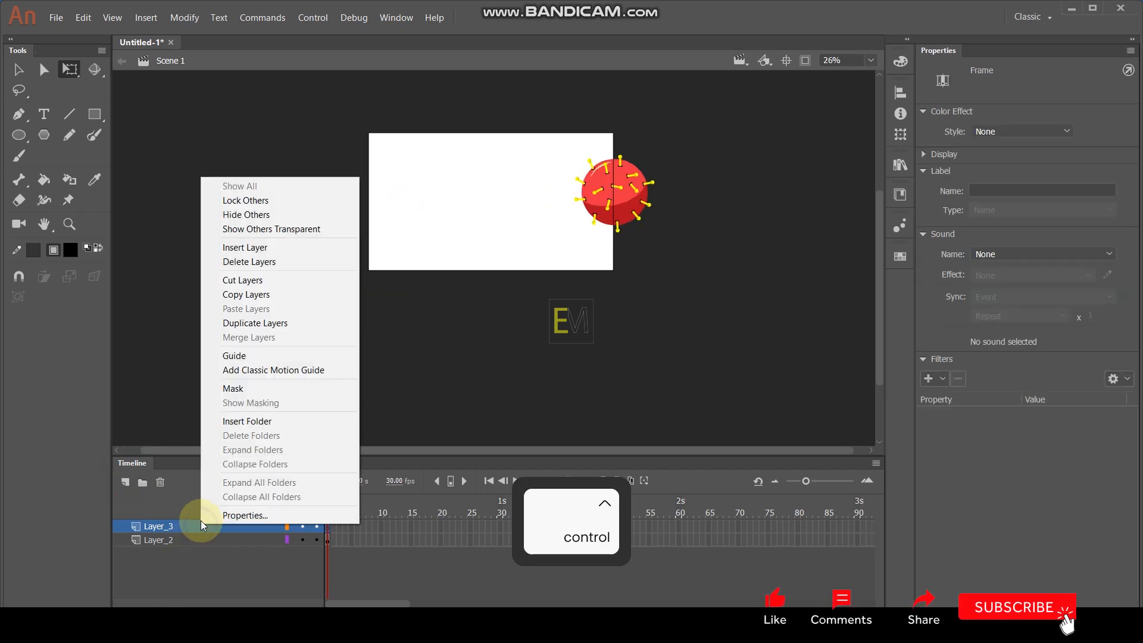
left_click(237, 360)
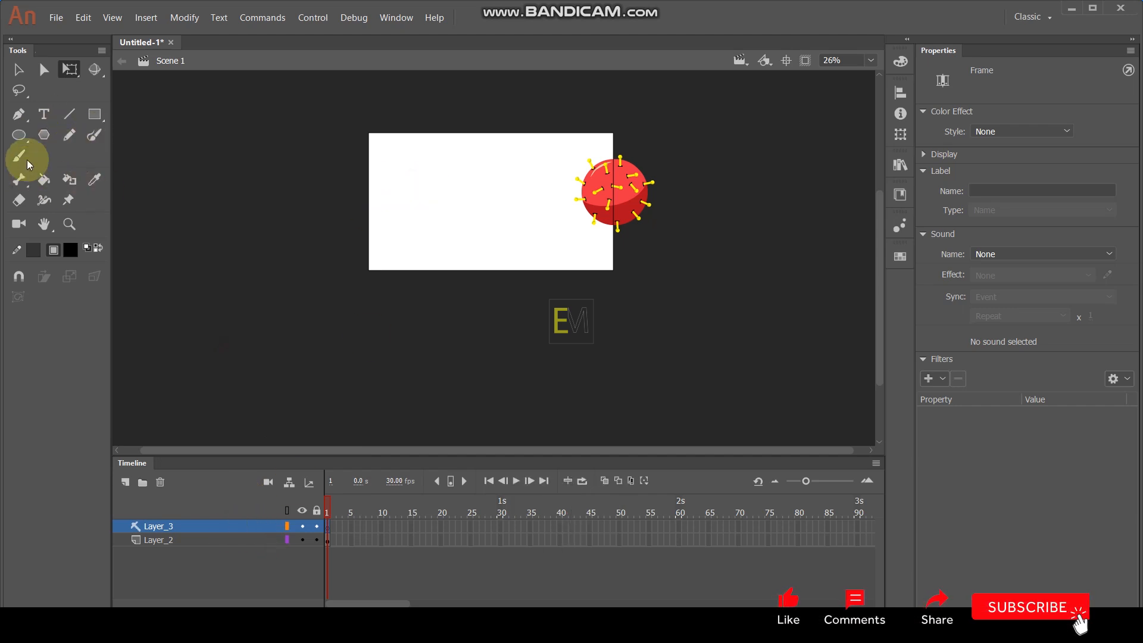
Paint a winding S-shaped path with the Paint Brush from beyond the stage's lower-right edge to beyond its upper-left corner
left_click(94, 135)
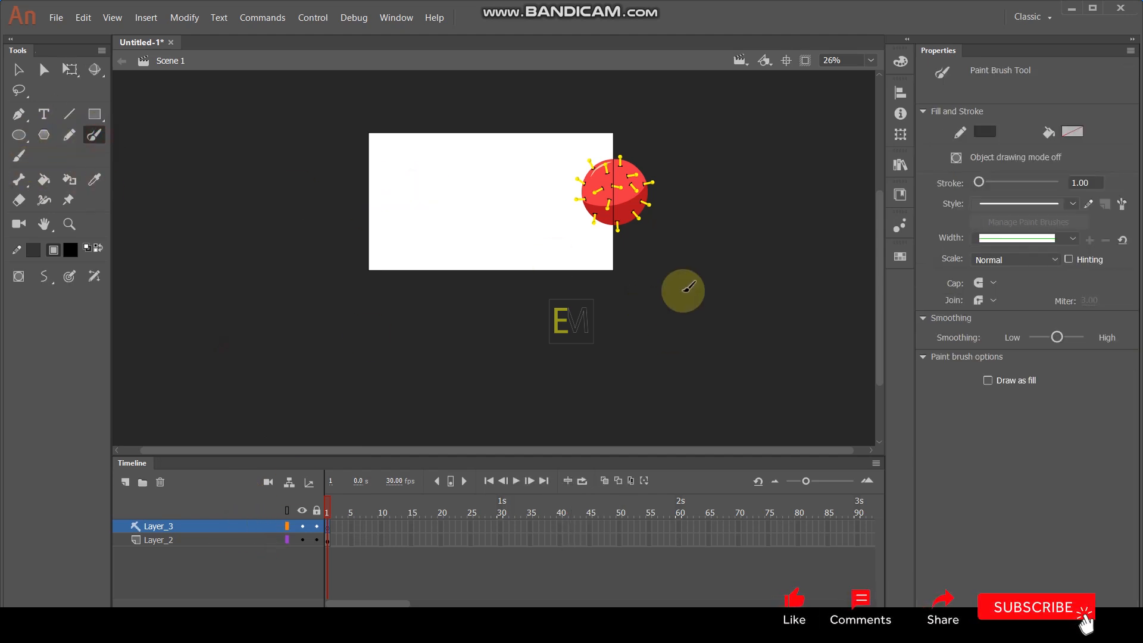
mouse_move(682, 279)
left_mouse_down()
mouse_move(624, 237)
mouse_move(586, 230)
mouse_move(438, 244)
left_mouse_up()
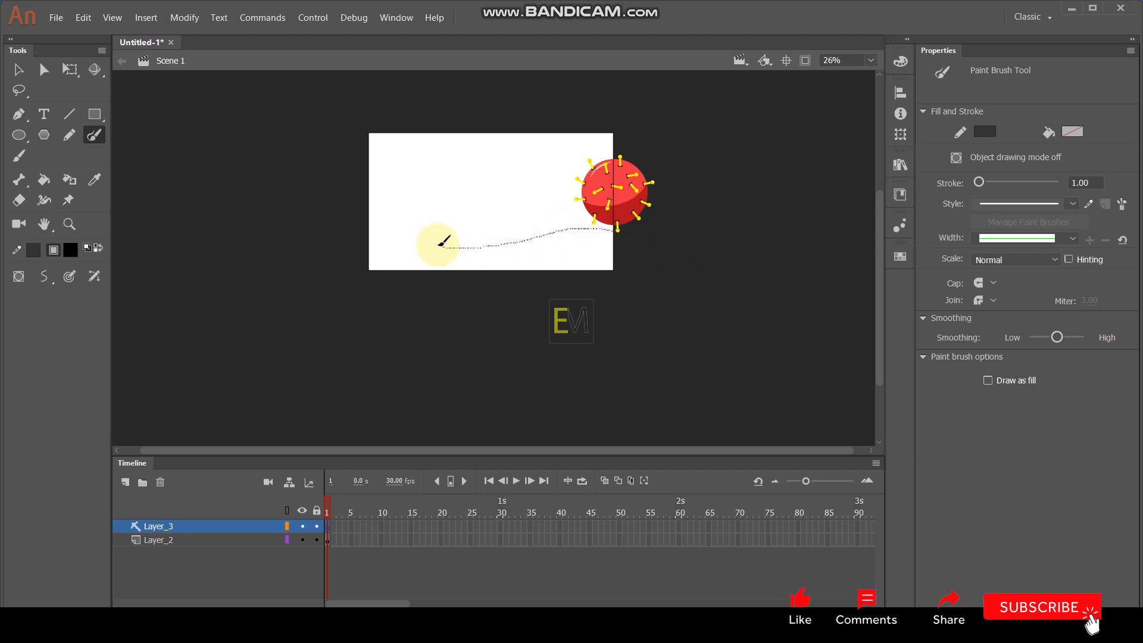
mouse_move(433, 189)
left_mouse_down()
mouse_move(502, 179)
mouse_move(502, 147)
mouse_move(395, 168)
mouse_move(359, 160)
mouse_move(311, 119)
left_mouse_up()
left_click(18, 69)
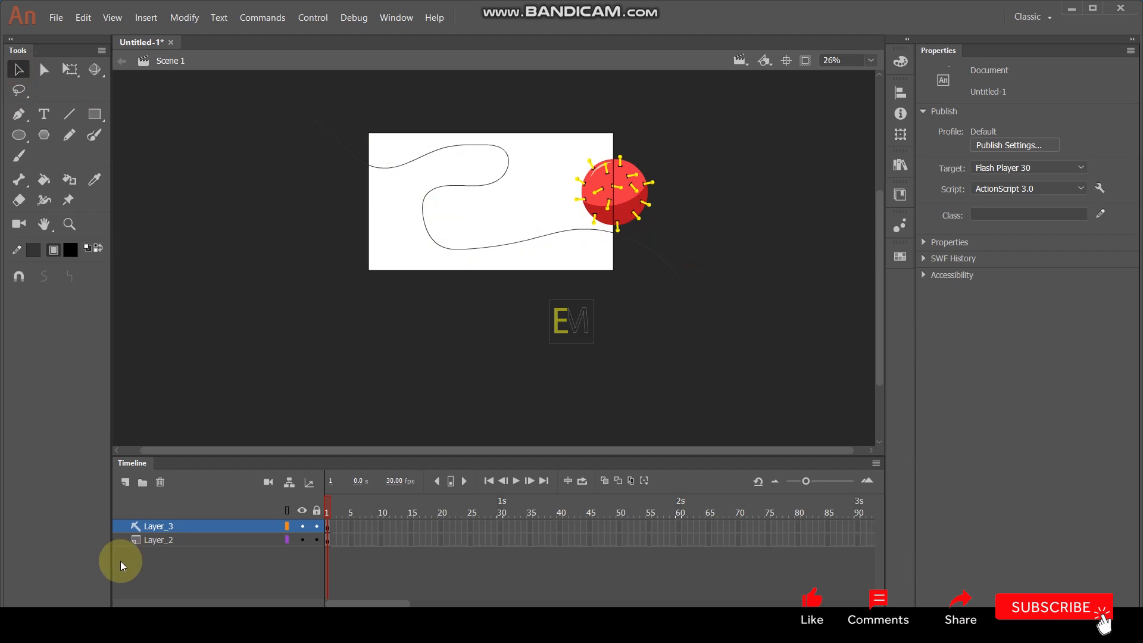
Attach the virus layer to the guide layer and snap the virus's centre to the path's lower-right end
left_click(136, 541)
mouse_move(137, 541)
left_mouse_down()
mouse_move(145, 532)
mouse_move(133, 543)
left_mouse_up()
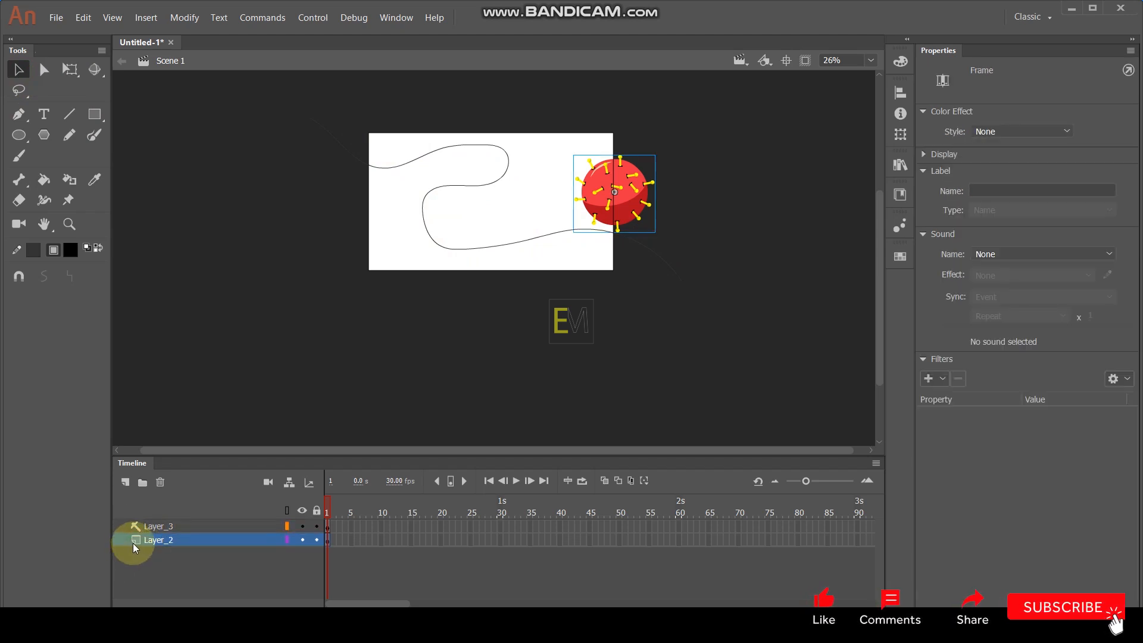
left_click(138, 529)
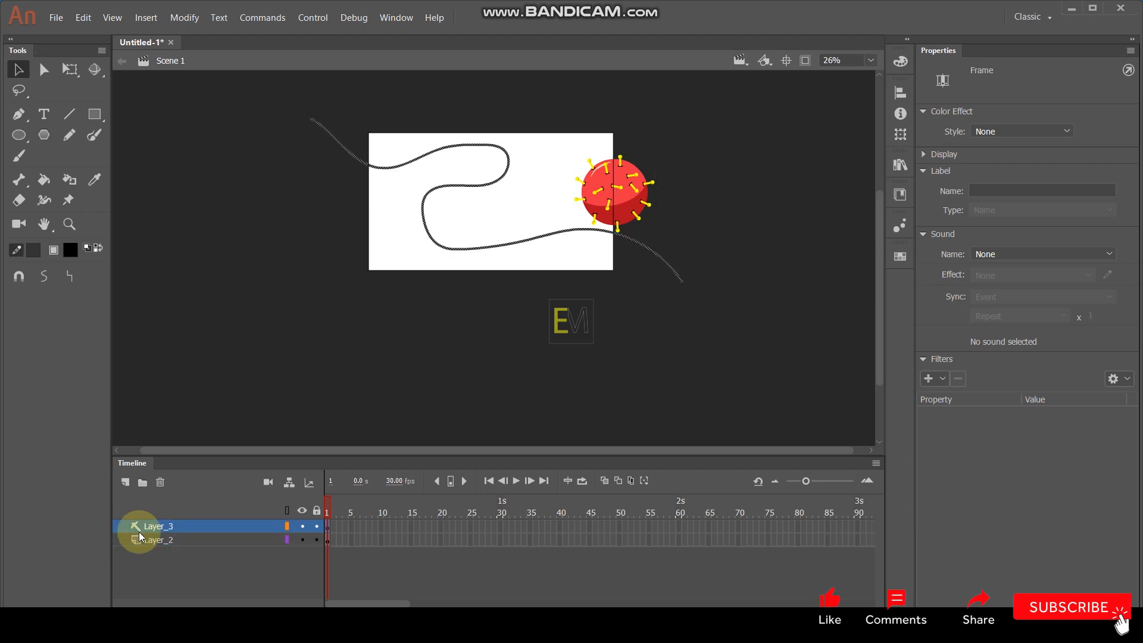
mouse_move(133, 538)
left_mouse_down()
mouse_move(141, 532)
mouse_move(120, 548)
left_mouse_up()
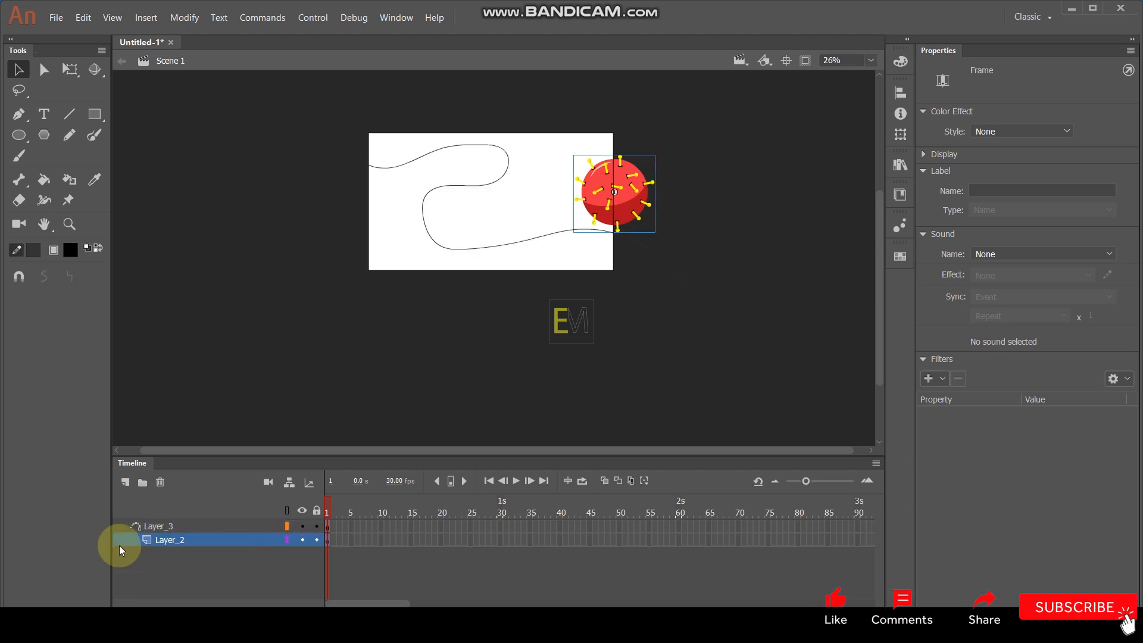
left_click(645, 245)
left_click_drag(627, 186, 695, 286)
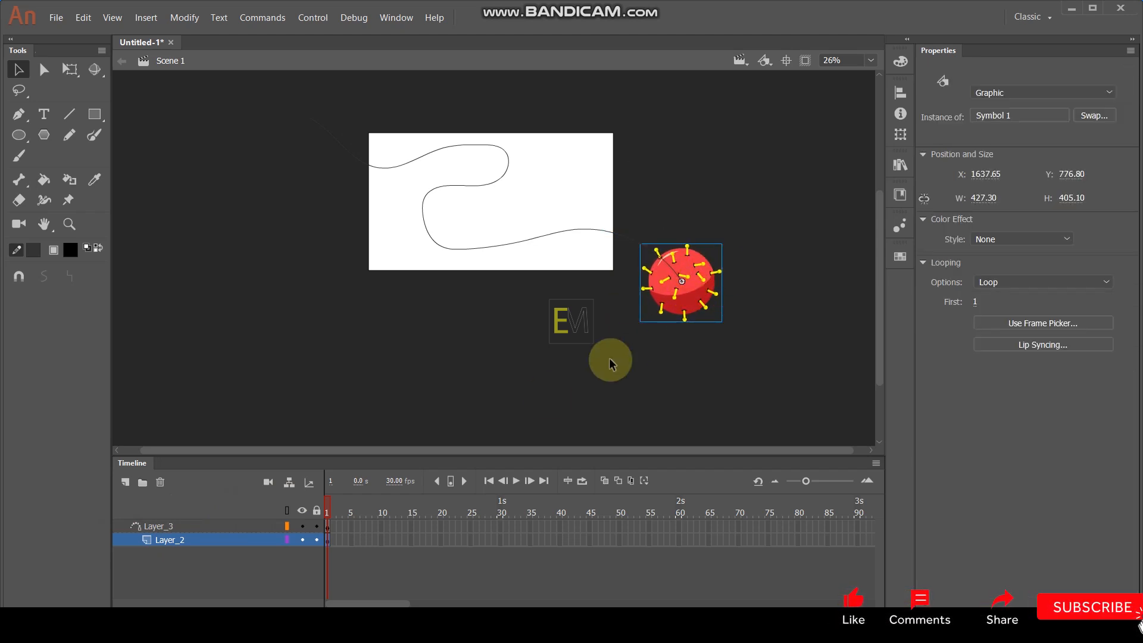
Insert keyframes at frame 270 on both layers and snap the virus there to the path's upper-left end
left_click_drag(407, 603, 658, 564)
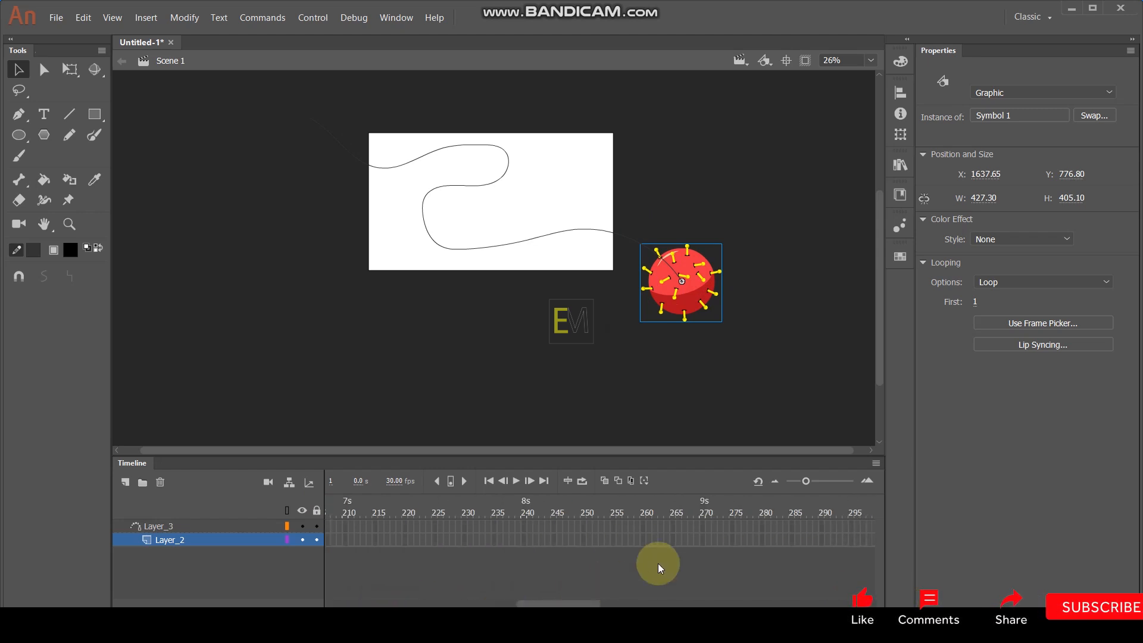
left_click(701, 545)
left_click(777, 182)
key("F6")
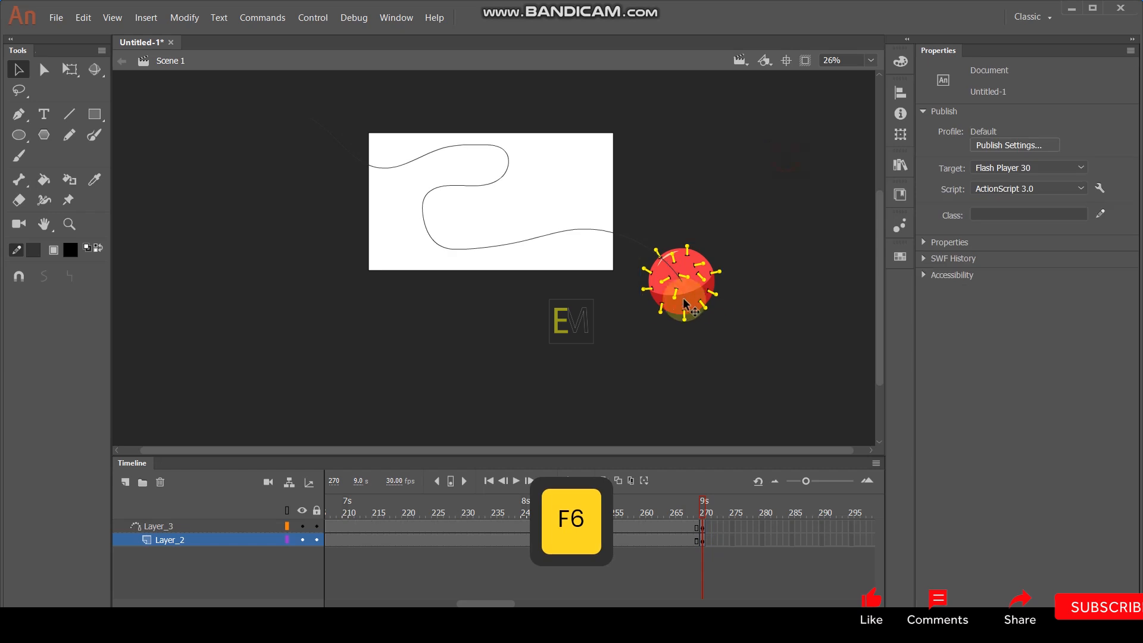
left_click_drag(697, 292, 334, 128)
scroll(333, 128, "up", 6, "ctrl")
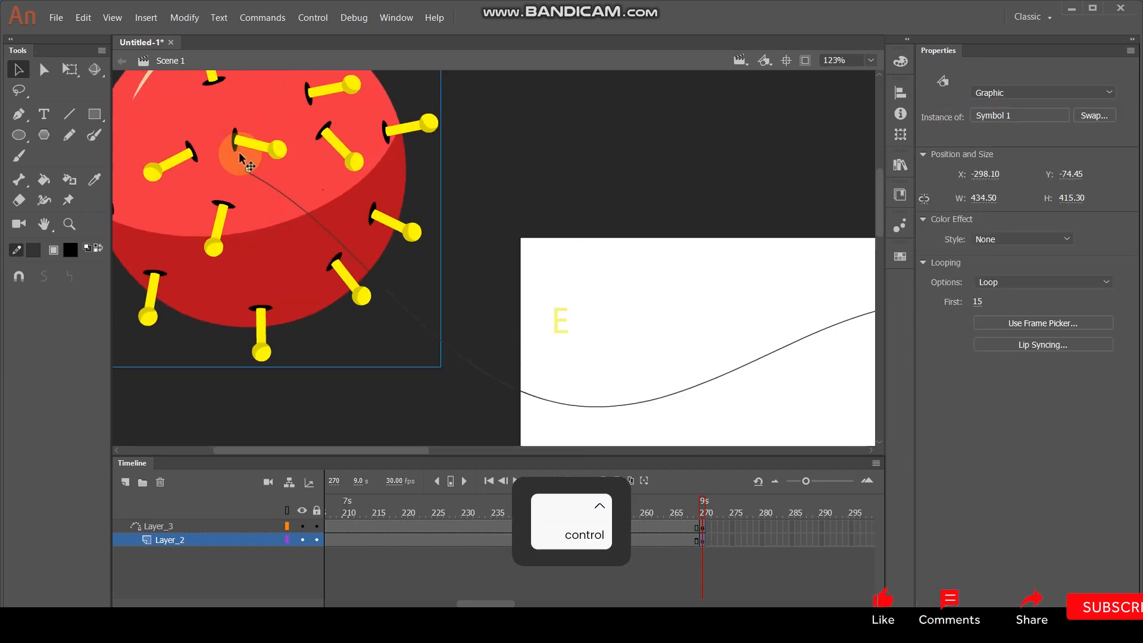
left_click_drag(281, 169, 328, 202)
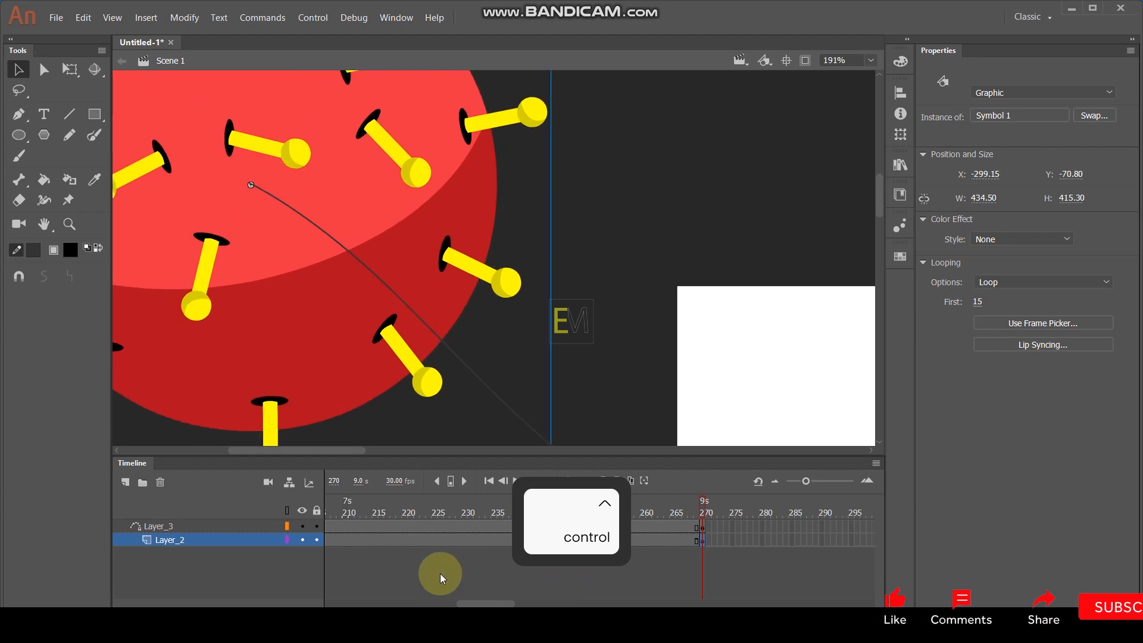
Create a classic tween on the virus layer up to frame 270 and scrub through the motion along the path
right_click(444, 540)
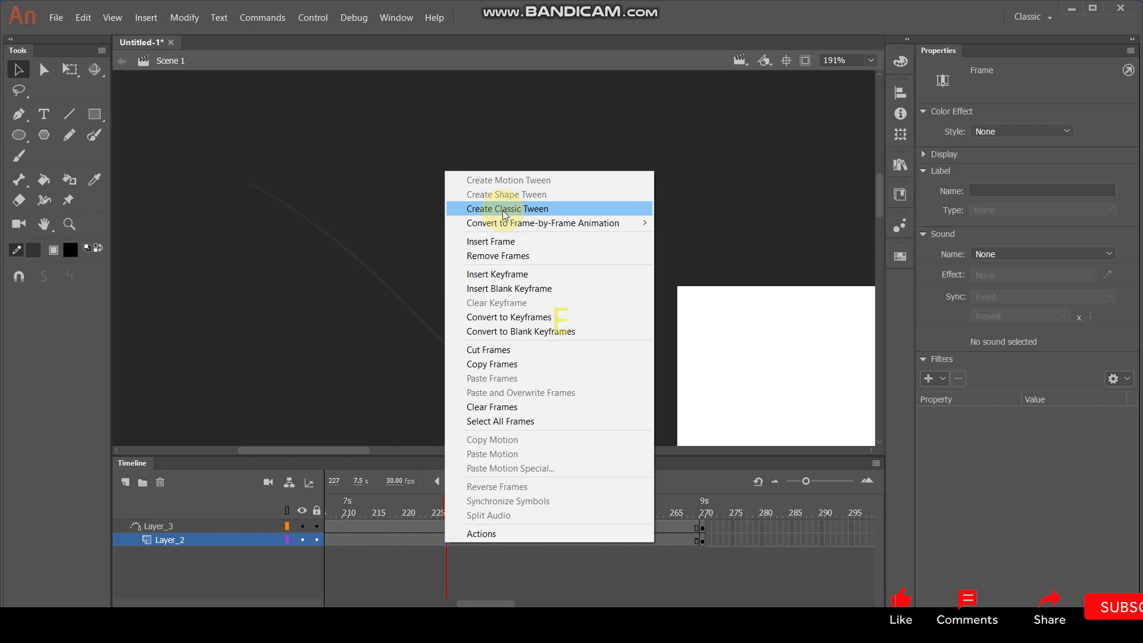
left_click(505, 209)
scroll(526, 204, "down", 8, "ctrl")
left_click_drag(453, 524, 1037, 505)
Scale the virus at frame 270 down to about 210 by 195 pixels and scrub back through the shrinking motion
left_click(282, 190)
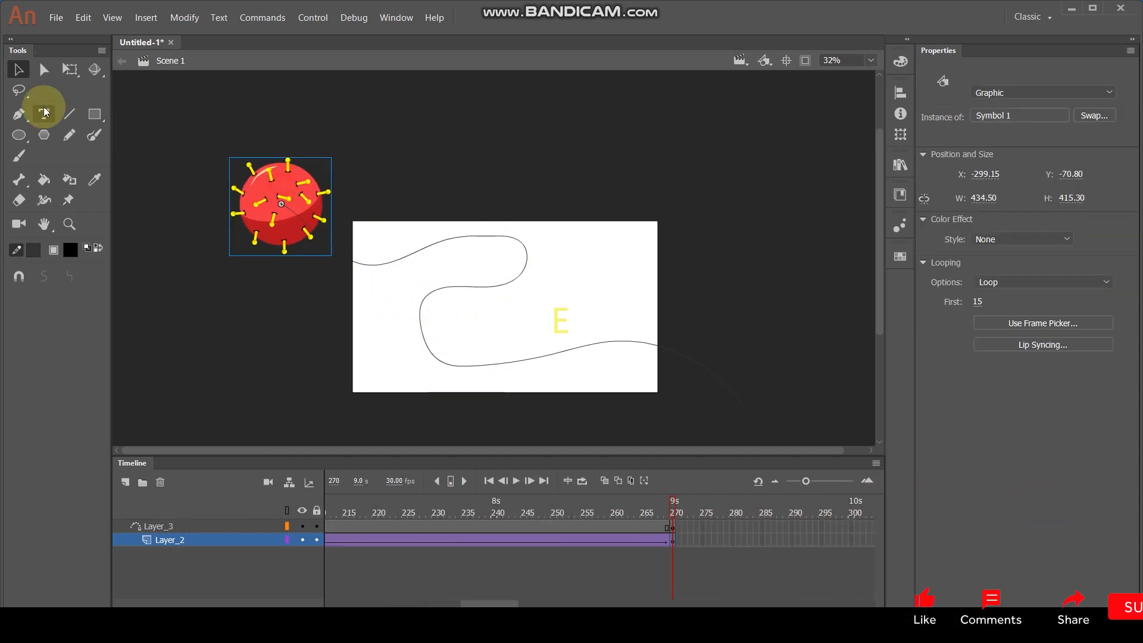
left_click(69, 69)
left_click_drag(333, 159, 307, 182)
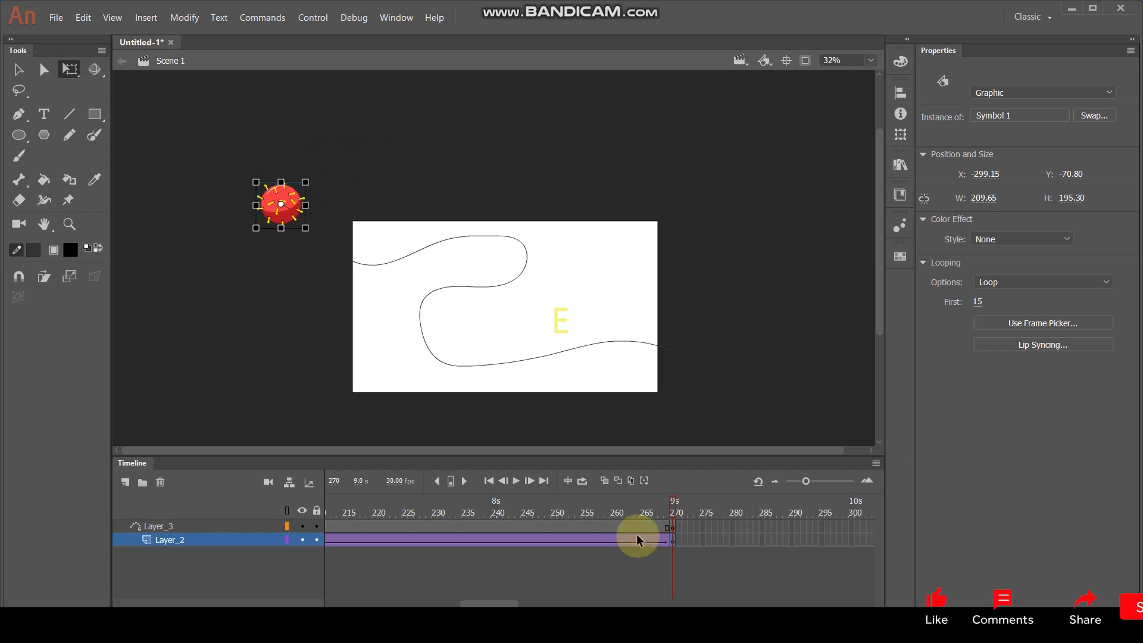
left_click_drag(675, 513, 432, 516)
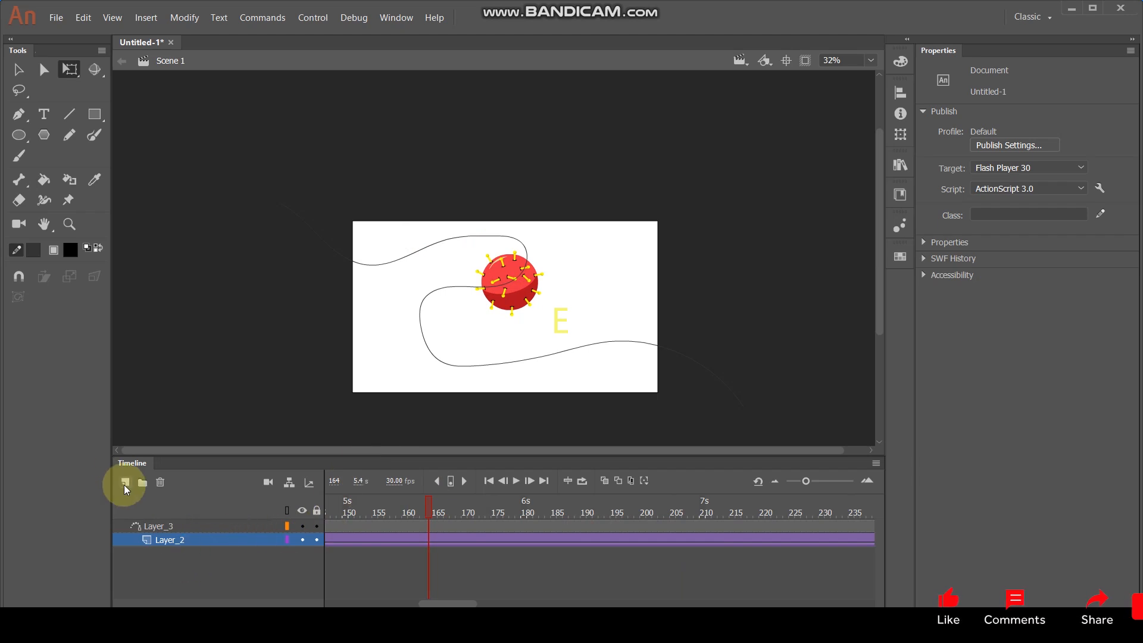
Add a new layer above the guide layer and draw a rectangle about 1637 by 945 pixels covering the whole stage
left_click(177, 526)
left_click(125, 484)
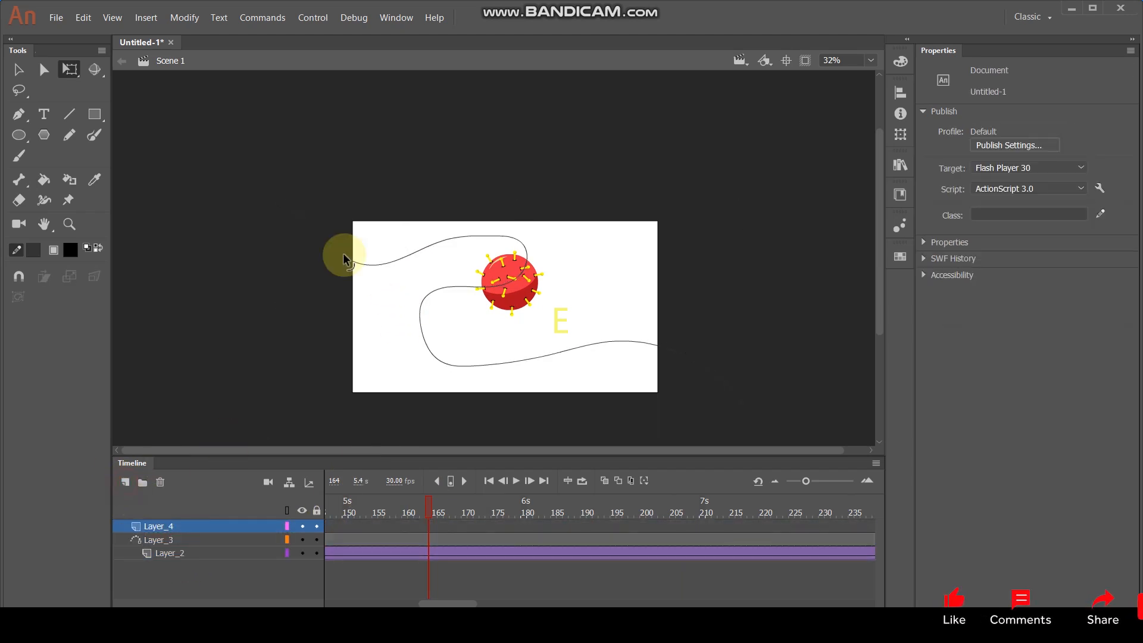
left_click(95, 113)
left_click_drag(316, 206, 706, 421)
Fill the background rectangle with solid blue
left_click(70, 250)
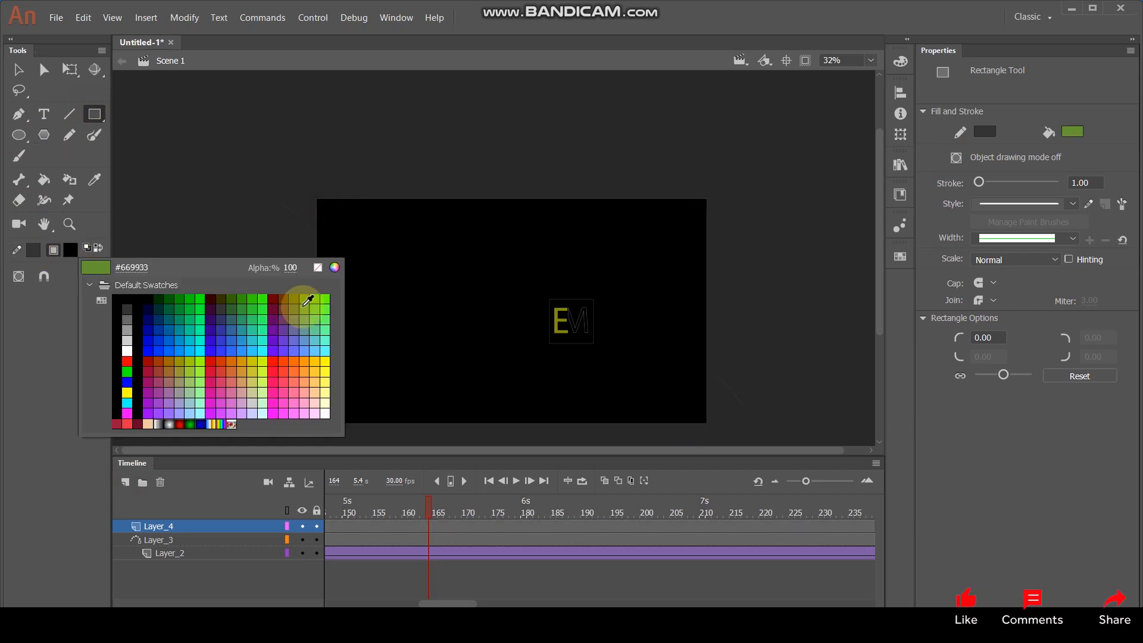
left_click(159, 349)
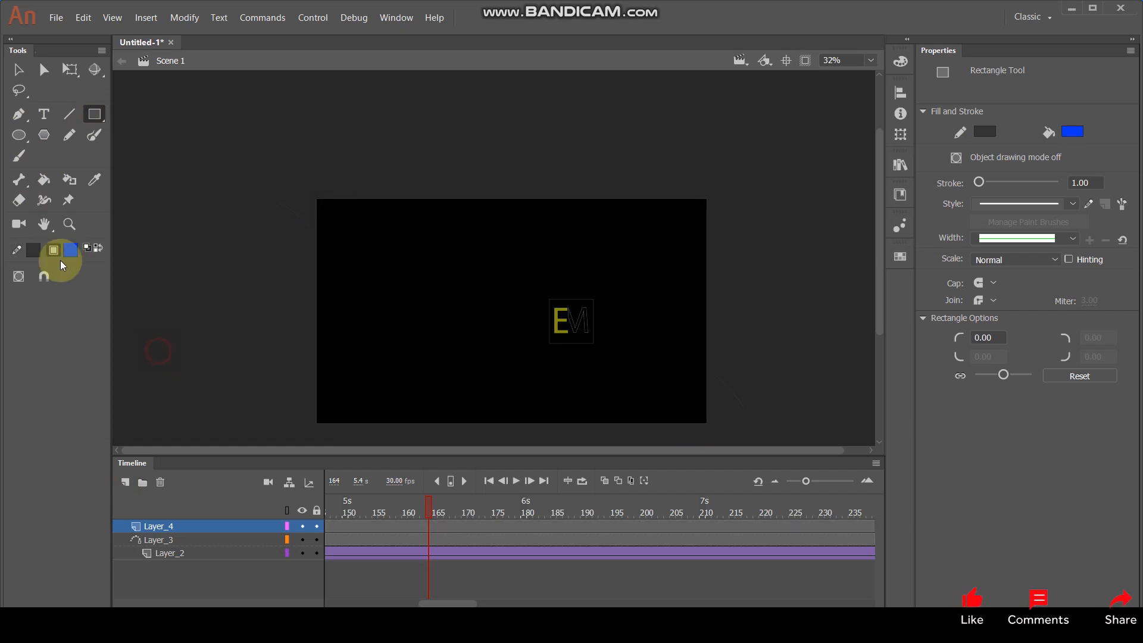
left_click(44, 179)
left_click(509, 311)
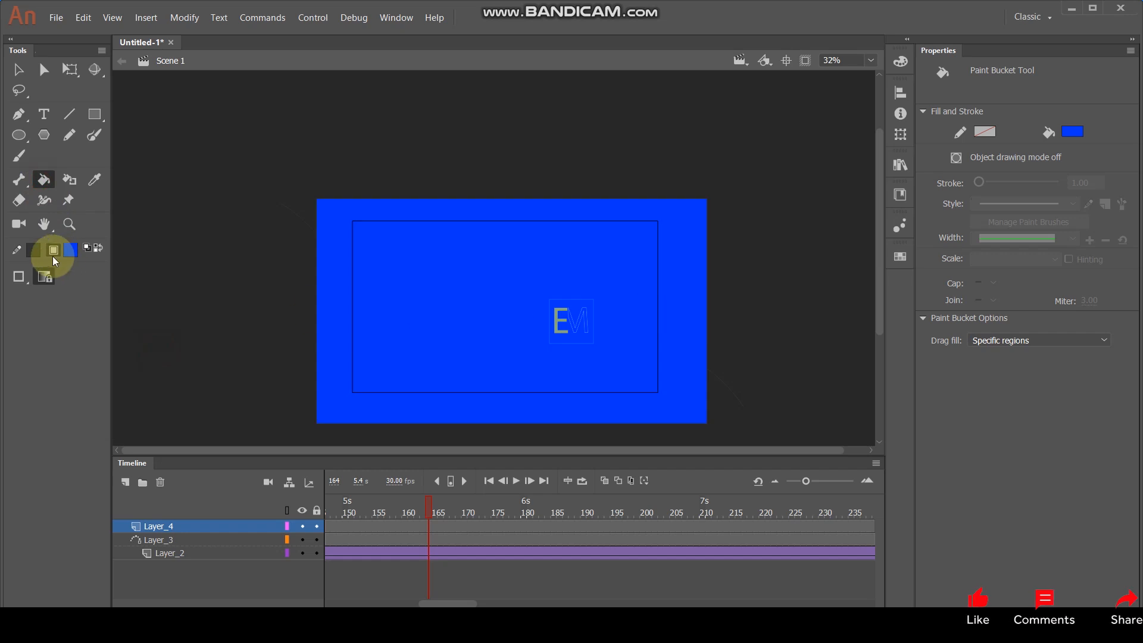
Fill the background rectangle with the red-to-black radial gradient swatch
left_click(71, 250)
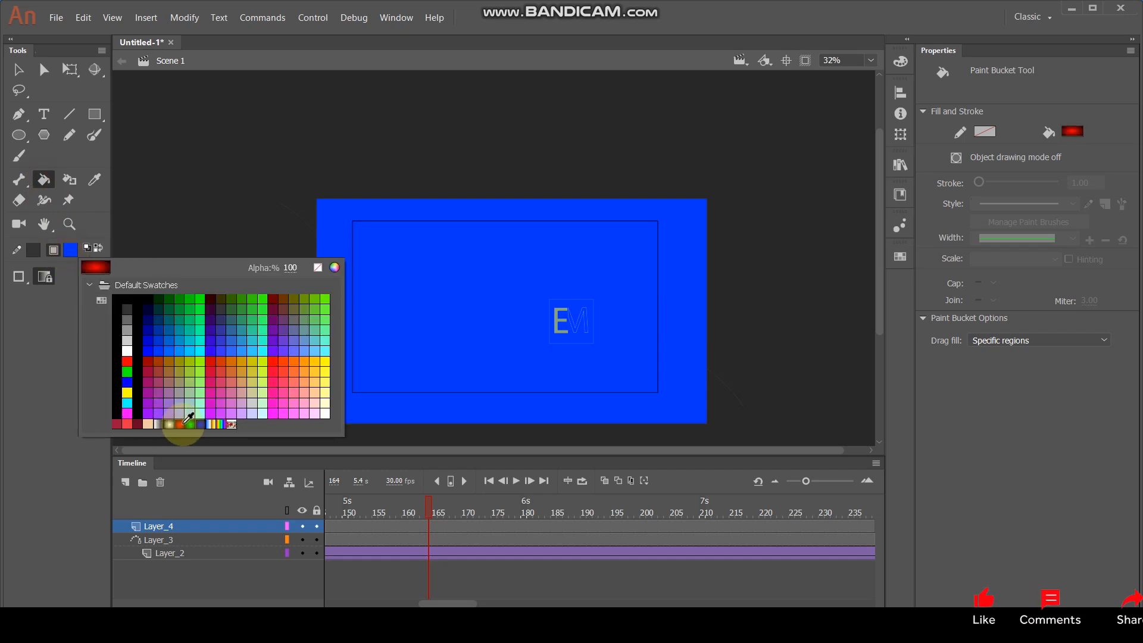
left_click(185, 422)
left_click(429, 316)
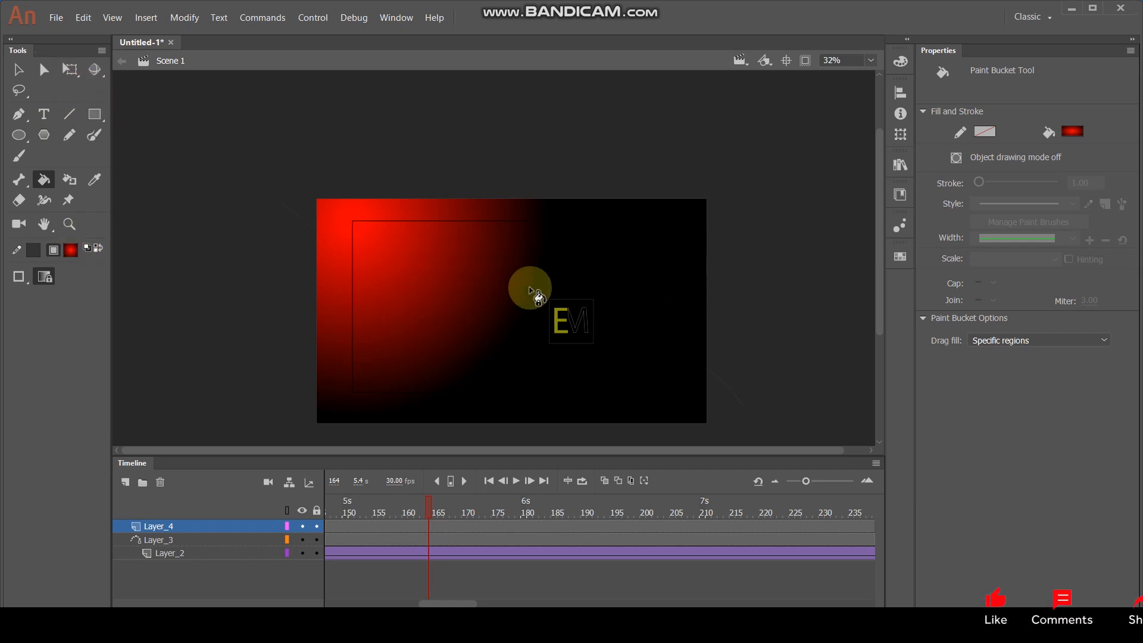
Move the radial gradient's centre to the middle of the background rectangle with the Gradient Transform tool
left_click(71, 70)
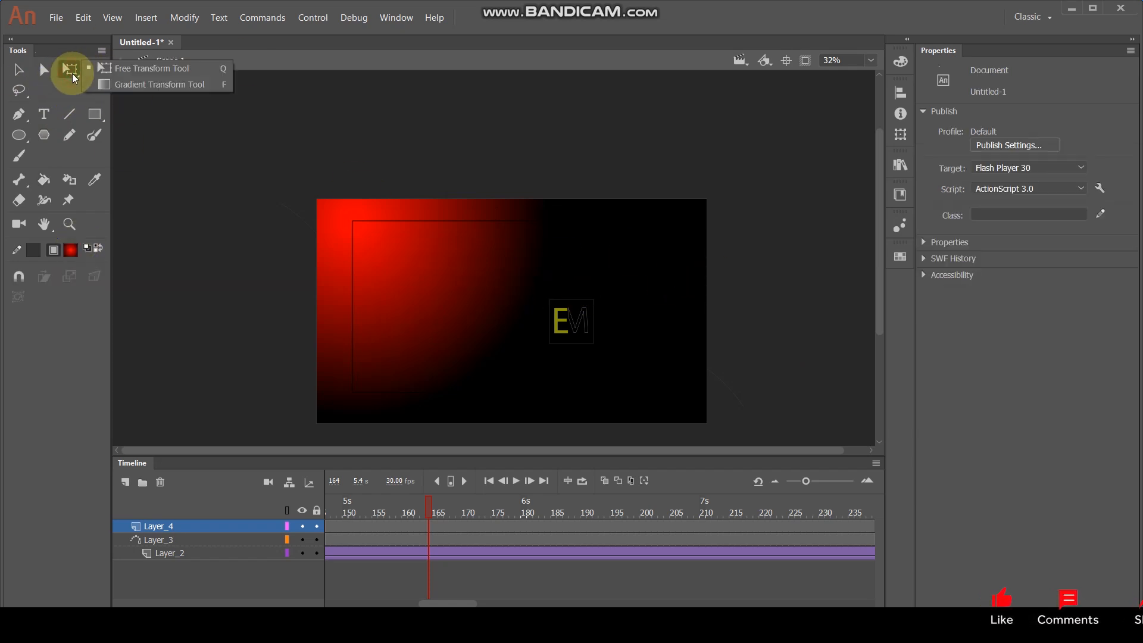
left_click(156, 84)
left_click(572, 269)
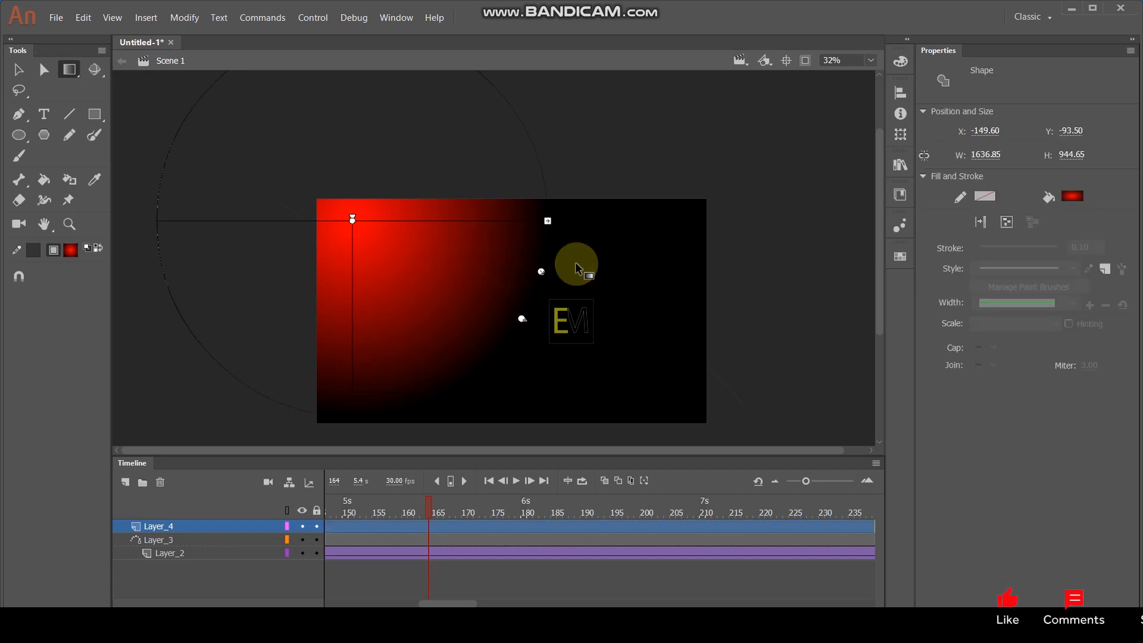
left_click_drag(353, 221, 509, 306)
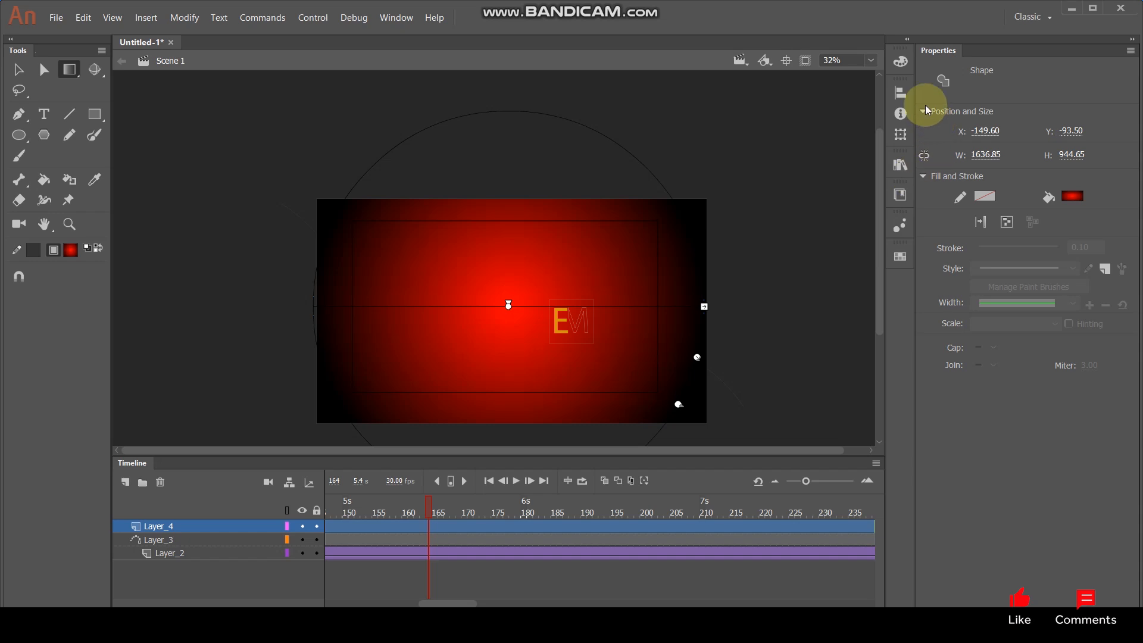
Recolour the radial gradient with dark green at its outer stop and lighter green 398D17 at its centre stop
left_click(901, 63)
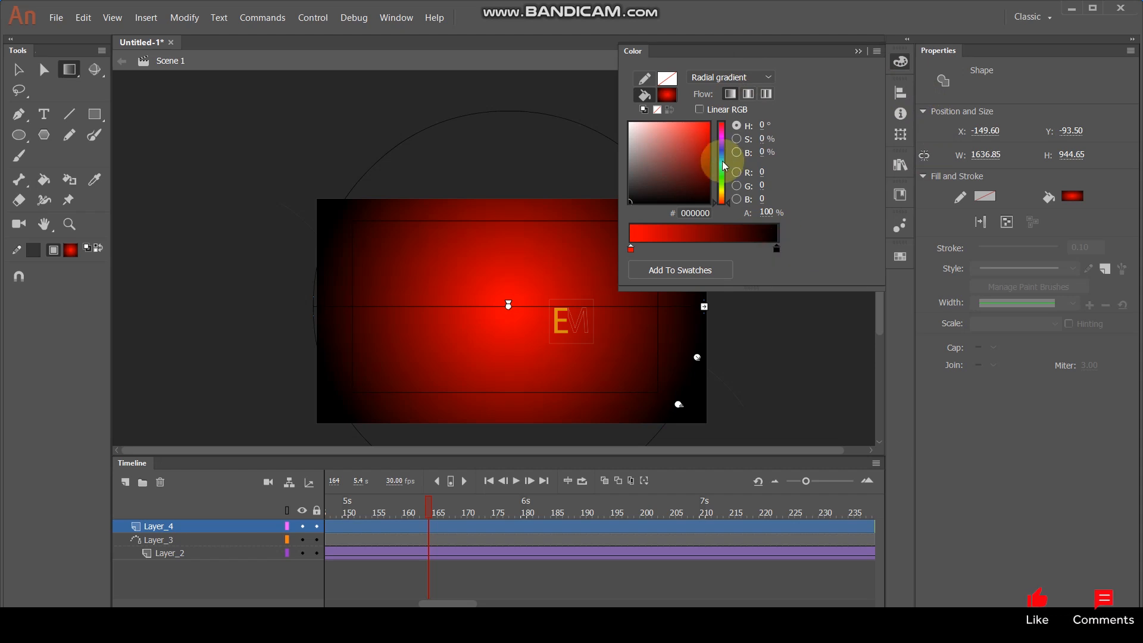
left_click_drag(729, 206, 708, 173)
left_click(632, 250)
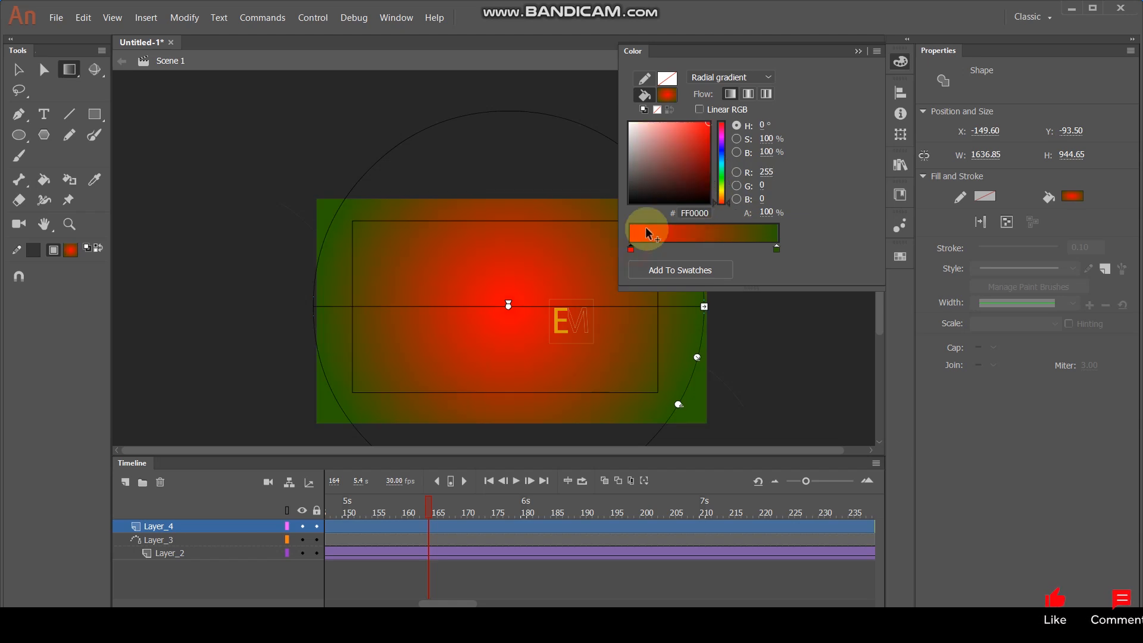
left_click_drag(731, 209, 731, 187)
left_click_drag(703, 149, 701, 166)
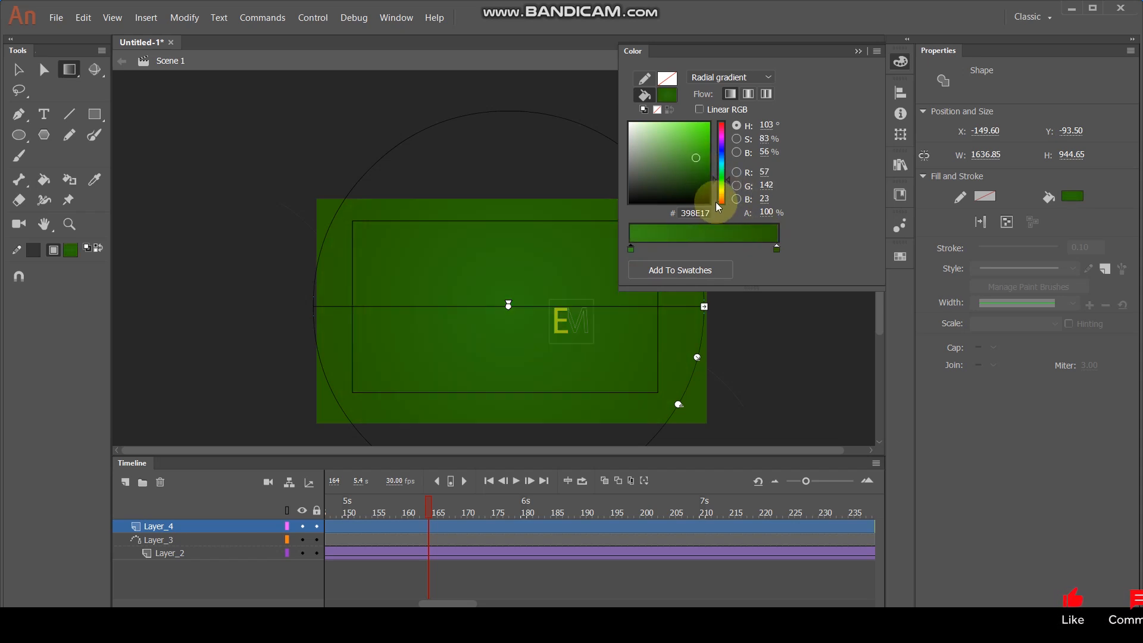
left_click_drag(718, 207, 730, 197)
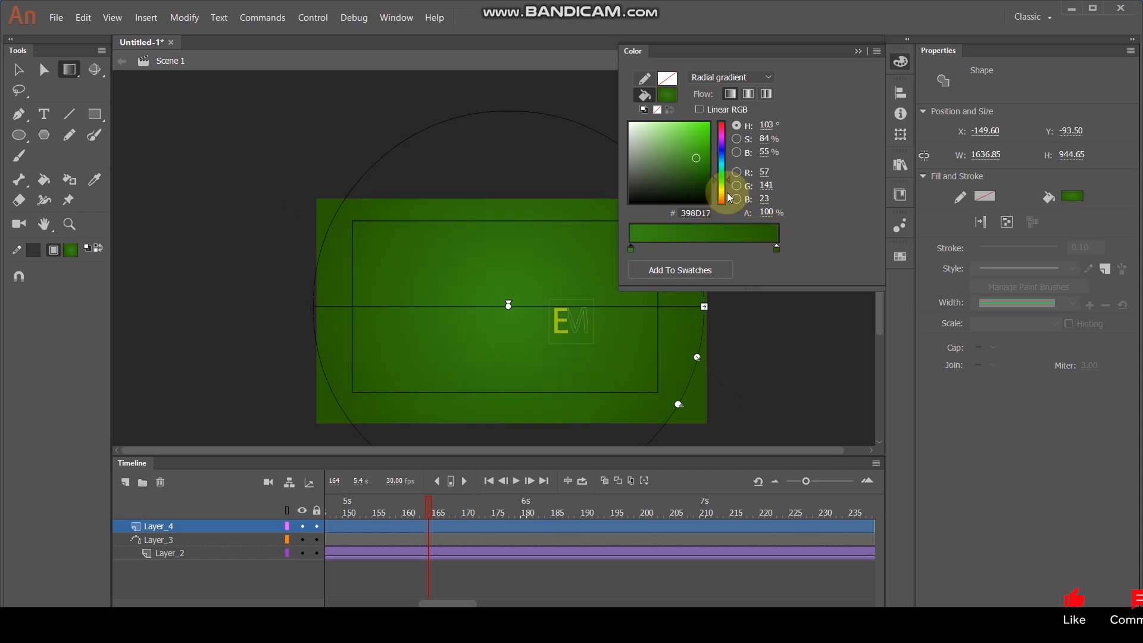
left_click(858, 52)
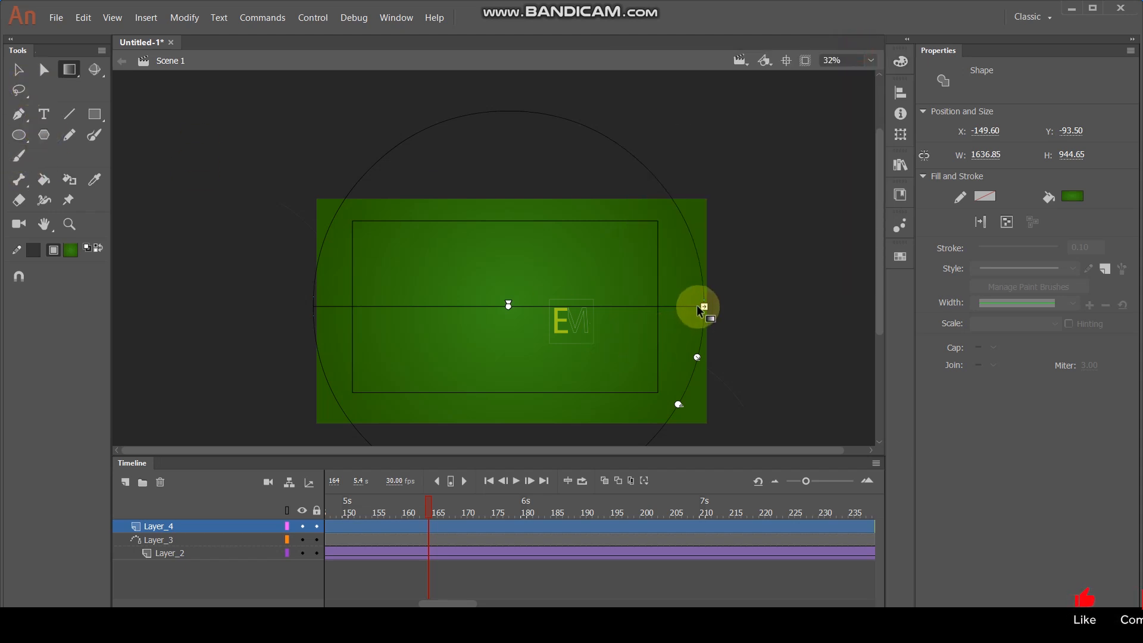
Narrow the green gradient to about the stage's width and shift its centre slightly downward
left_click_drag(705, 306, 625, 306)
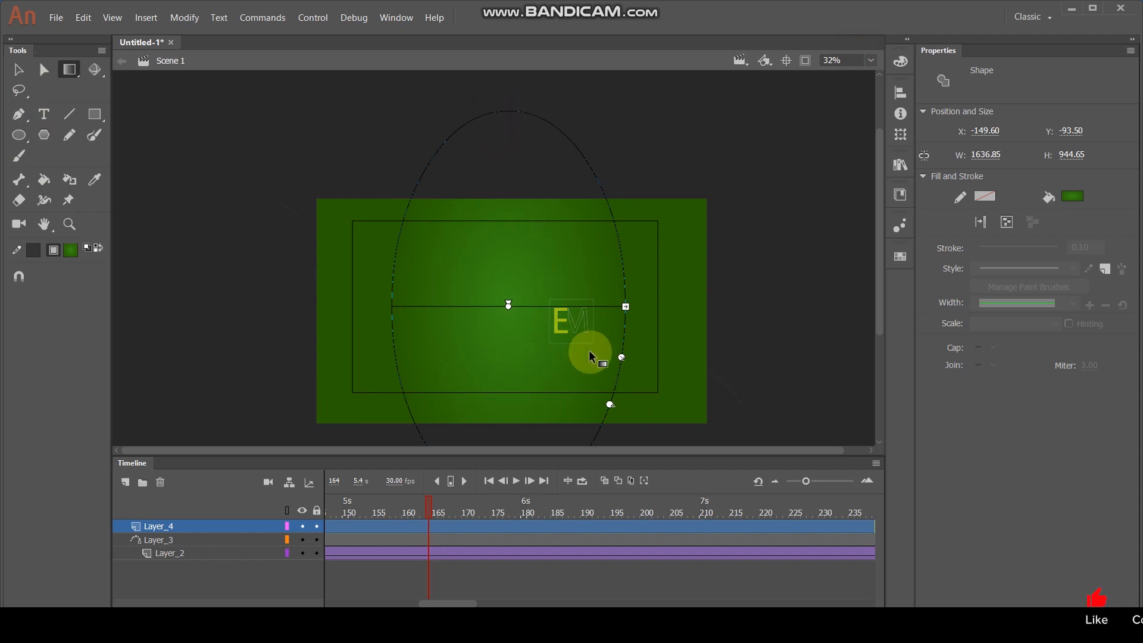
left_click_drag(508, 307, 511, 319)
left_click_drag(626, 320, 668, 289)
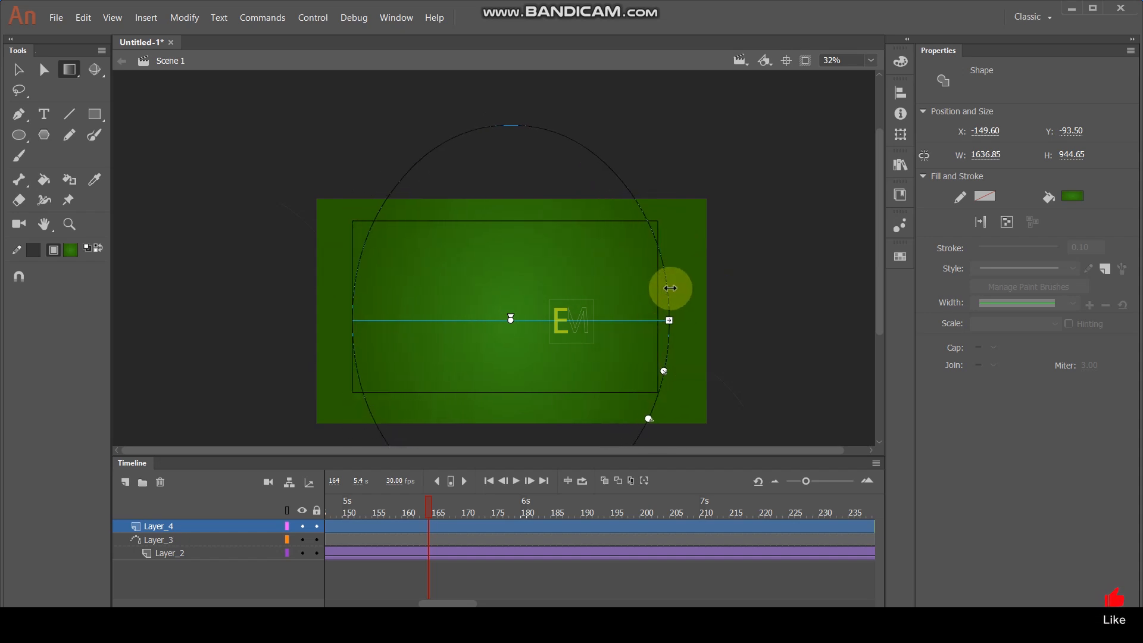
left_click(231, 150)
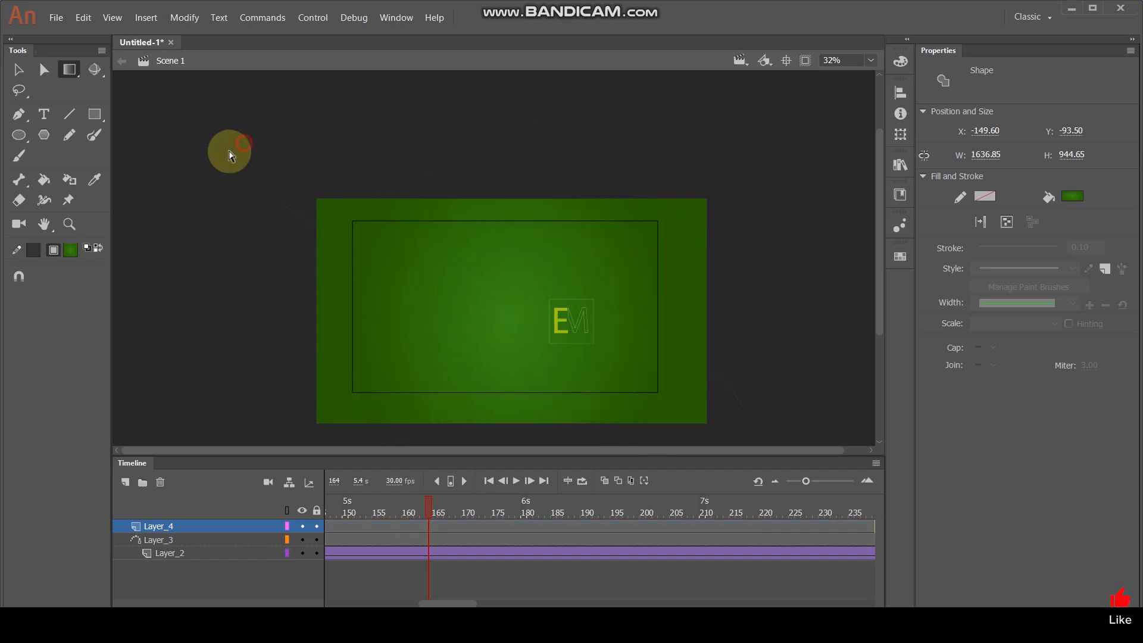
Move the green background layer beneath the virus layer and test the movie in a maximized preview window
left_click_drag(210, 528, 212, 567)
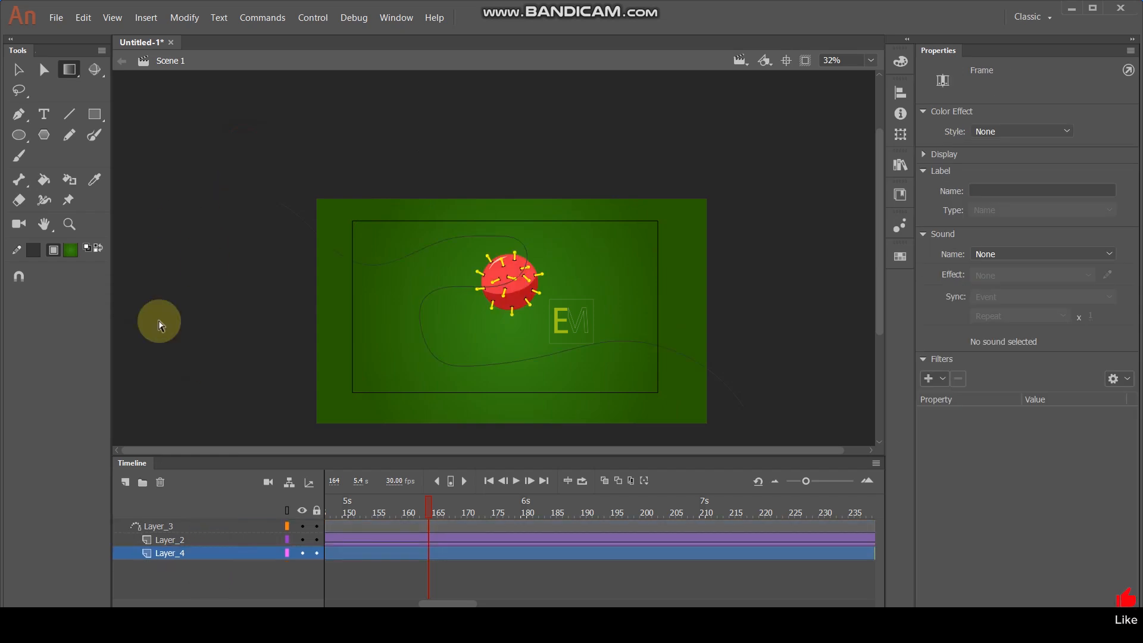
left_click(179, 307)
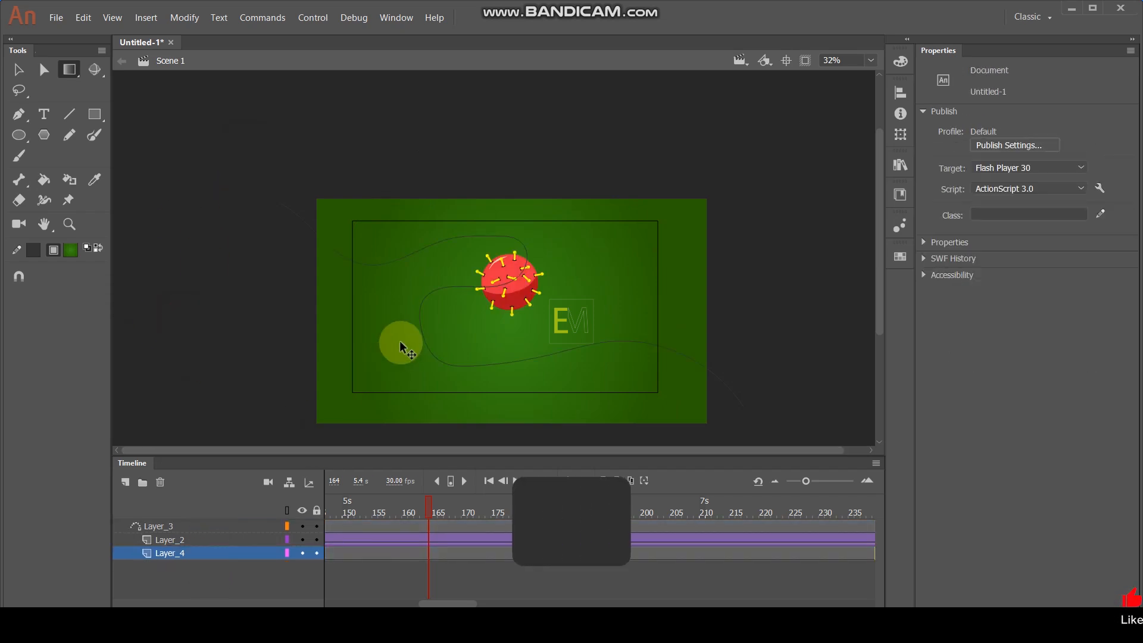
key("ctrl+Return")
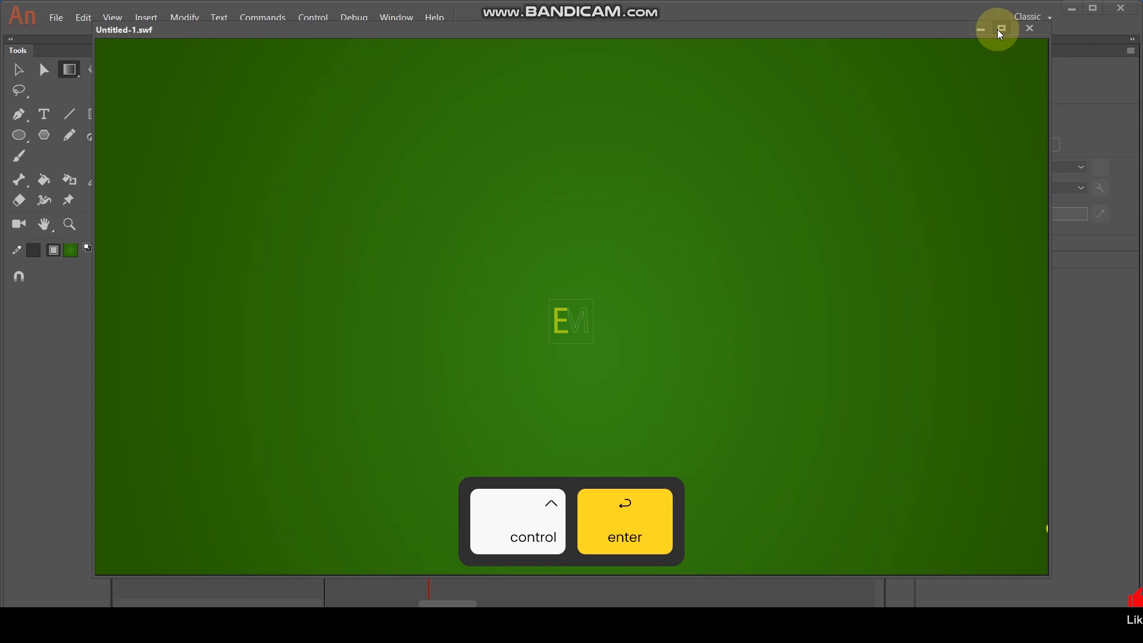
left_click(999, 29)
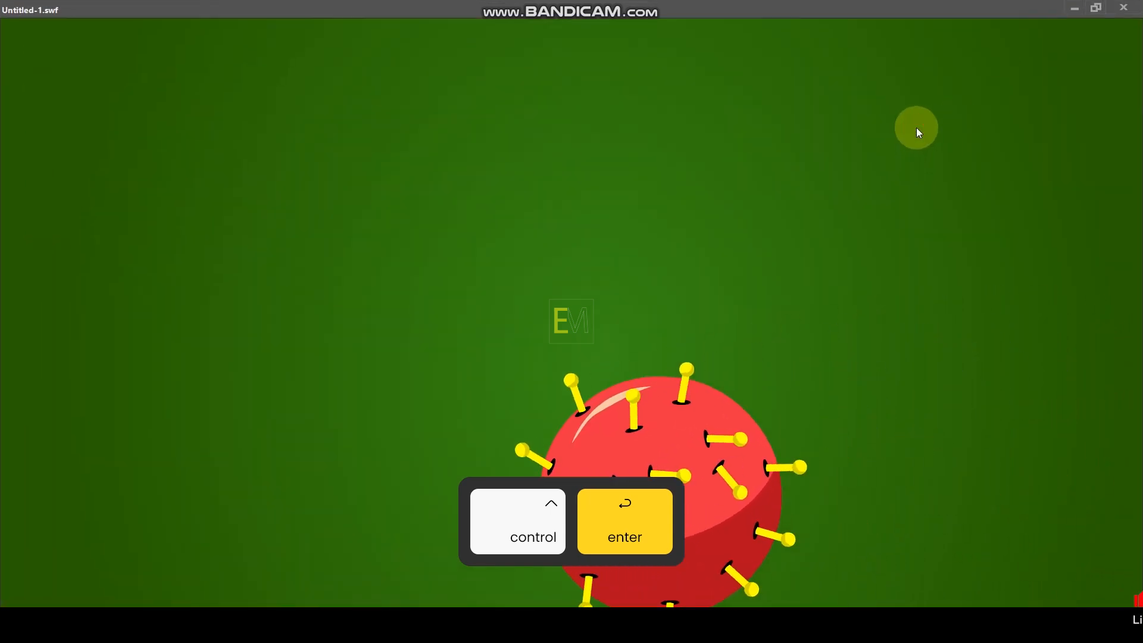